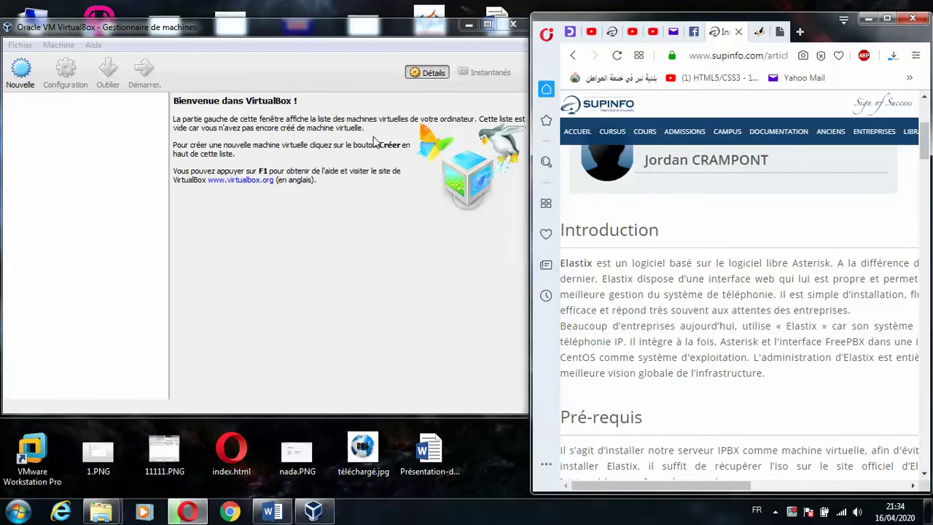
- Maximize the empty VirtualBox Manager window to fill the screen
double_click(204, 27)
- Start a new VM named elsatix with type Linux and version Debian (64-bit)
click(16, 49)
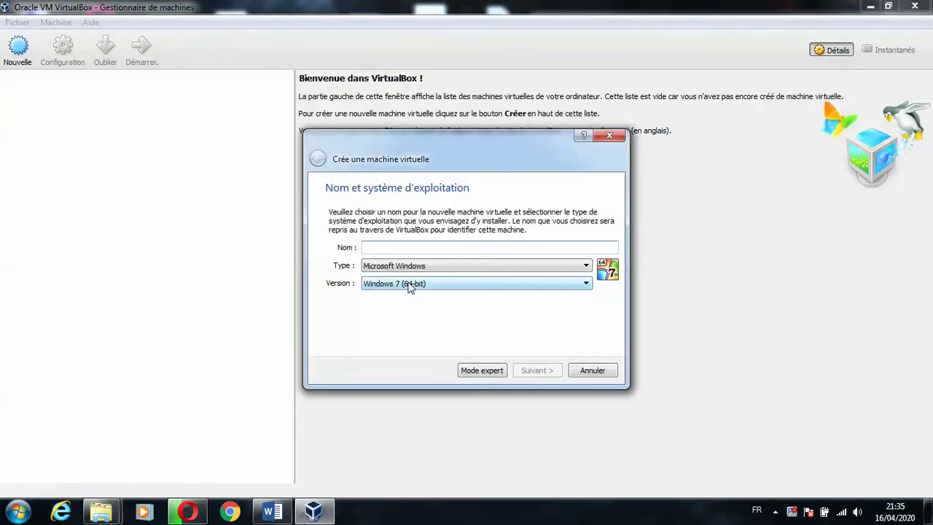
text(elsatix)
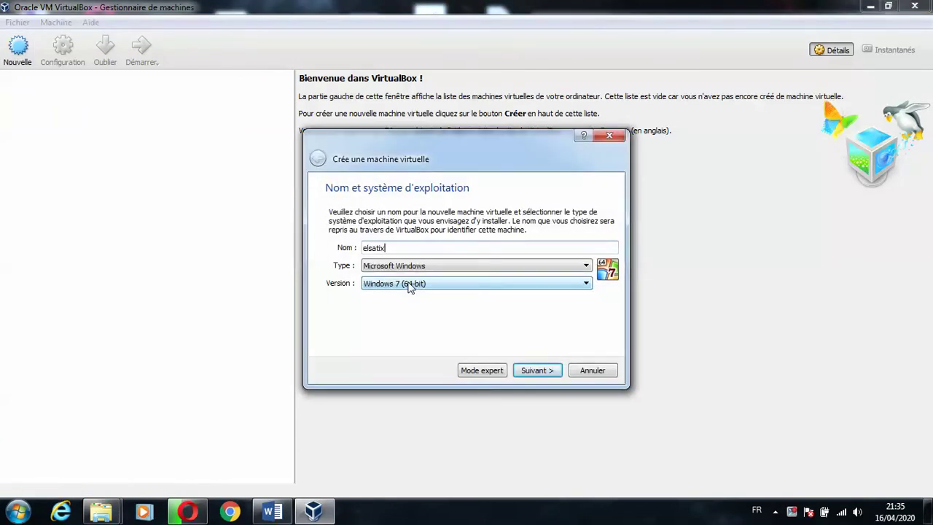
click(430, 266)
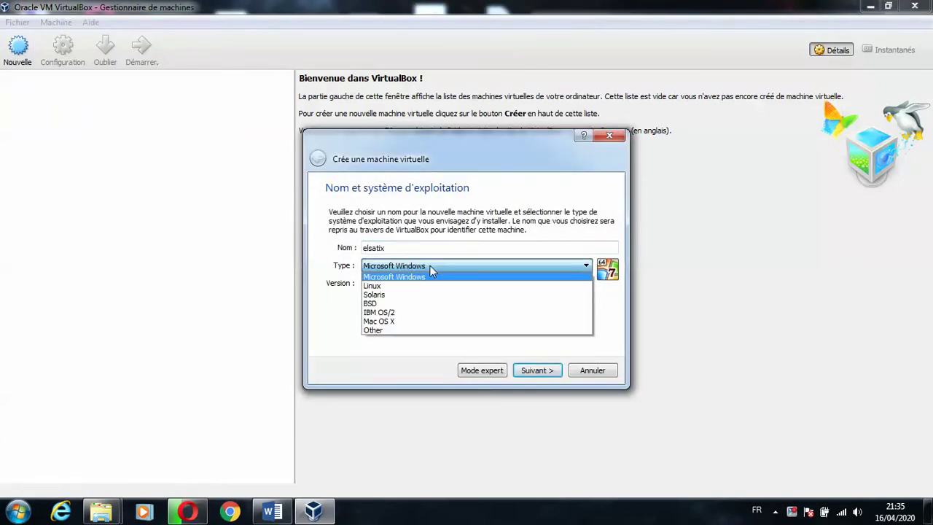
click(397, 286)
click(397, 286)
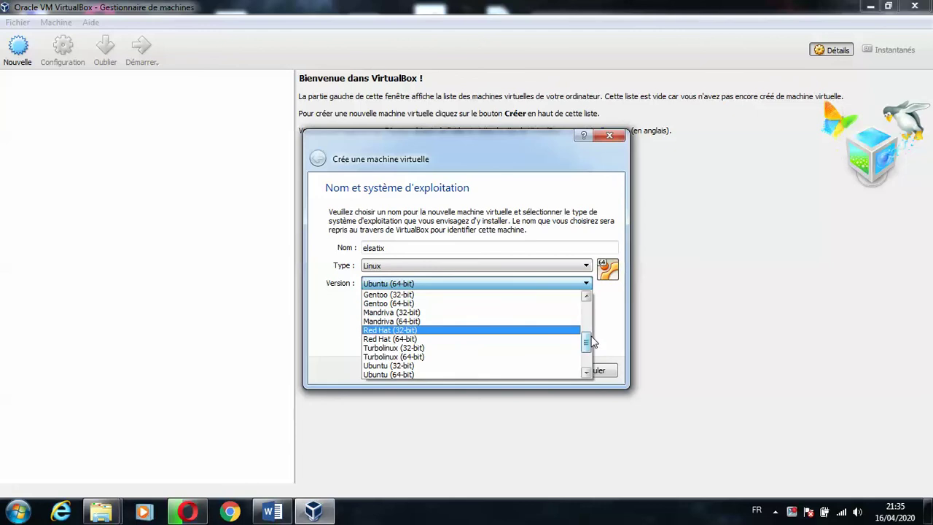
drag(589, 338, 590, 315)
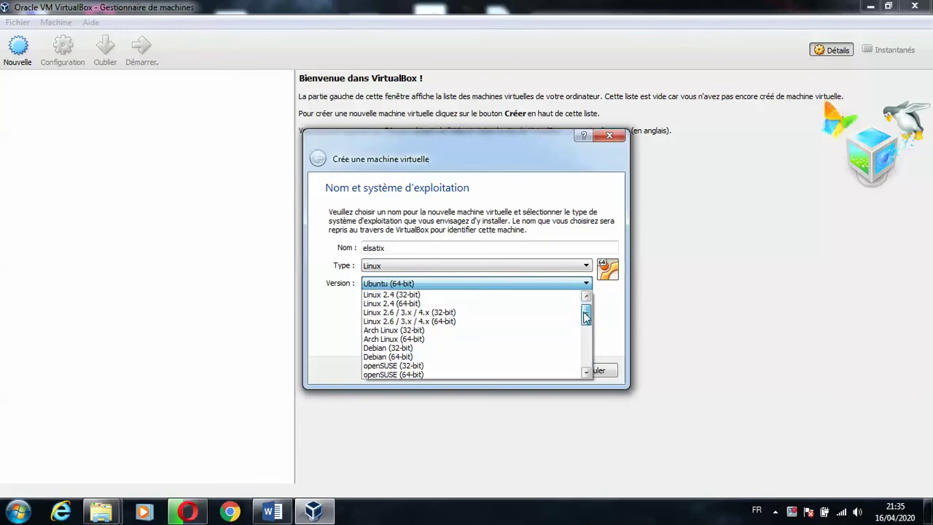
click(458, 356)
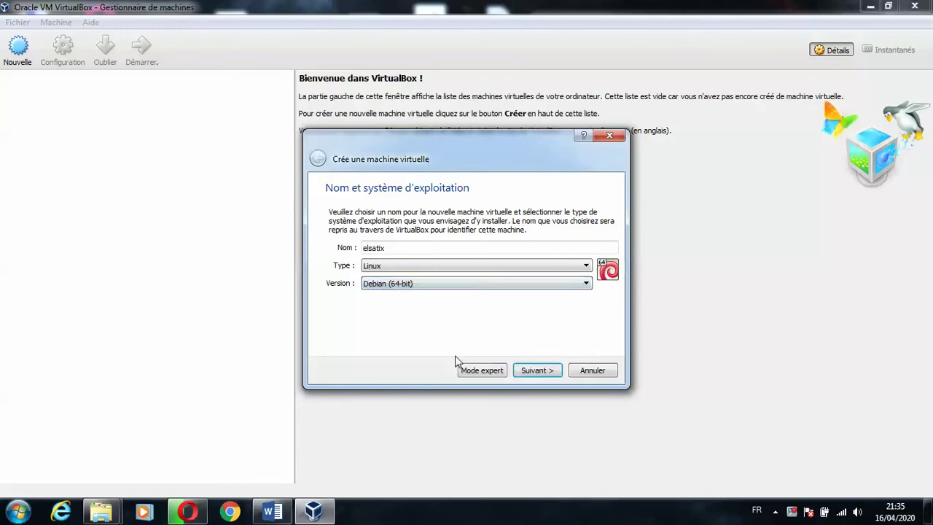
click(544, 375)
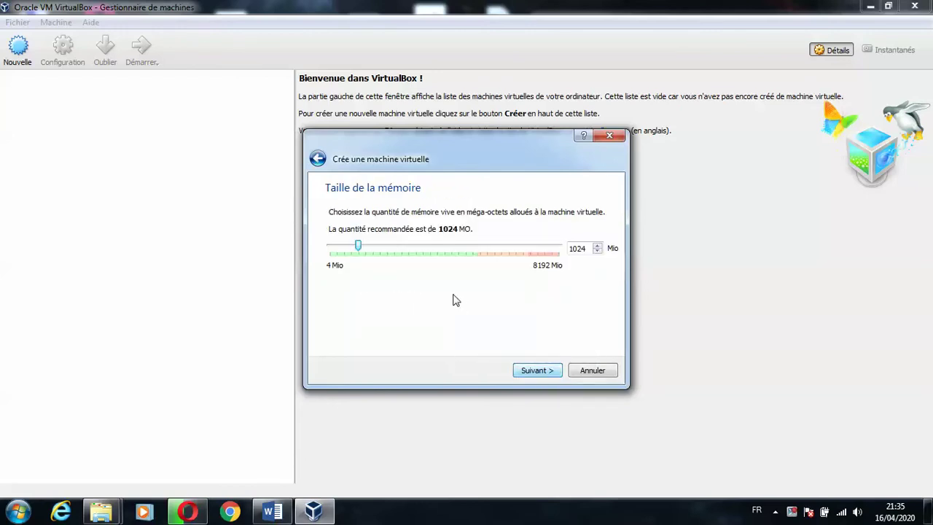
- Give elsatix 2837 MB of RAM and a new dynamically allocated 16 GB VDI disk
drag(360, 249, 409, 253)
click(551, 374)
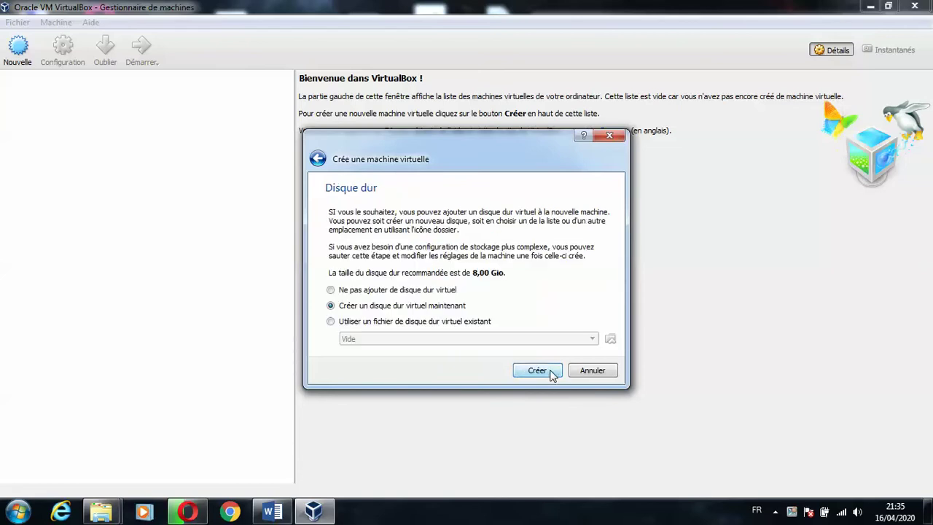
click(552, 373)
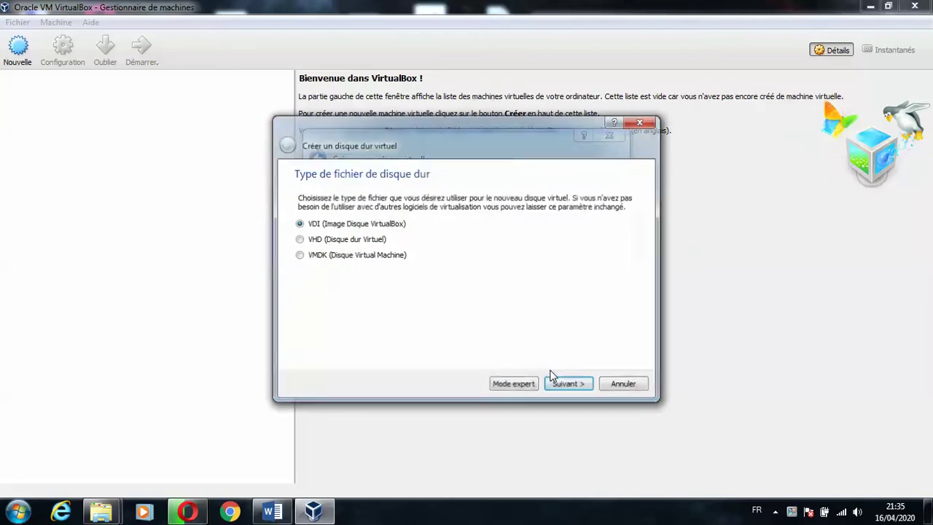
click(566, 390)
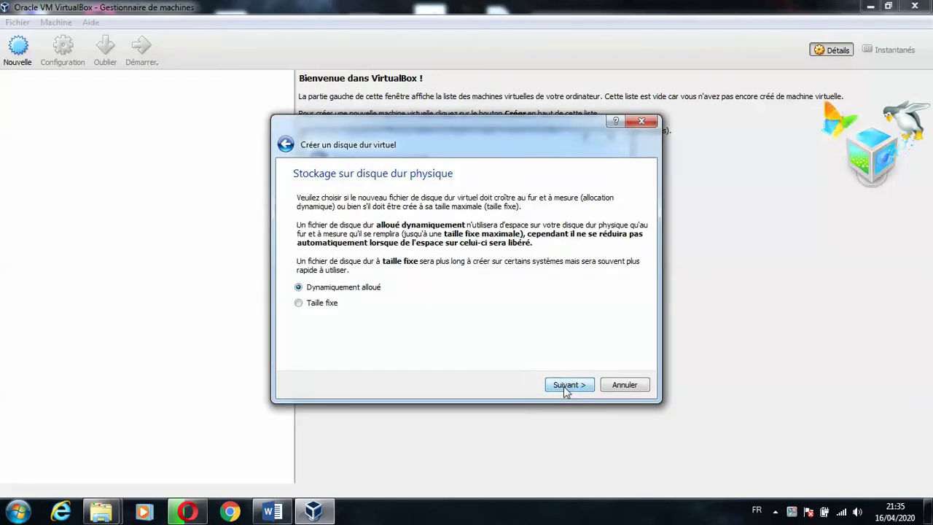
click(566, 390)
click(474, 272)
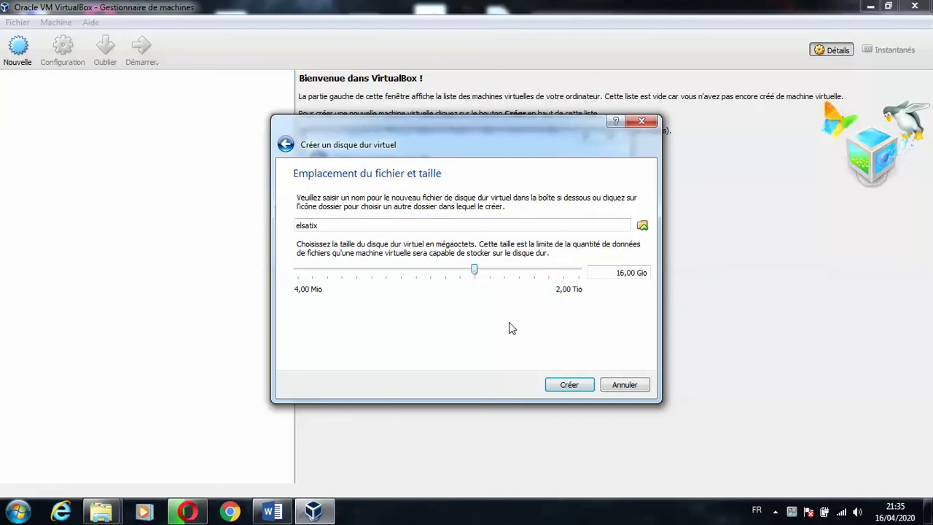
click(573, 382)
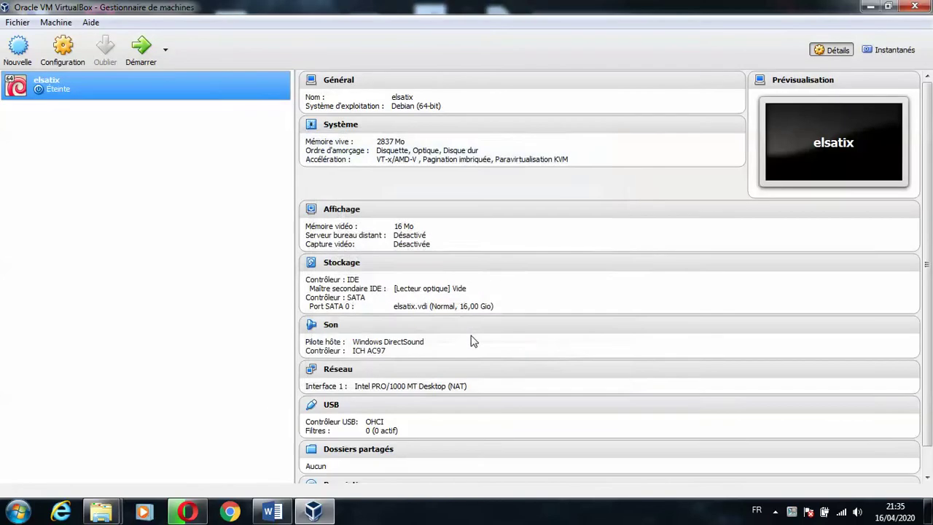
- Set elsatix's adapter to Accès par pont with promiscuous mode Tout autoriser, then start it
click(64, 49)
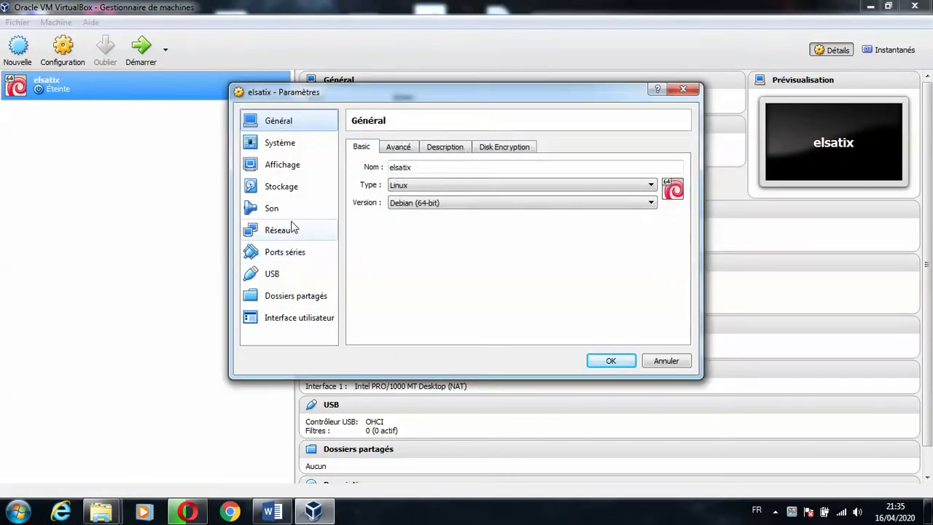
click(290, 229)
click(471, 183)
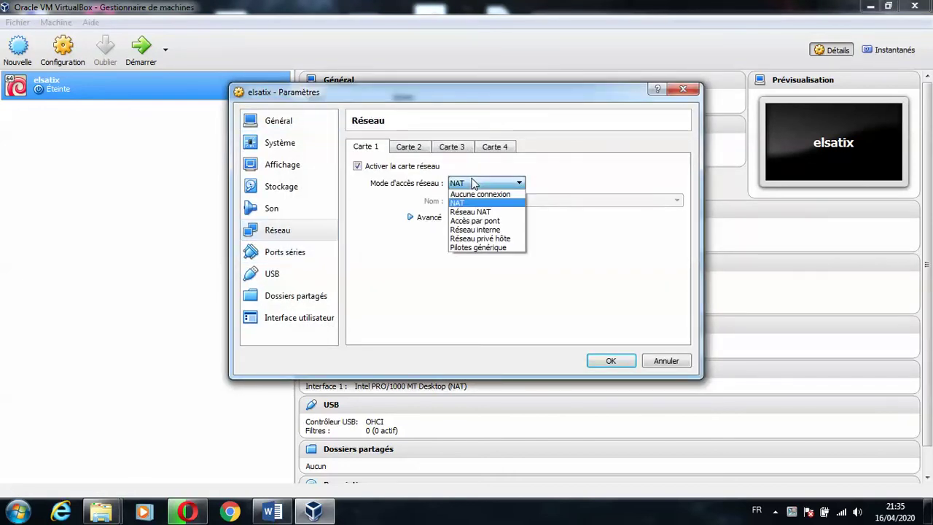
click(475, 221)
click(431, 224)
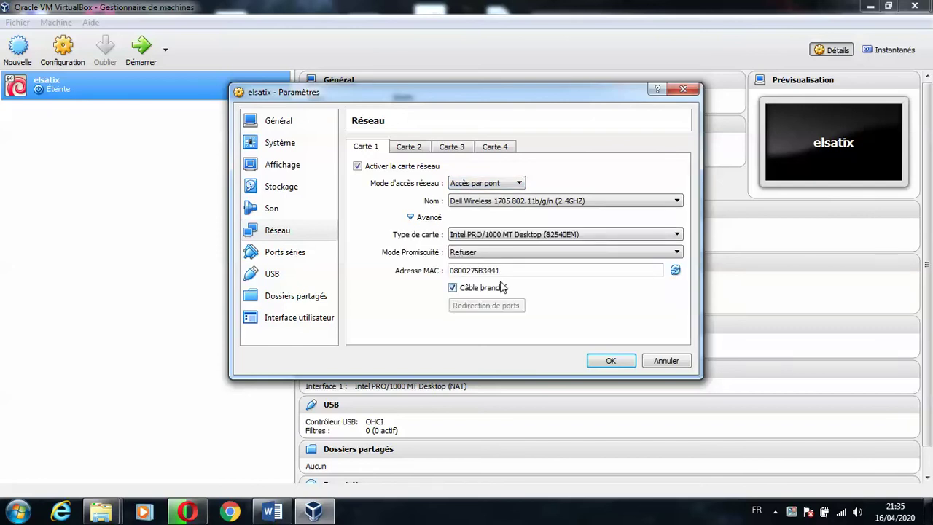
click(484, 255)
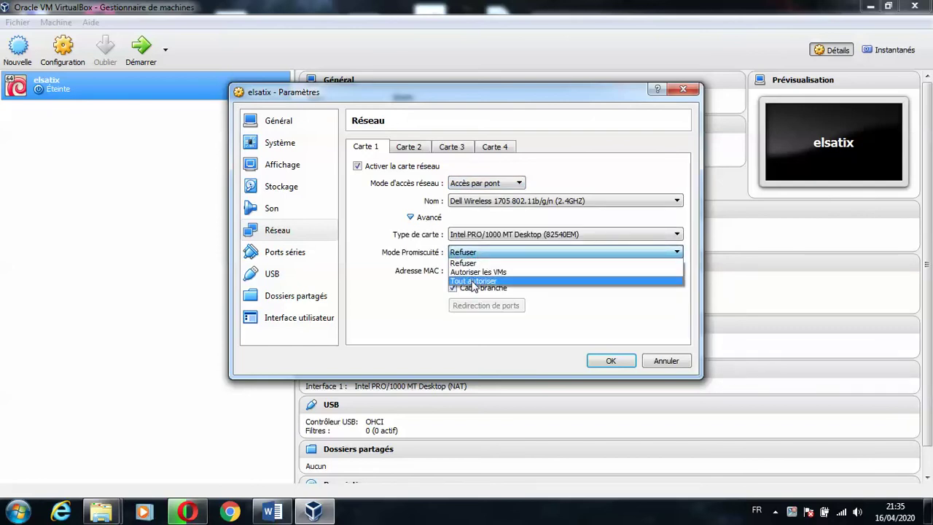
click(473, 282)
click(621, 360)
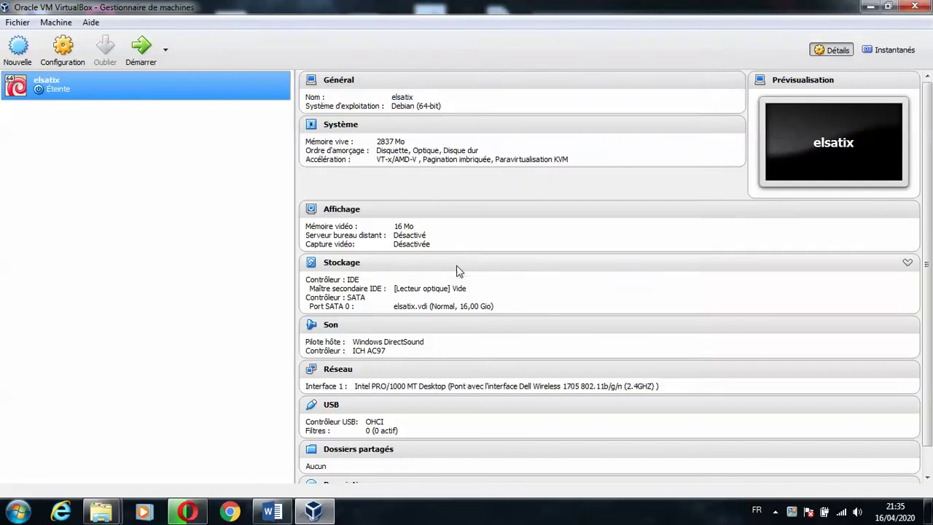
click(135, 57)
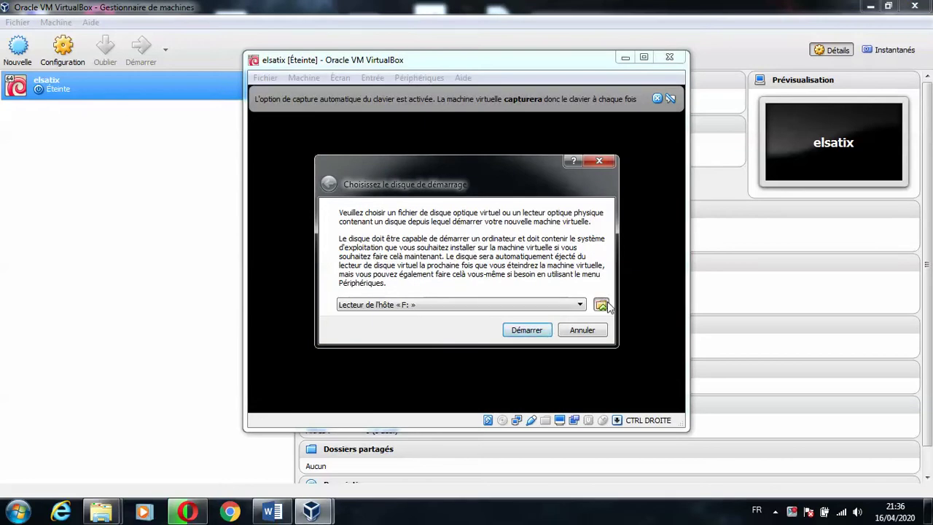
- Boot elsatix from the Elastix-2.5.0 ISO, then launch the Snipping Tool
click(602, 305)
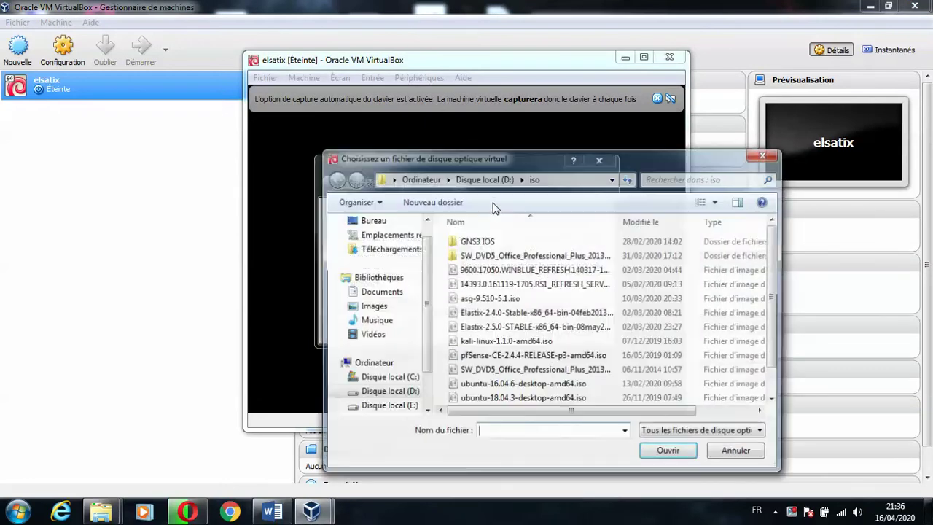
click(554, 327)
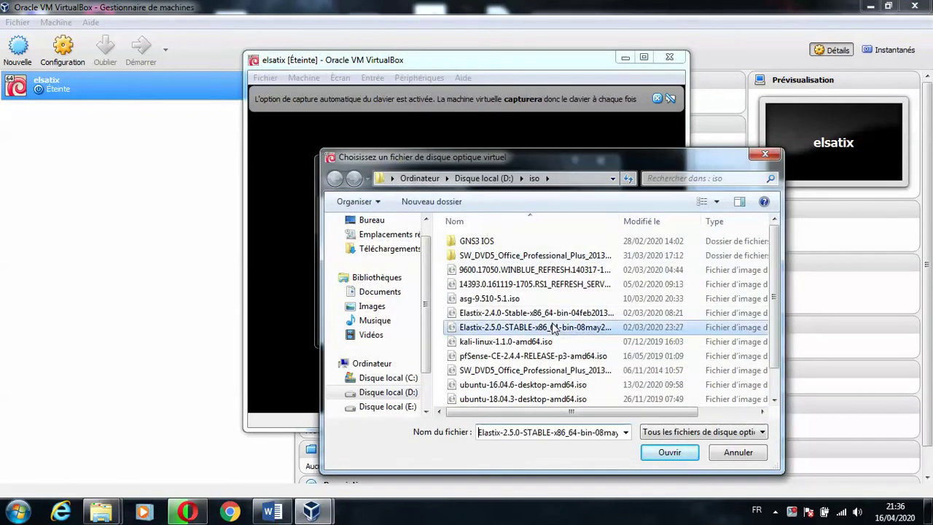
click(667, 452)
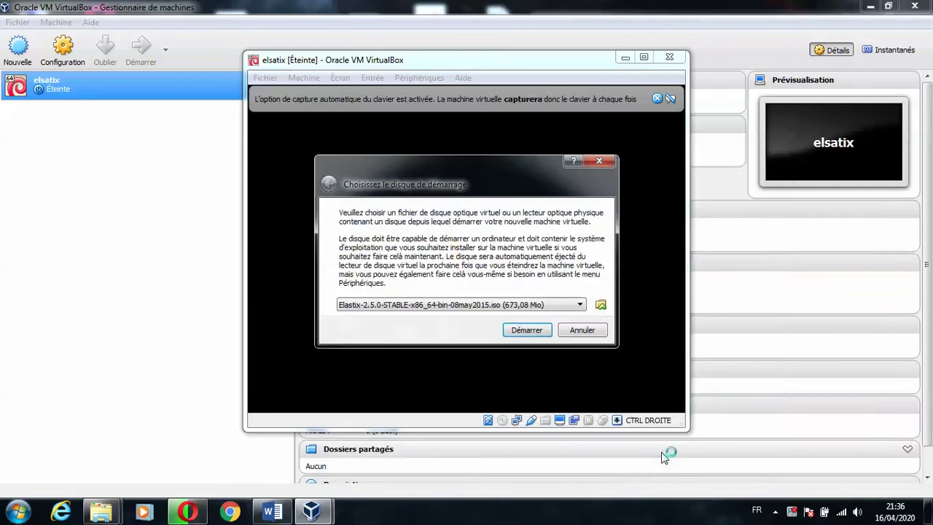
click(525, 331)
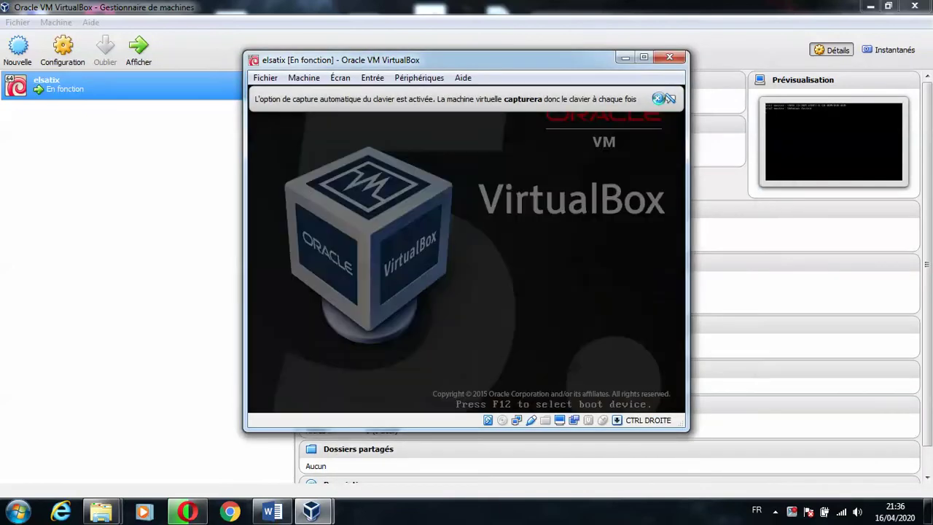
click(659, 98)
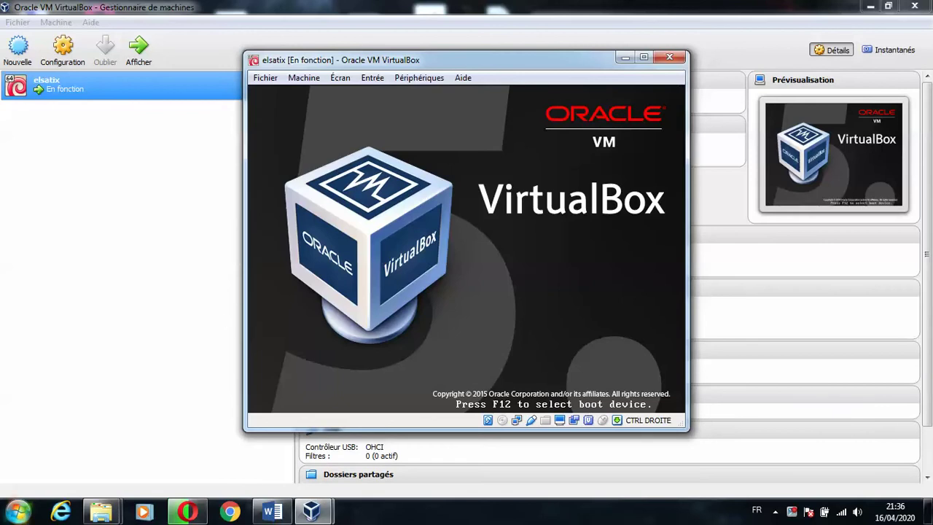
key(super)
click(313, 477)
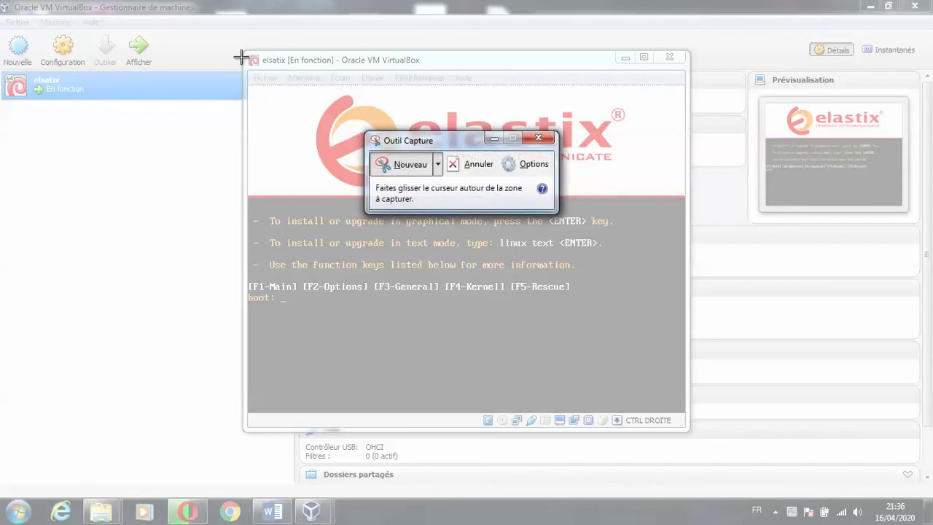
- Capture the Elastix boot screen and create a desktop folder named elastix
drag(242, 50, 689, 432)
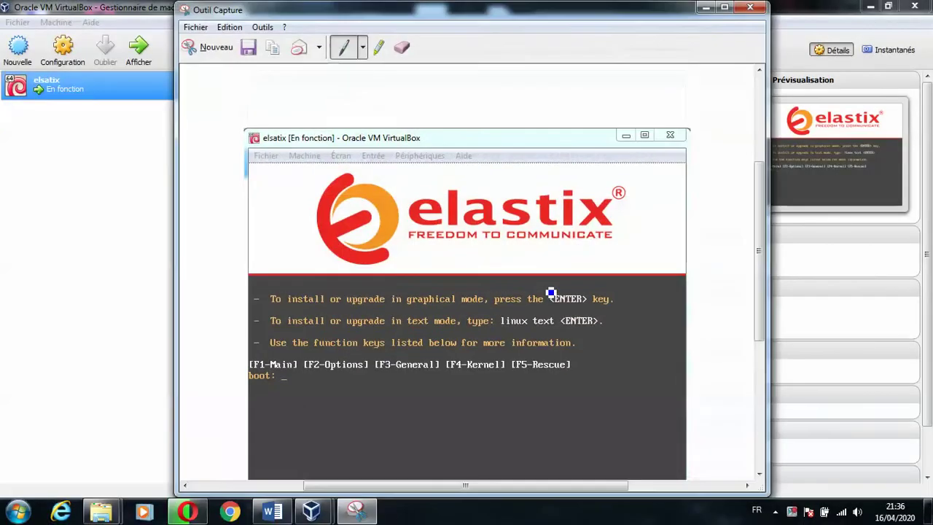
click(247, 52)
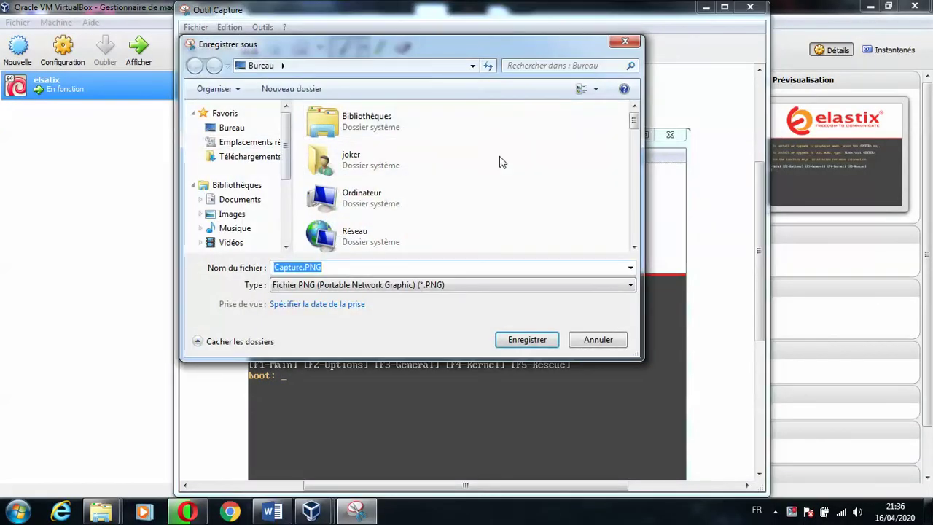
click(292, 88)
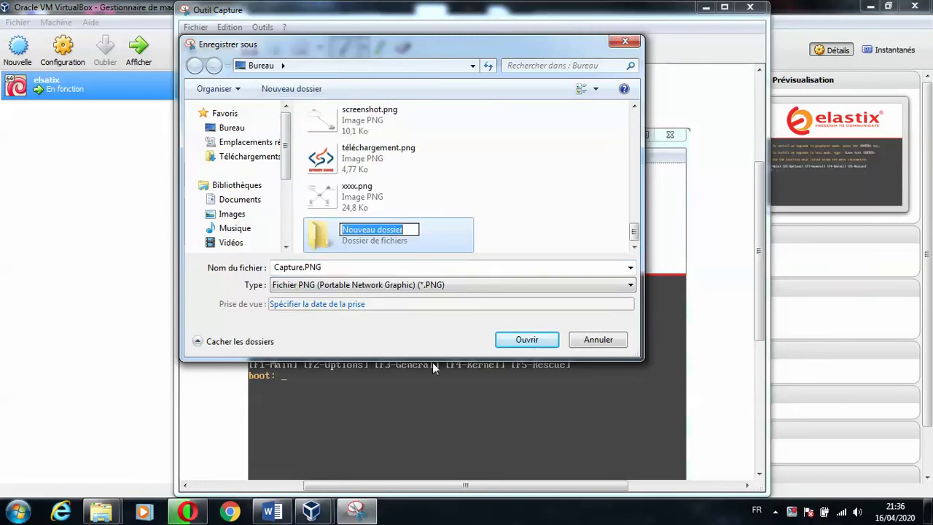
text(ela)
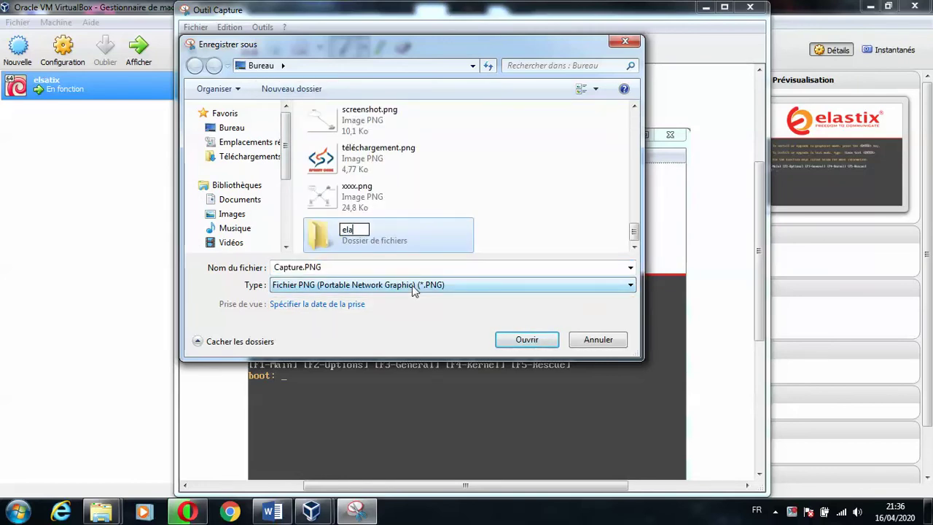
text(sti)
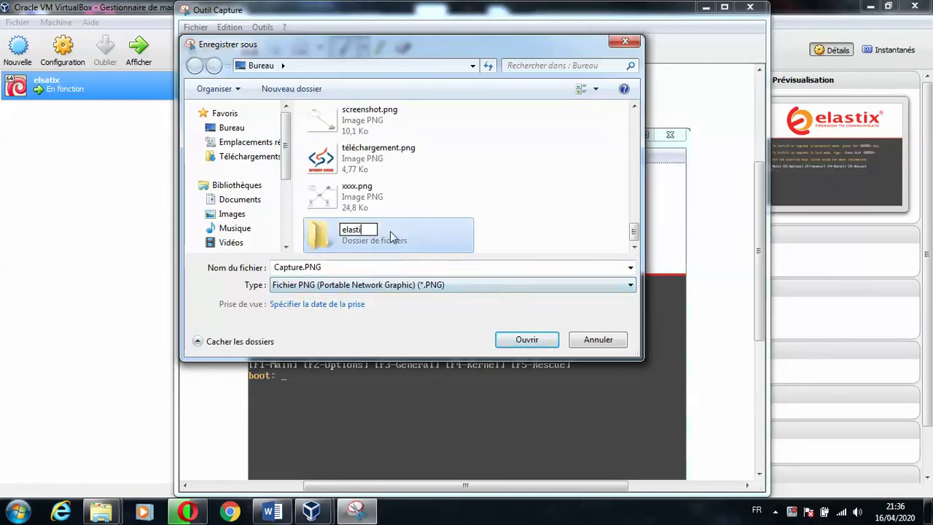
text(x)
key(Return)
double_click(400, 230)
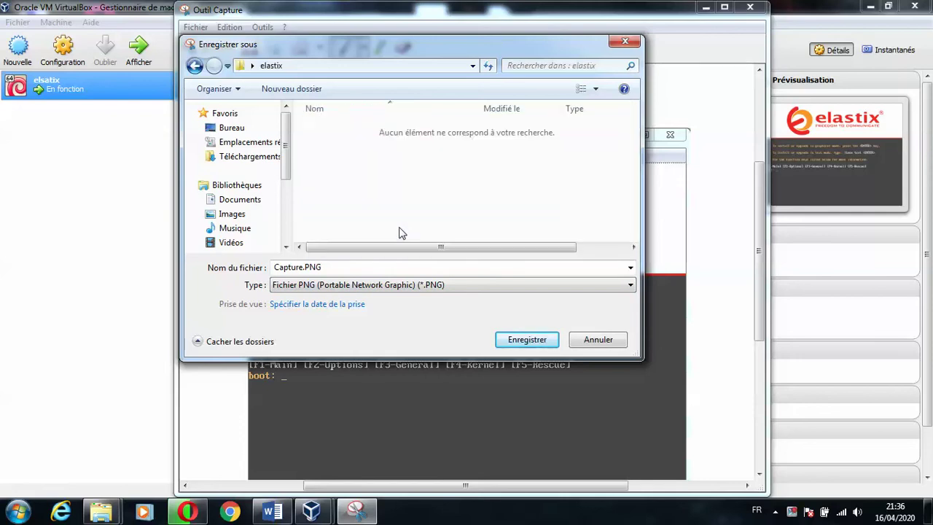
- Save the capture as 1 in the elastix folder and minimize the Snipping Tool
double_click(360, 267)
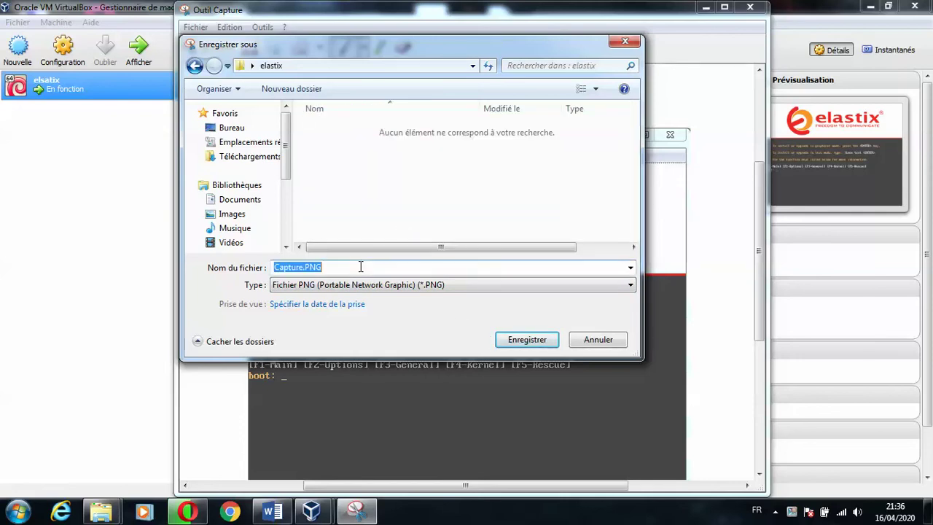
key(BackSpace)
text(1)
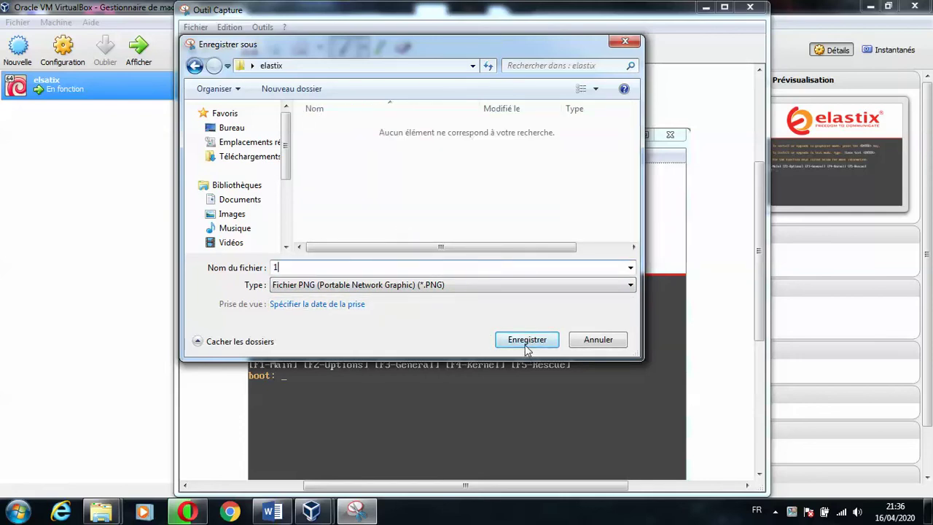
click(527, 340)
click(704, 7)
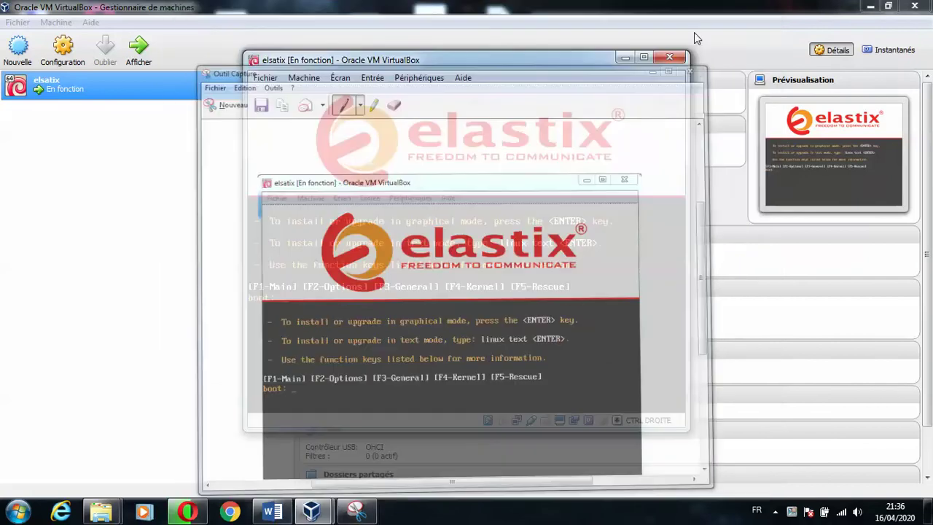
- Launch the Elastix installer from the boot: prompt, dismissing the mouse-capture and integration notices
click(644, 288)
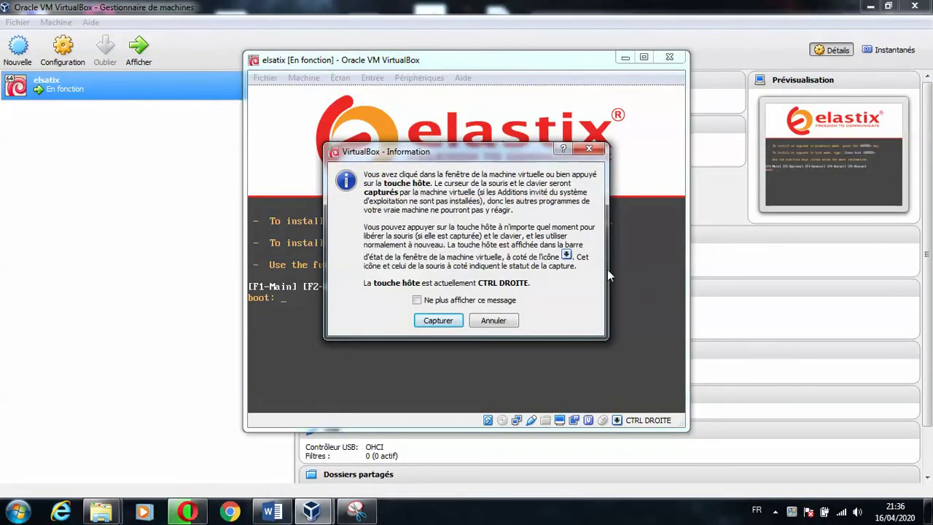
click(489, 321)
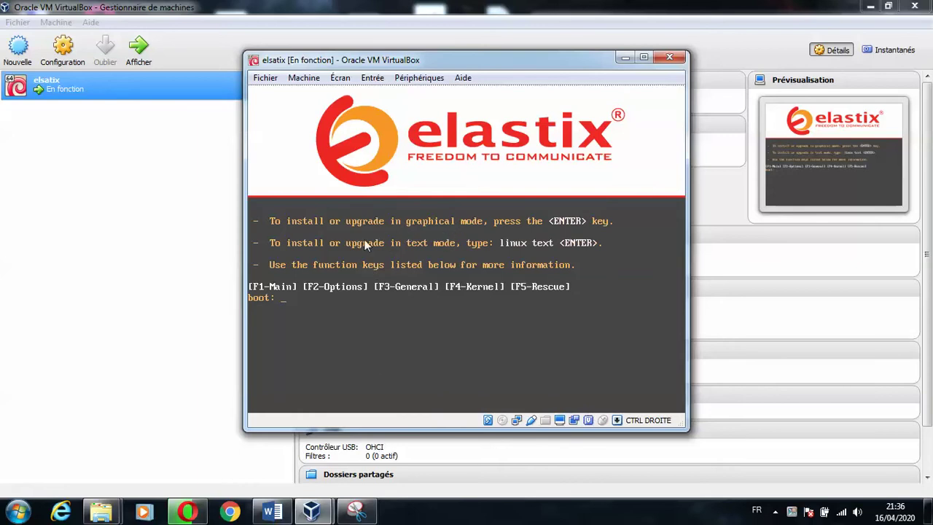
key(Return)
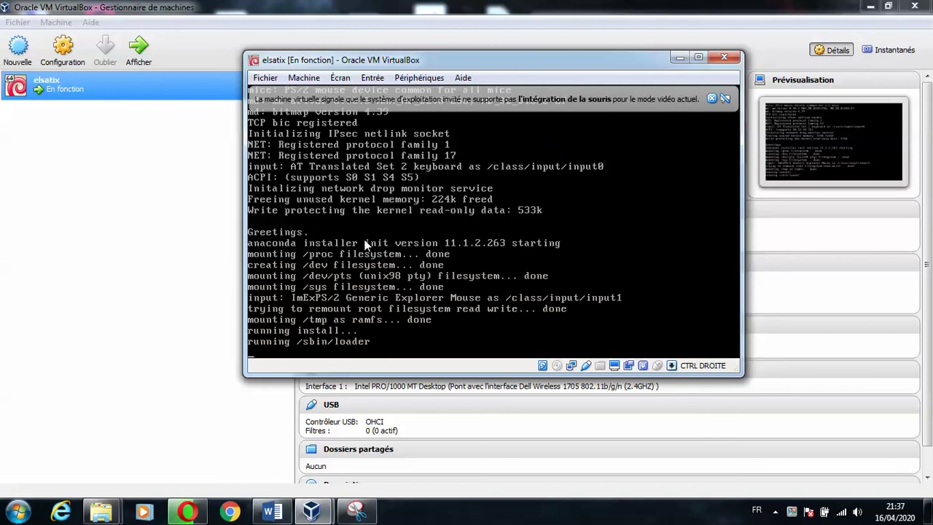
click(713, 100)
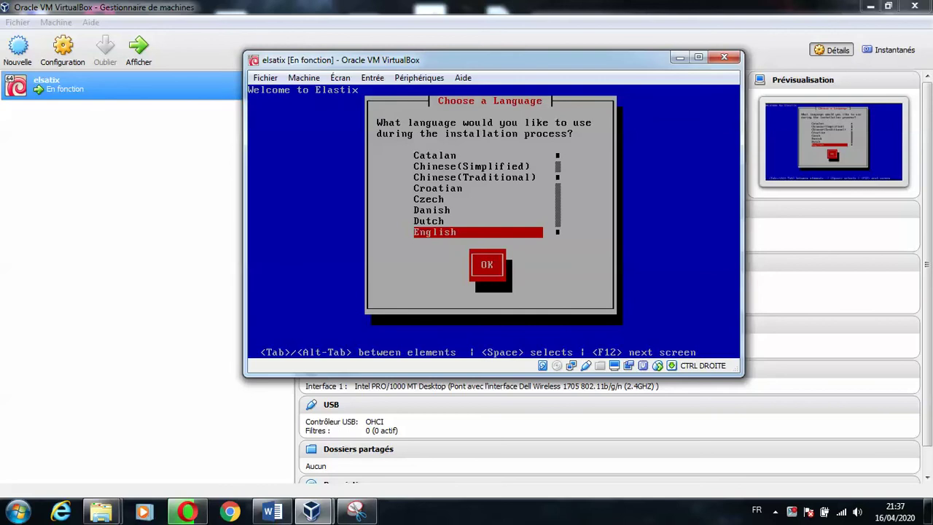
- Highlight French on the language screen and snip the whole VM window
key(Down)
key(Down)
key(Down)
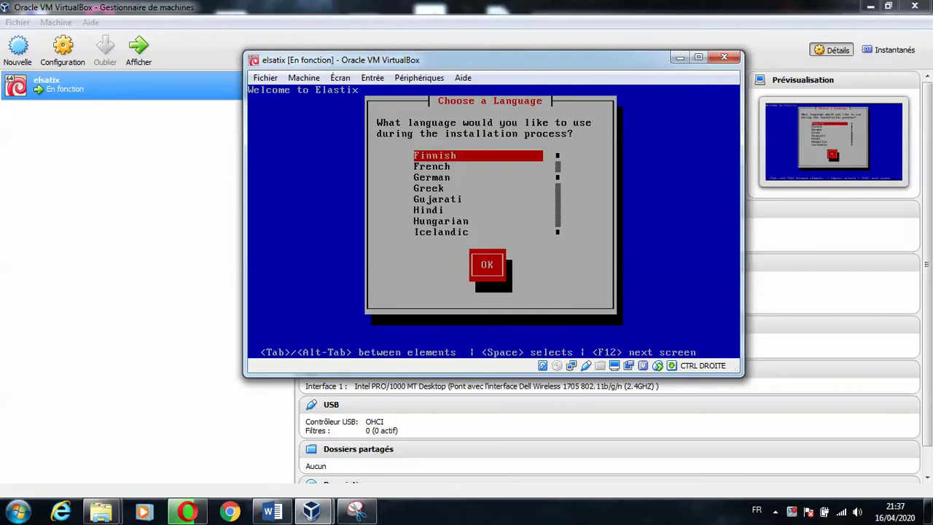
click(357, 513)
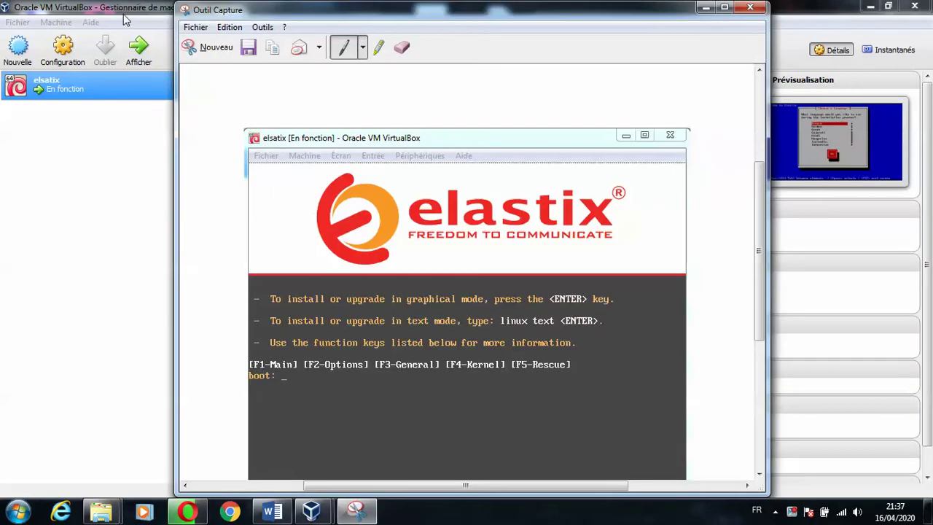
click(206, 53)
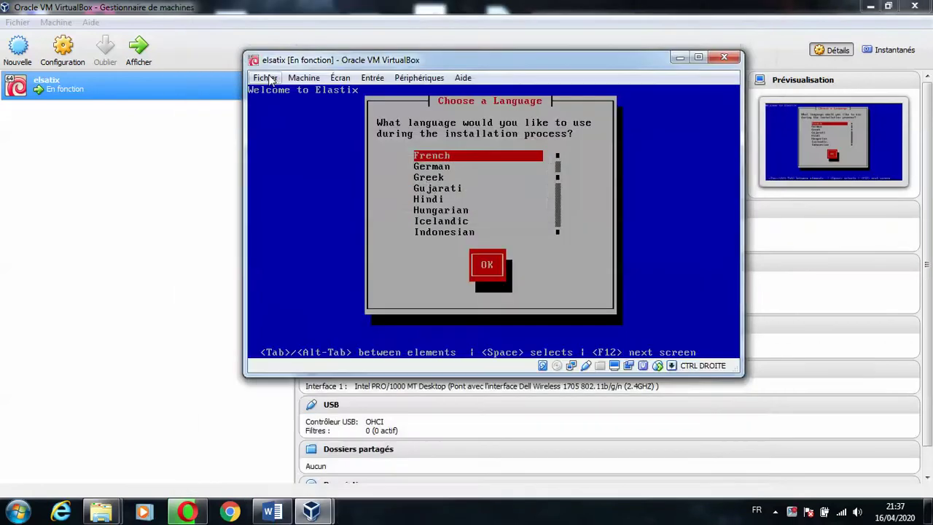
drag(244, 50, 743, 376)
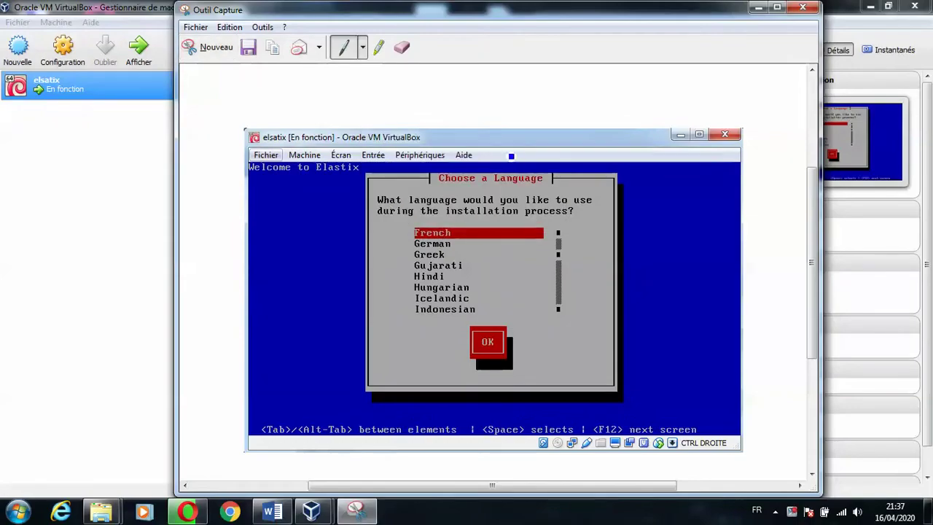
- Save the language-screen snip as 2 and minimize the Snipping Tool
click(249, 49)
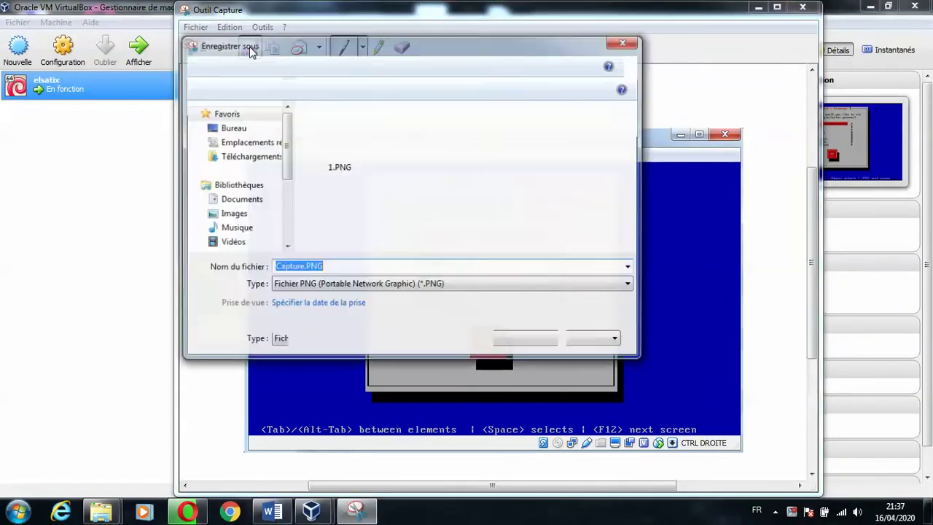
text(2)
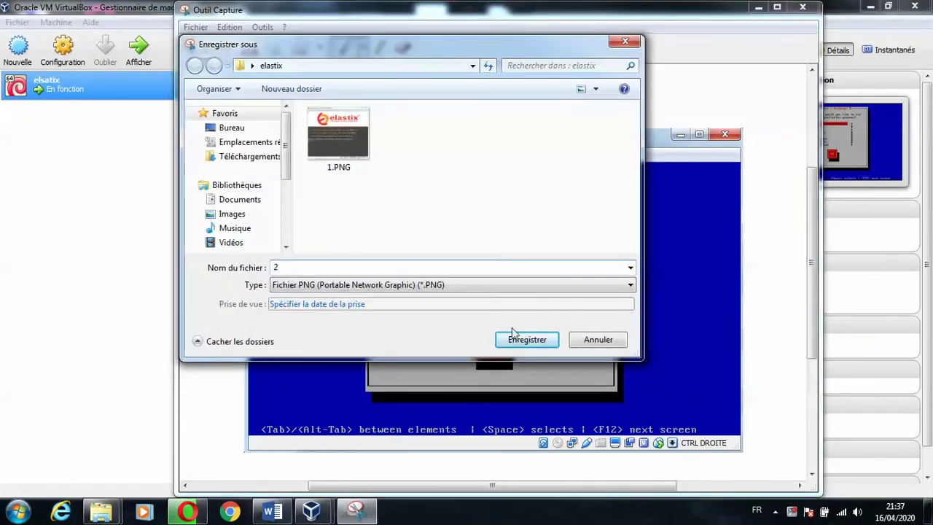
click(524, 343)
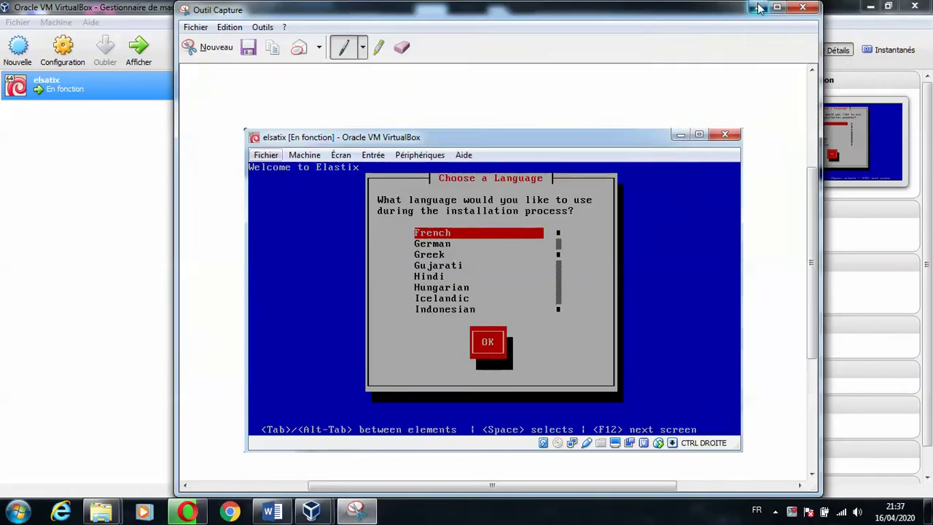
click(760, 7)
- Confirm French and fr-latin1, then approve initializing the 16379 MB sda disk
key(Return)
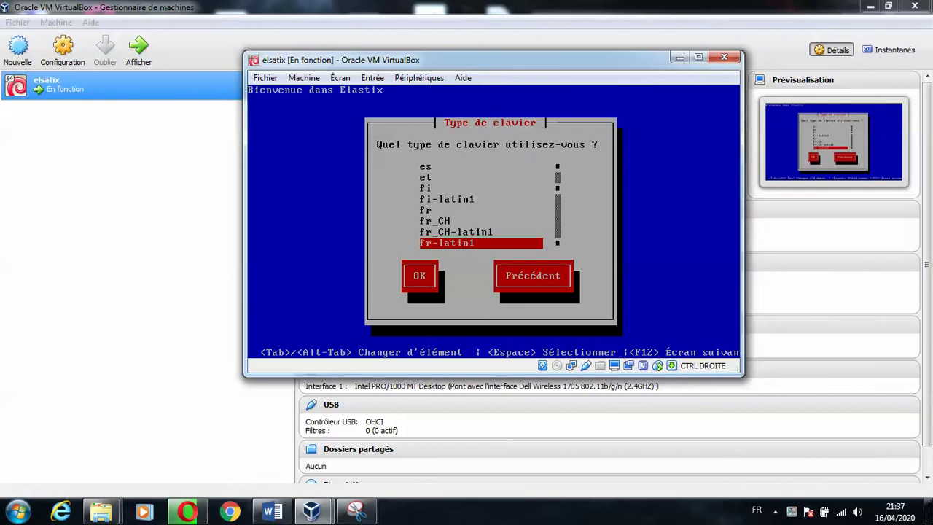
key(Return)
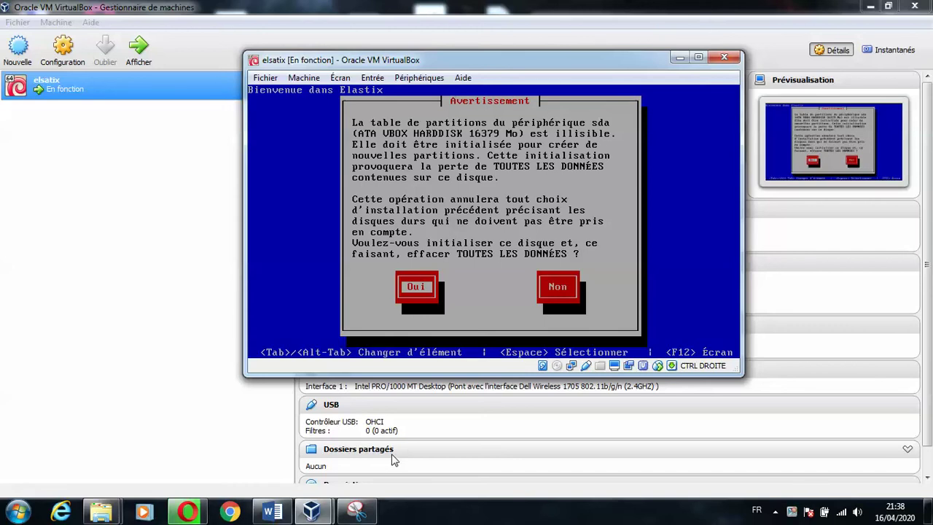
key(Return)
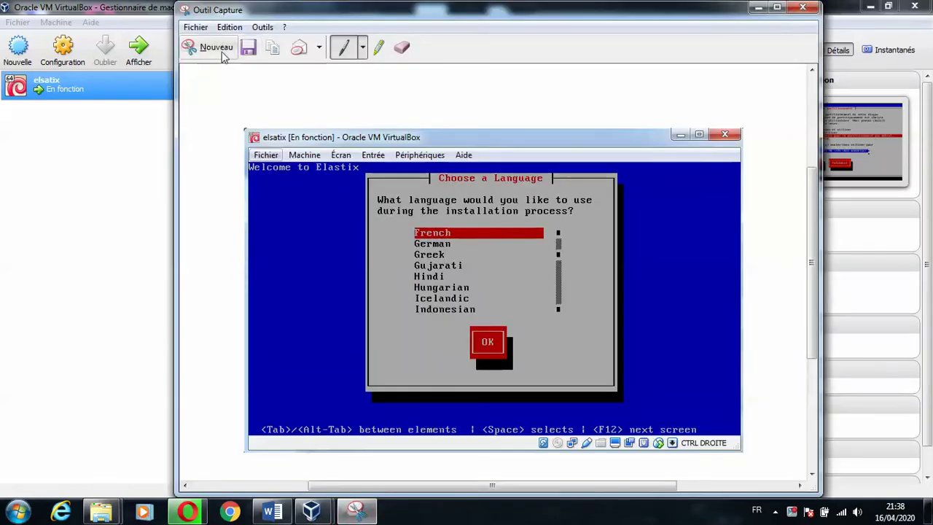
- Snip the Type de partitionnement screen and save it as 3 in the elastix folder
click(209, 47)
drag(243, 50, 746, 379)
click(250, 49)
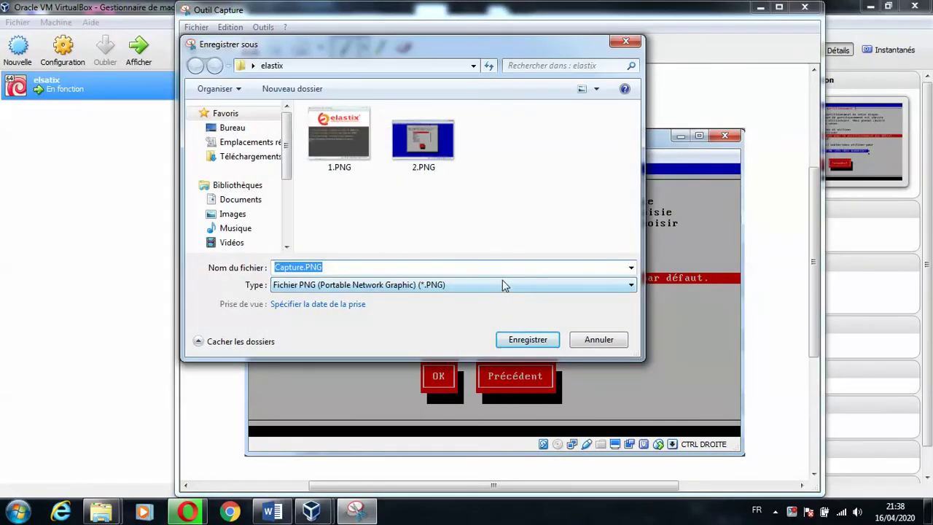
text(3)
click(521, 340)
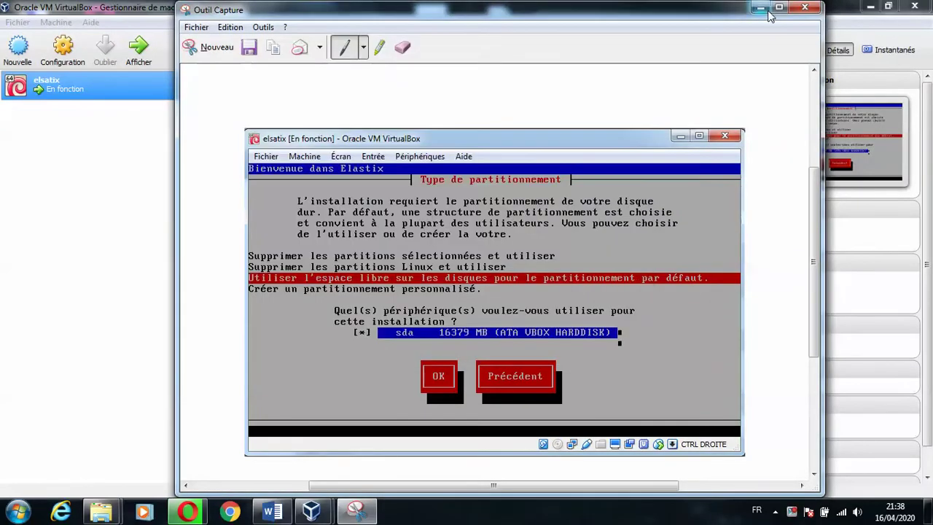
click(762, 9)
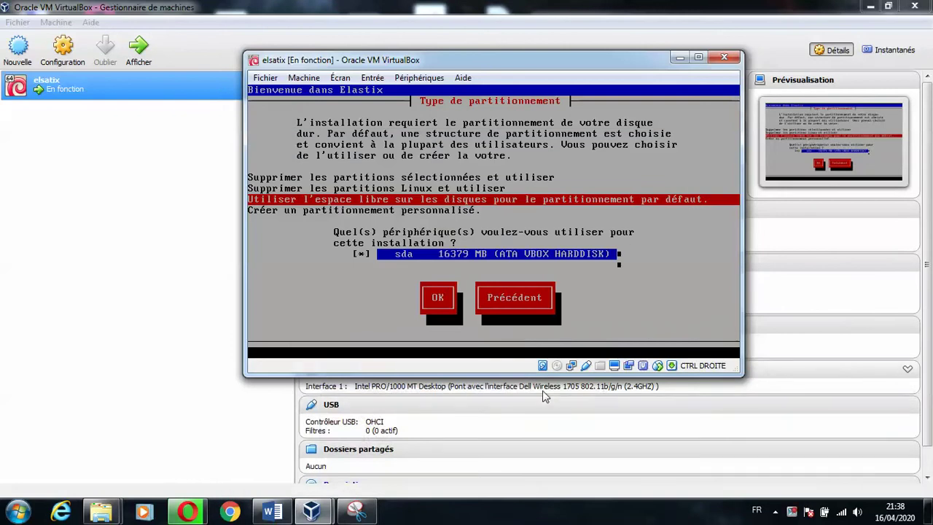
- Accept default partitioning using free space on sda and choose to review the layout
key(Tab)
key(Return)
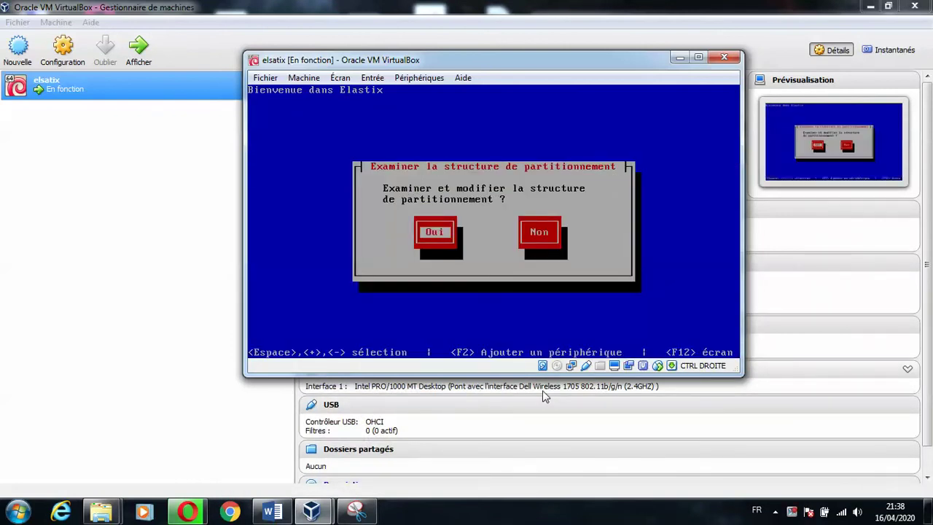
key(Return)
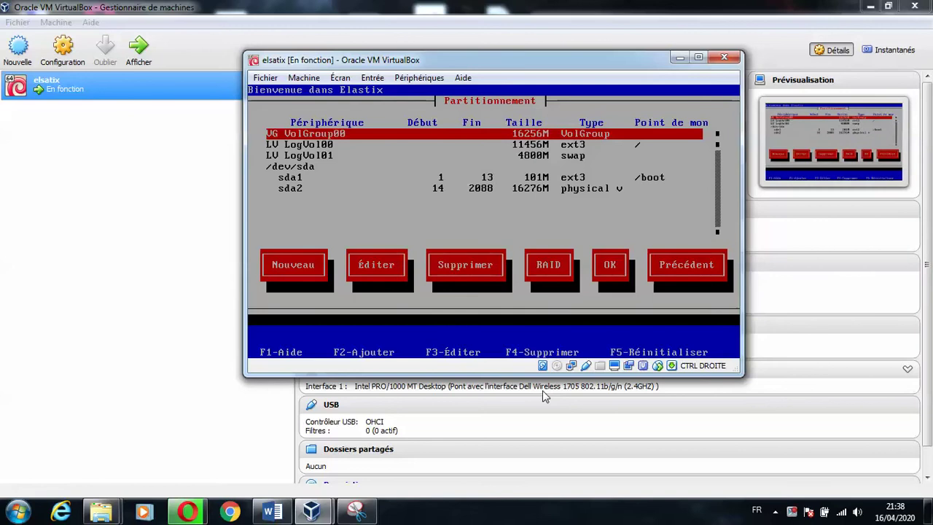
- Accept the proposed partition layout and agree to configure the eth0 network interface
key(Tab)
key(Tab)
key(Tab)
key(Tab)
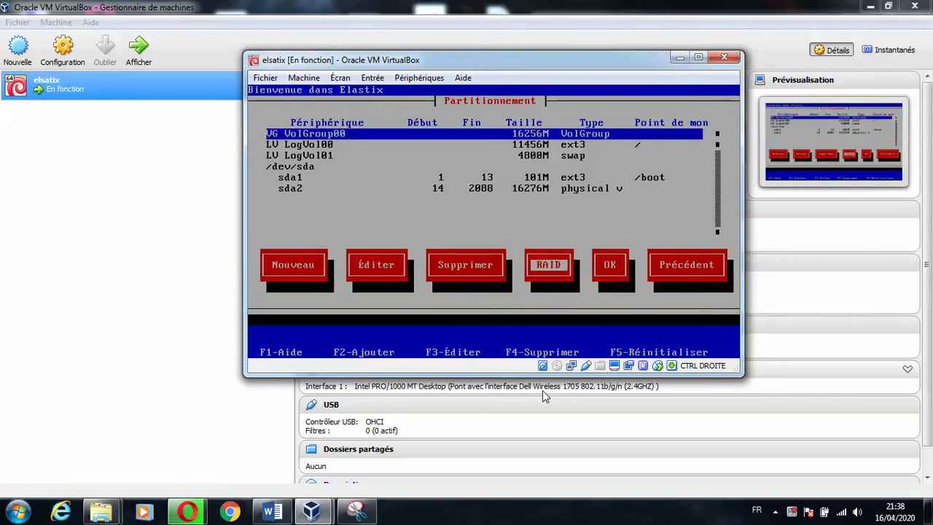
key(Tab)
key(Tab)
key(Tab)
key(Tab)
key(Tab)
key(Tab)
key(Tab)
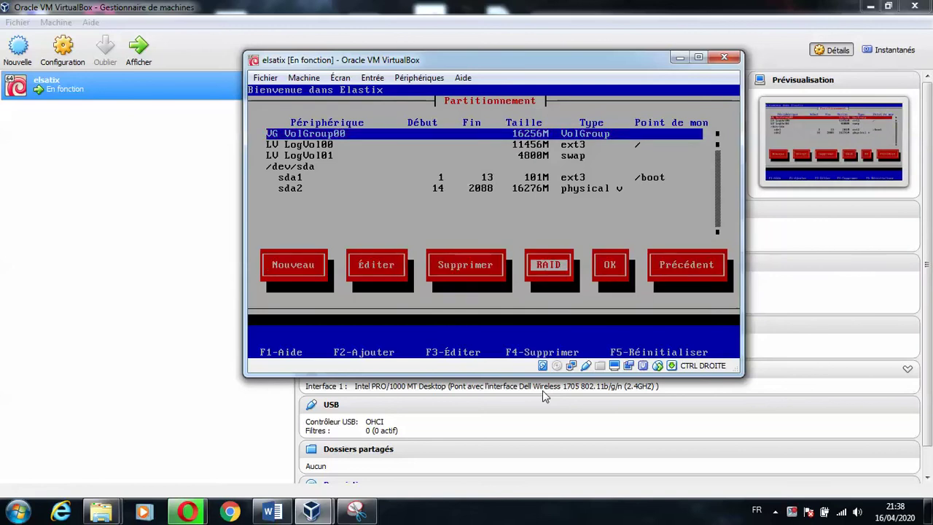
key(Tab)
key(Return)
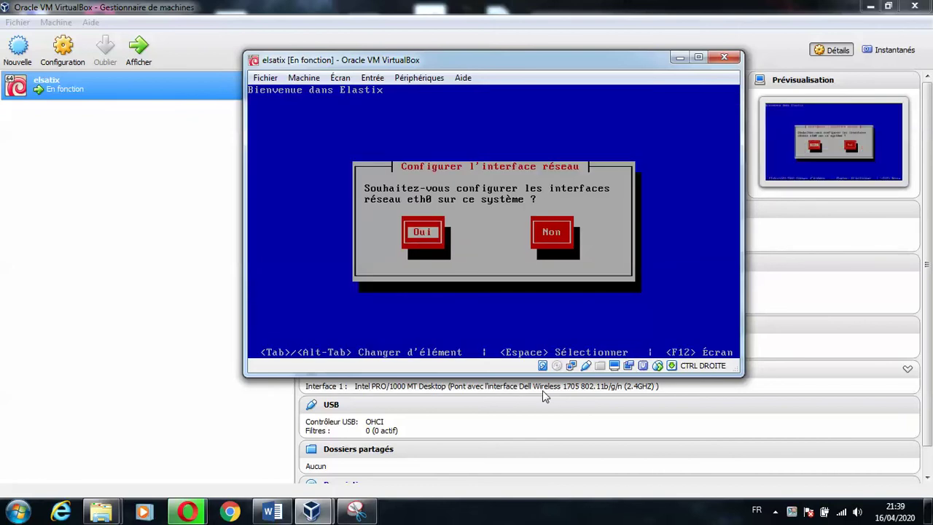
key(Return)
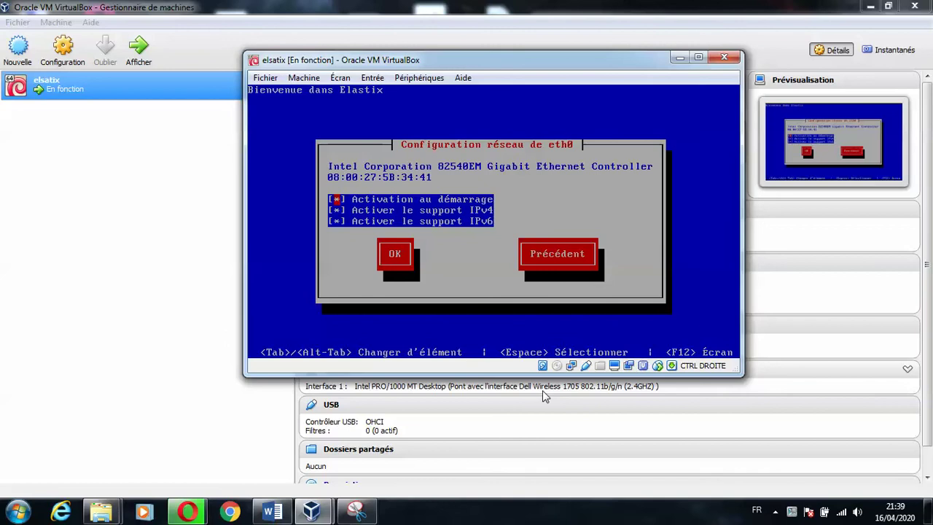
click(355, 510)
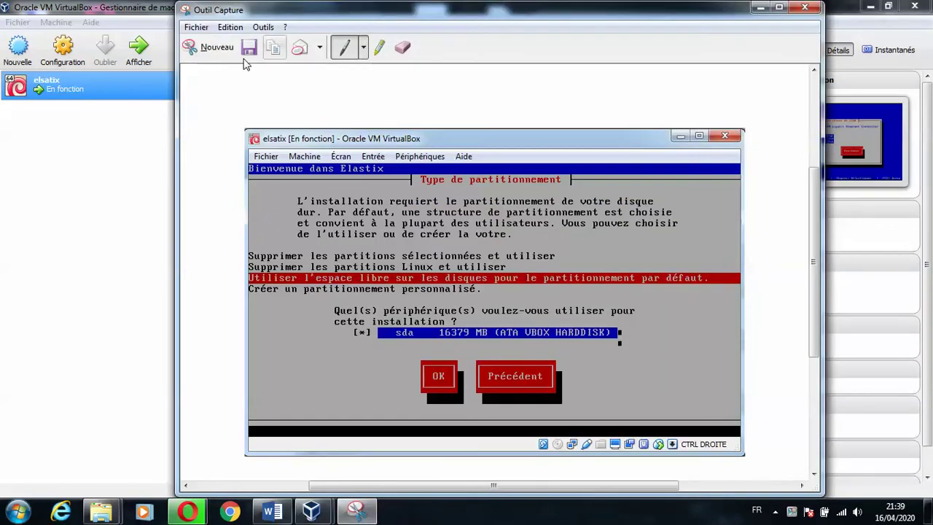
- Cancel the pending snip and bring the elastix VM and Snipping Tool back to front
click(206, 49)
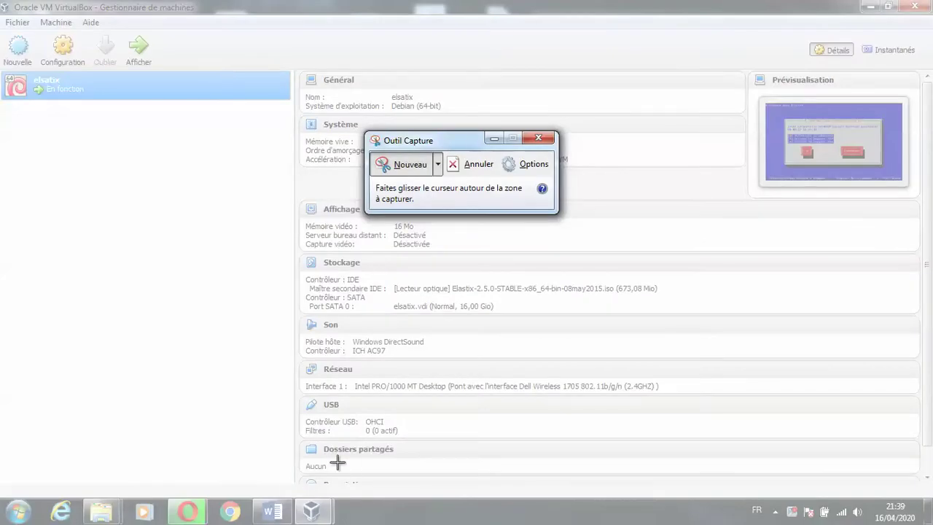
key(Escape)
right_click(312, 510)
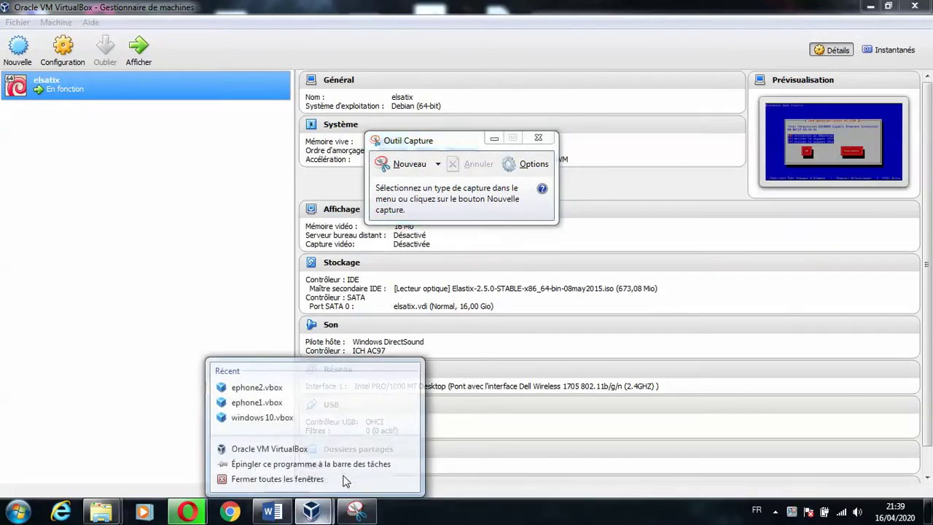
click(196, 454)
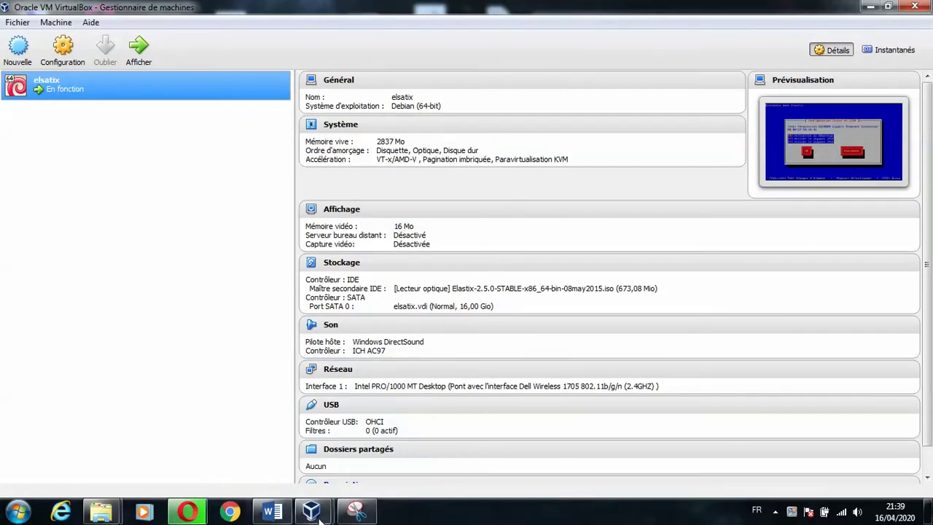
mouse_move(320, 515)
click(389, 437)
click(357, 510)
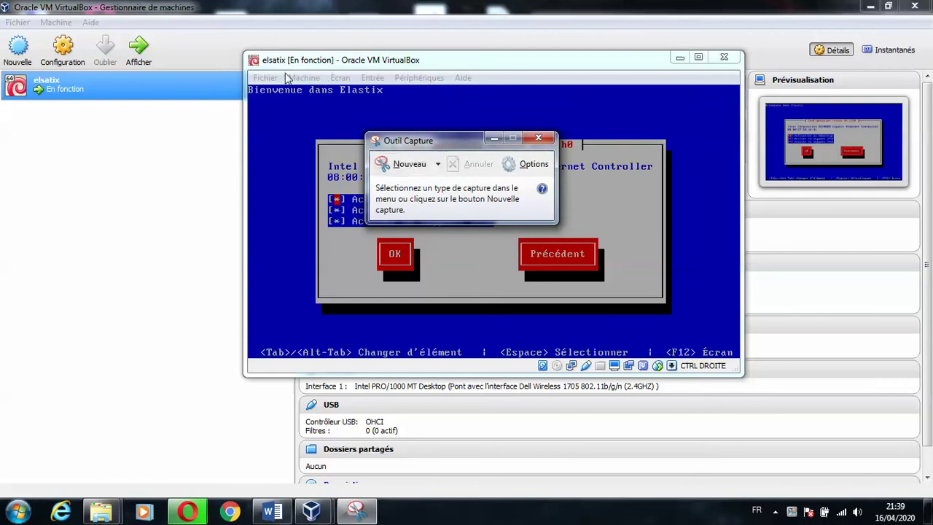
- Snip the eth0 network configuration screen and save it as 4
click(404, 164)
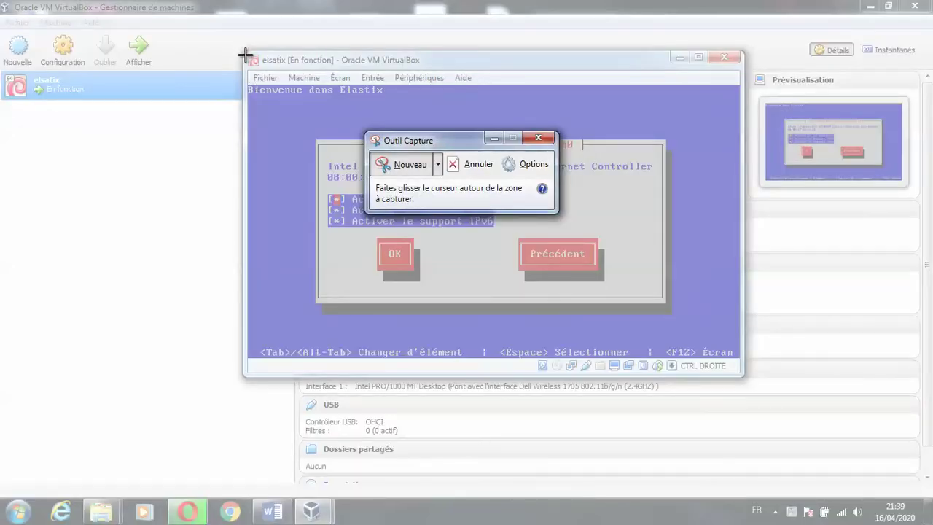
drag(245, 51, 744, 377)
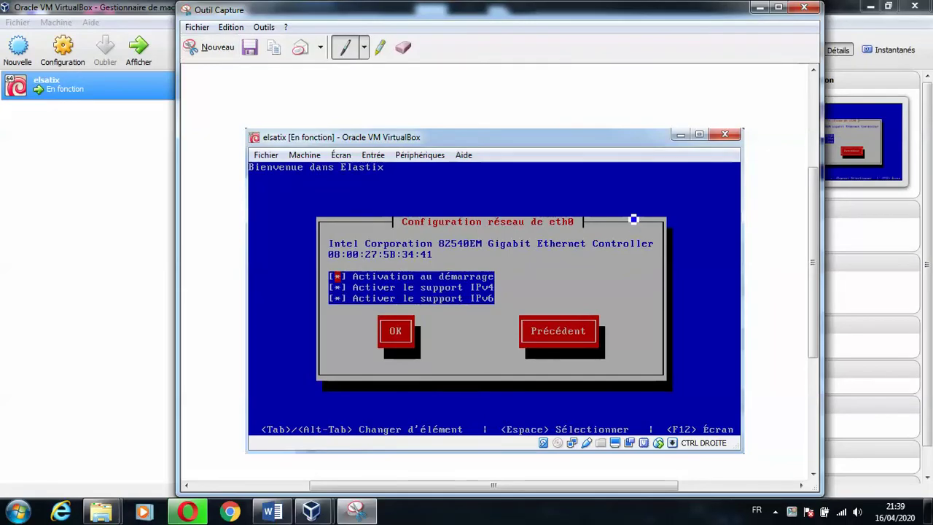
click(250, 48)
text(4)
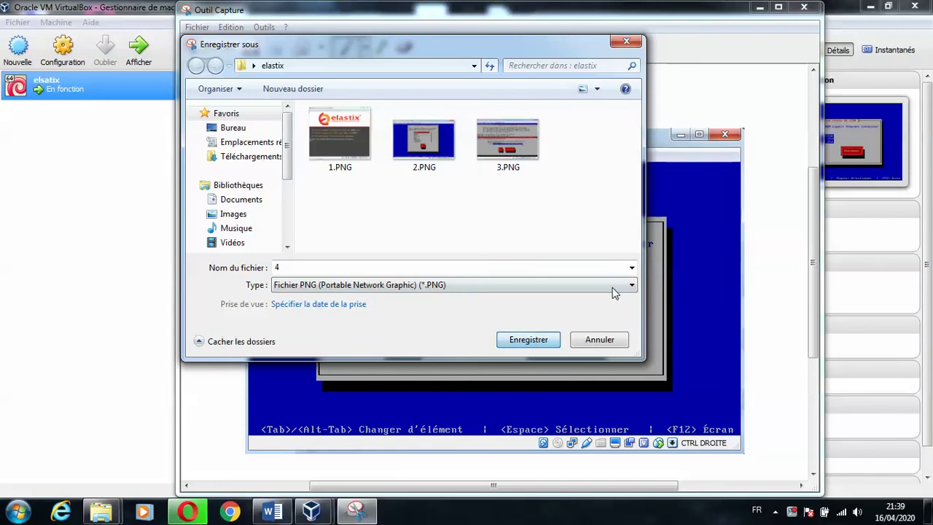
click(529, 341)
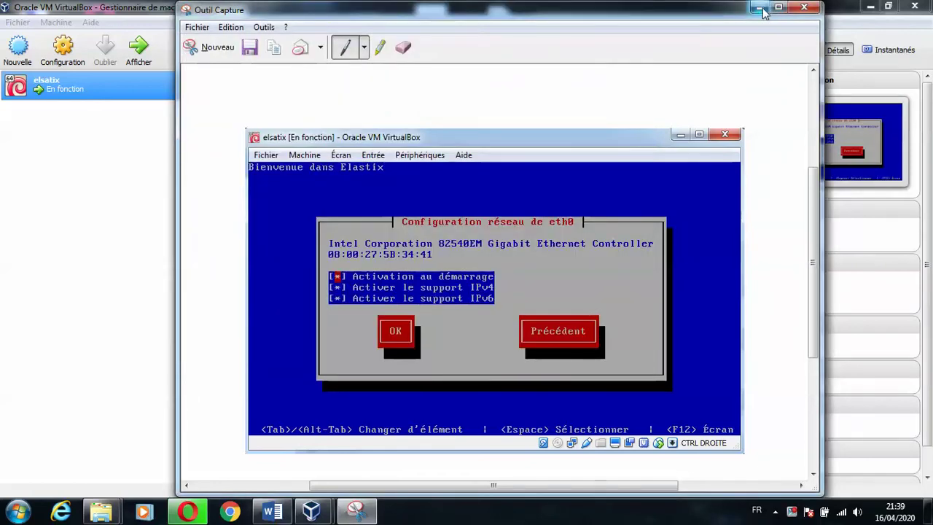
click(804, 7)
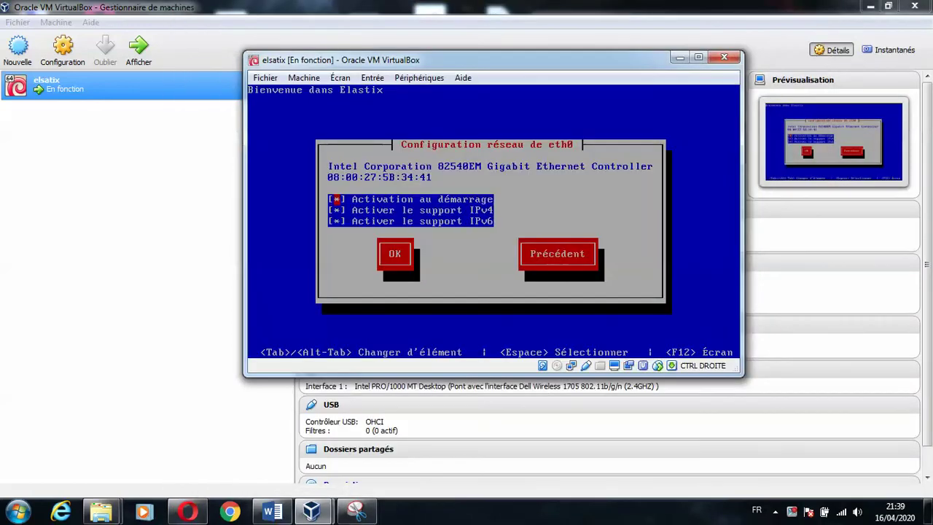
- Keep eth0 enabled and accept DHCP for IPv4
key(Down)
key(Down)
key(Tab)
key(Return)
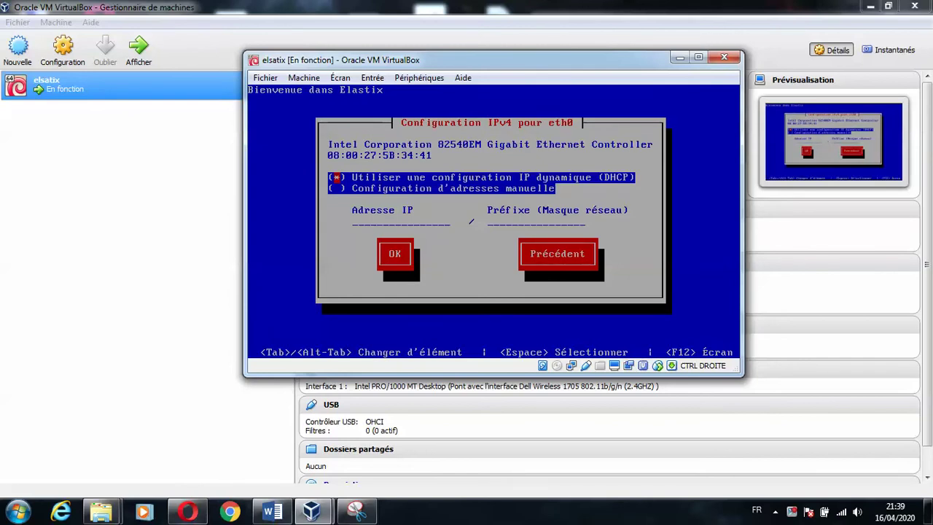
key(Tab)
key(Return)
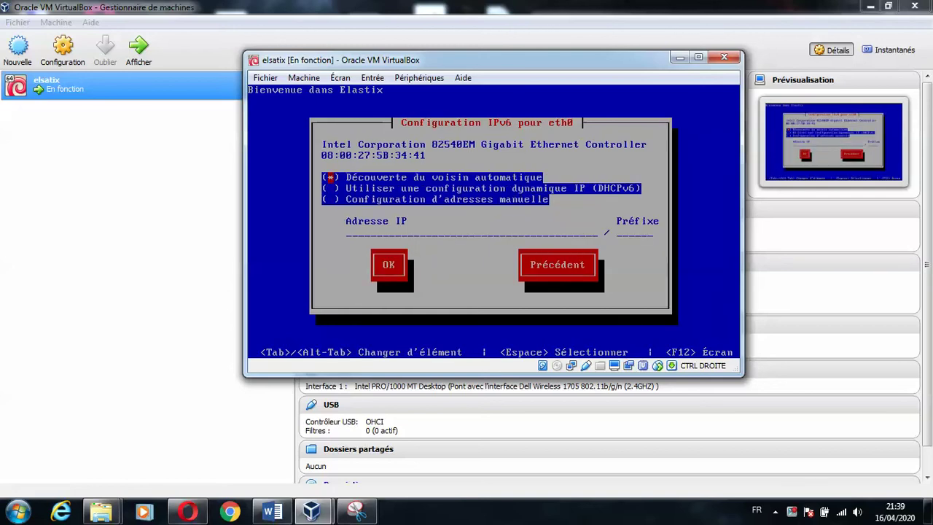
- Go back from the IPv6 screen and re-accept the eth0 settings to reach IPv4 configuration
key(Down)
key(Down)
key(Tab)
key(Tab)
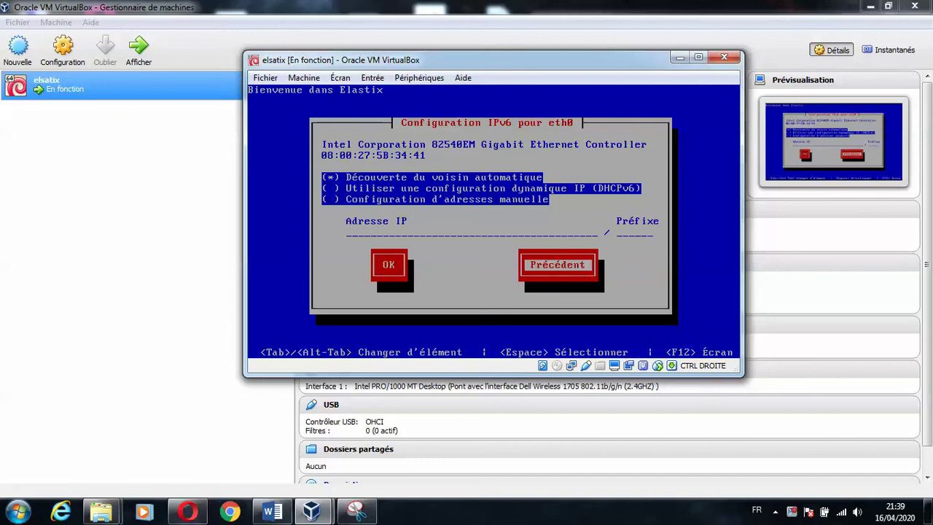
key(Return)
key(Return)
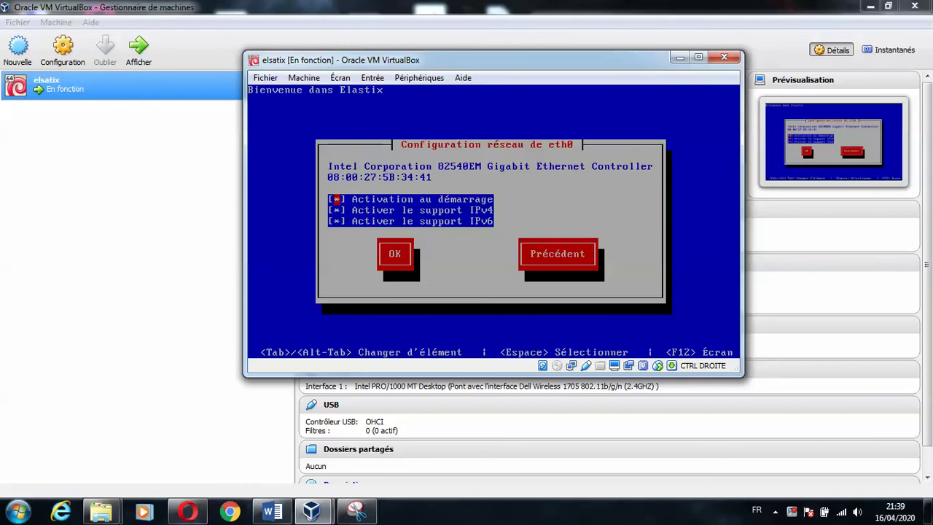
key(Down)
key(Down)
key(Tab)
key(Return)
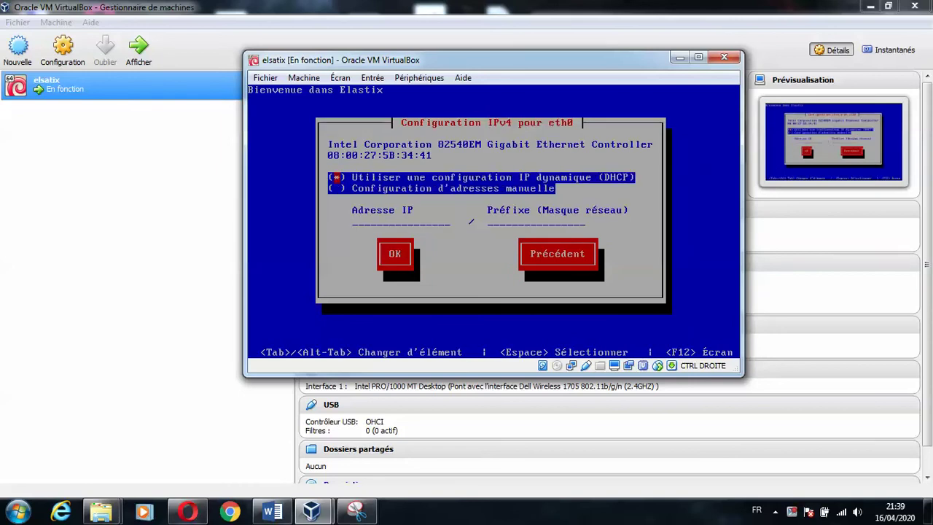
click(356, 511)
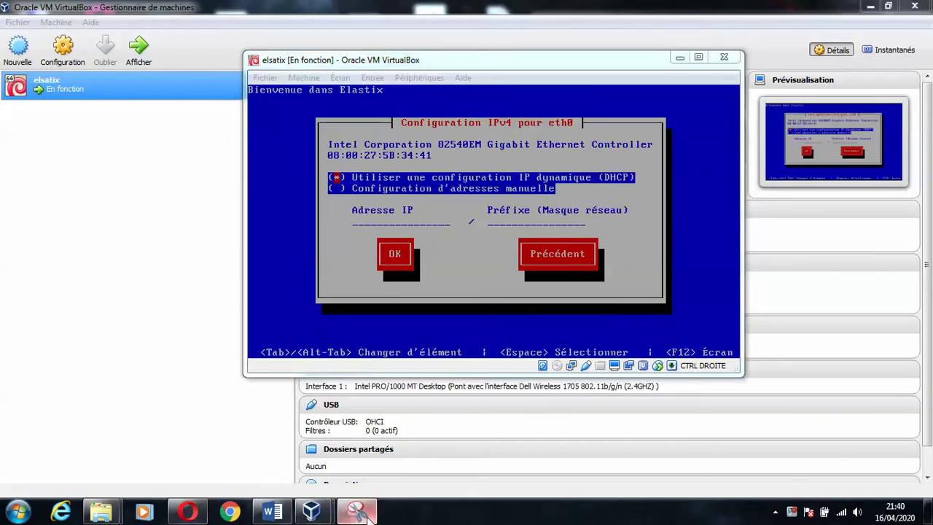
- Snip the eth0 IPv4 configuration screen and save it as 5
click(213, 48)
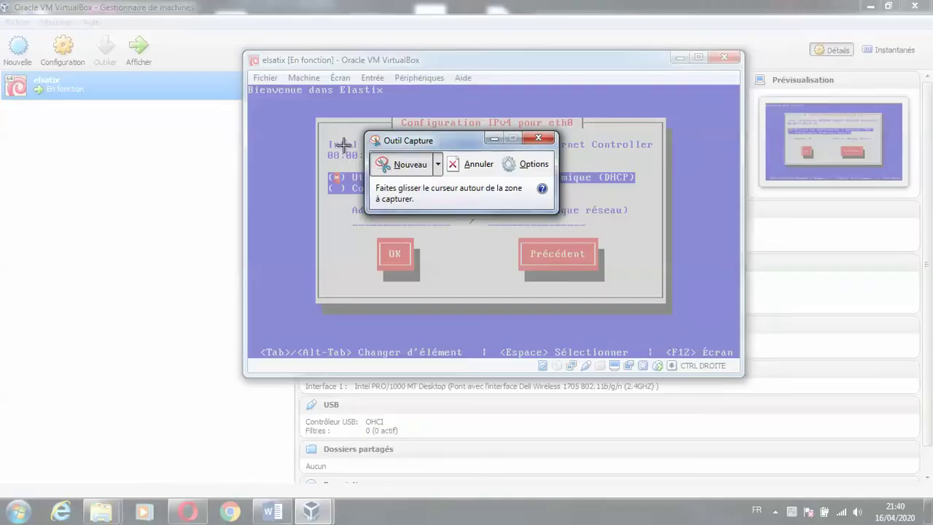
drag(245, 47, 745, 377)
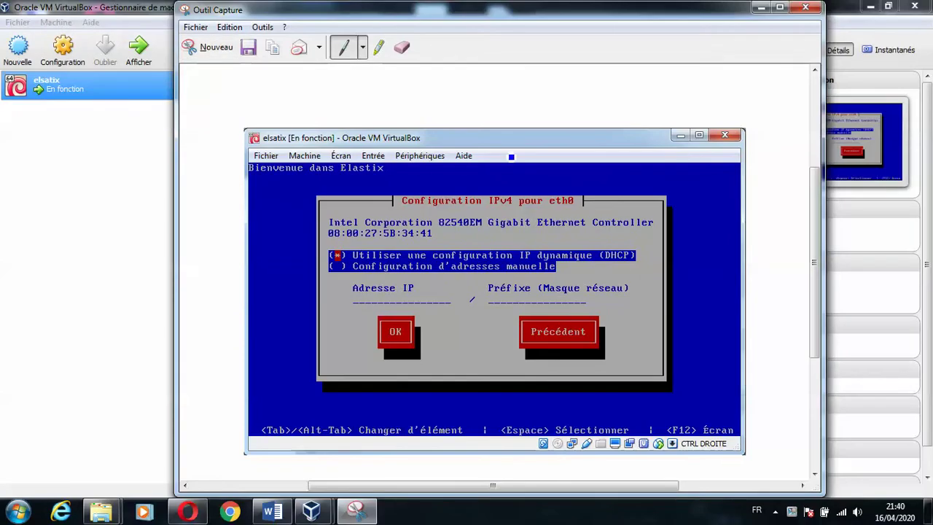
click(248, 45)
text(5)
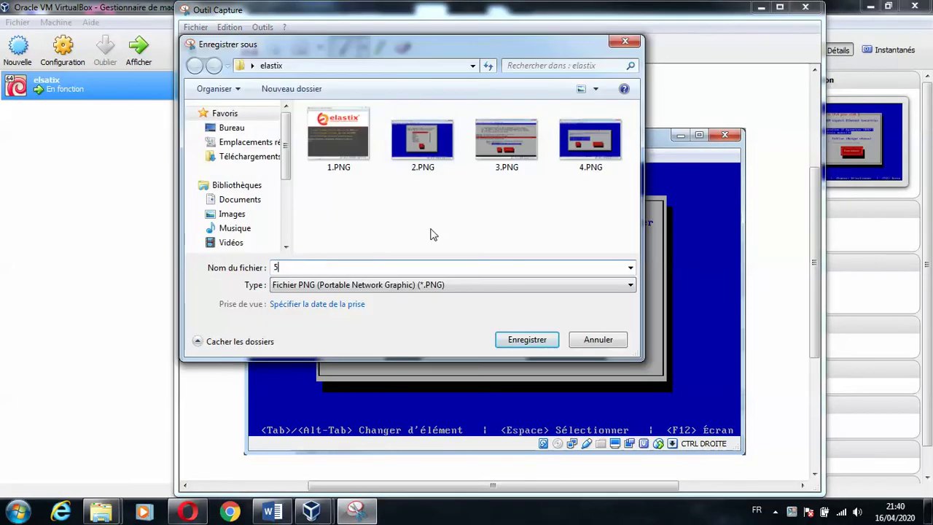
click(545, 342)
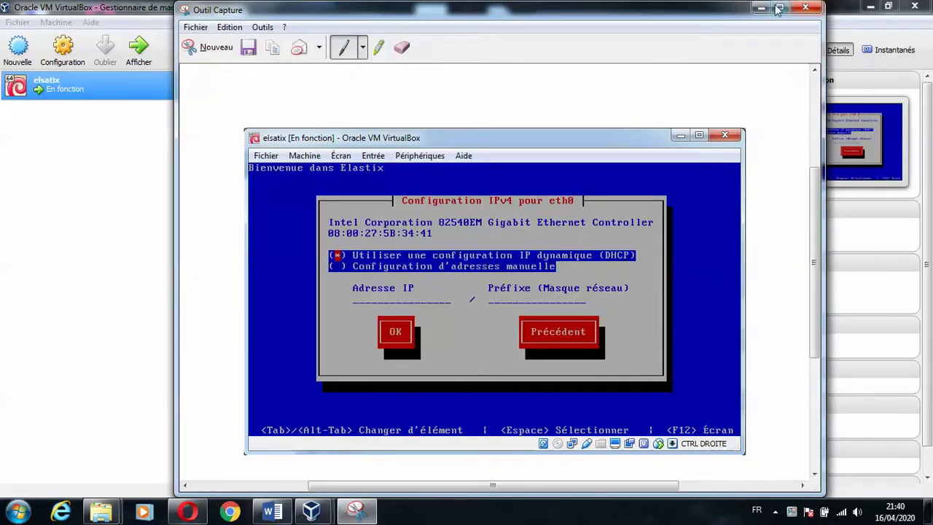
click(762, 8)
key(Tab)
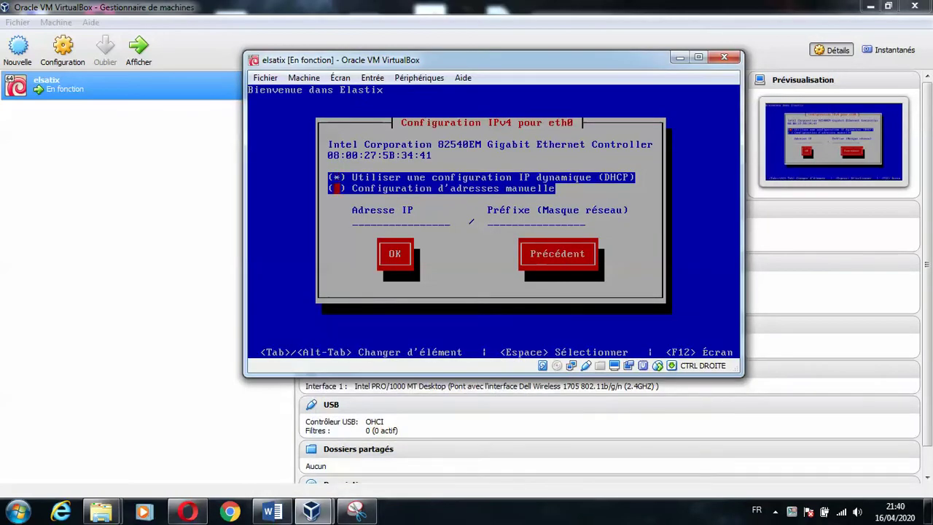
- Confirm DHCP for IPv4 and automatic neighbour discovery for IPv6 to reach hostname setup
key(Return)
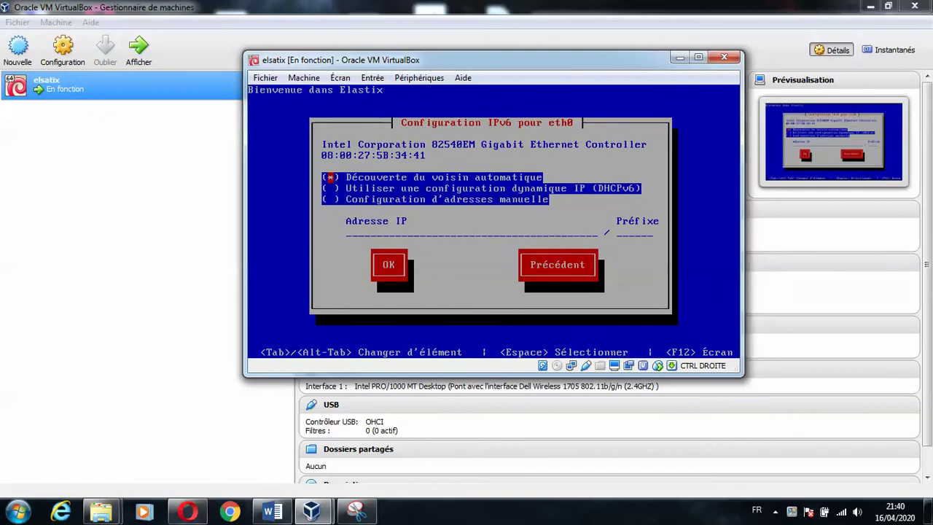
key(Tab)
key(Tab)
key(Tab)
key(Return)
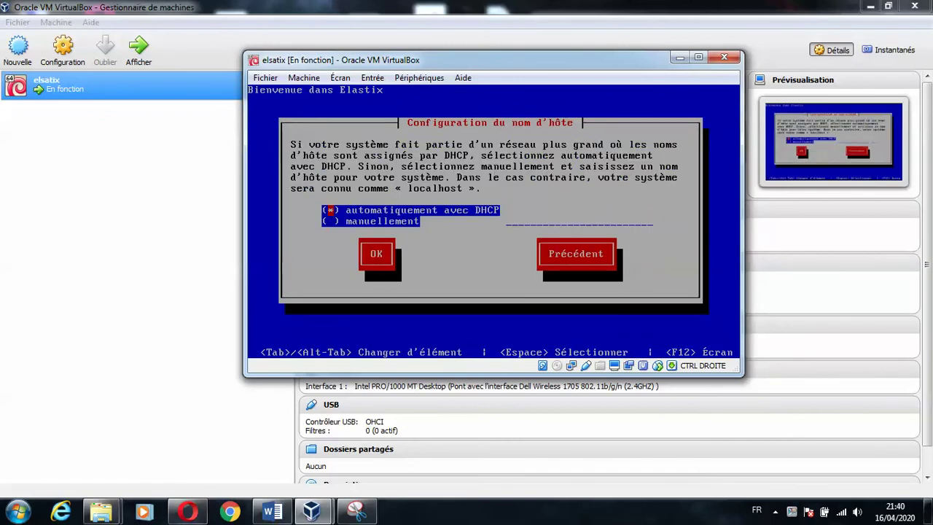
click(356, 511)
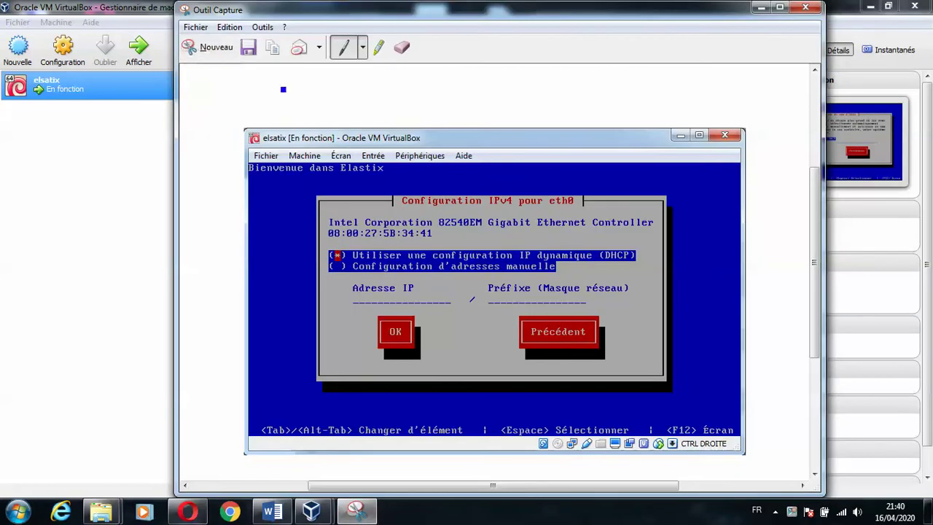
- Snip the Configuration du nom d'hôte screen and save it as 6
click(217, 48)
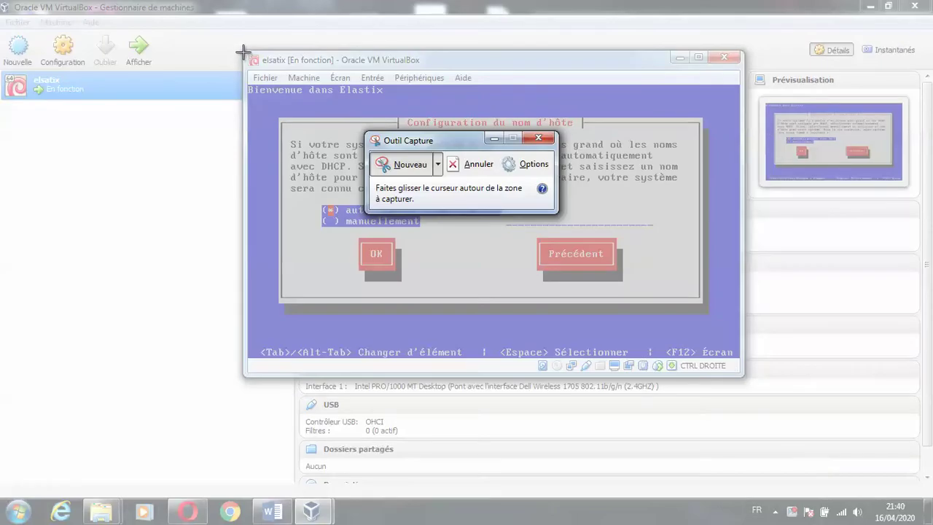
drag(244, 50, 746, 377)
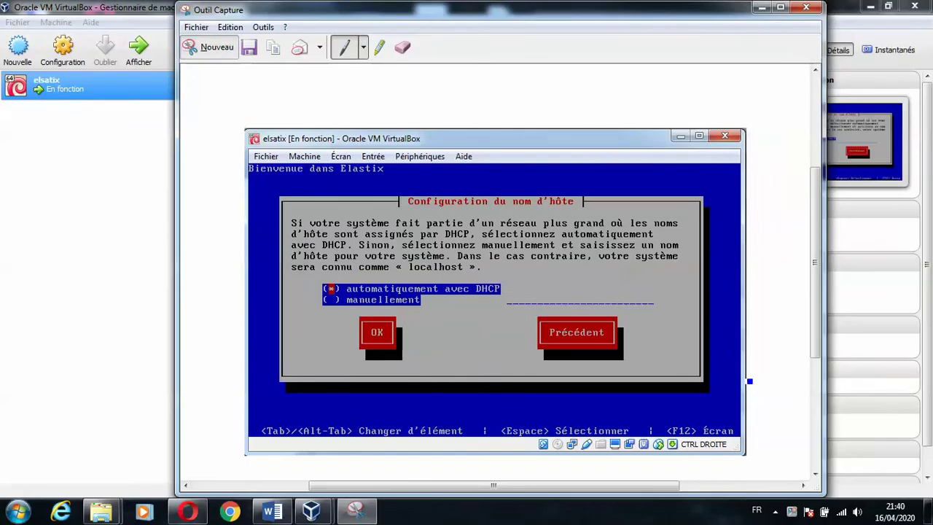
click(249, 46)
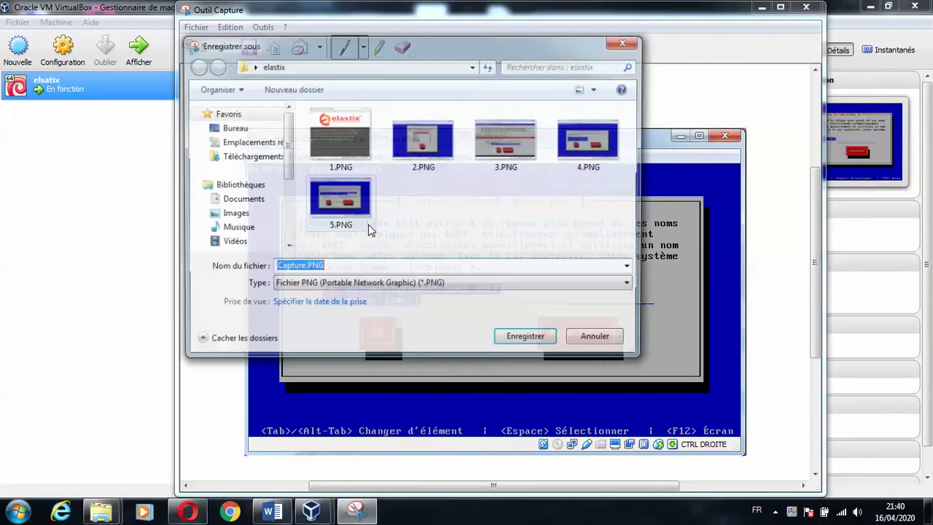
text(6)
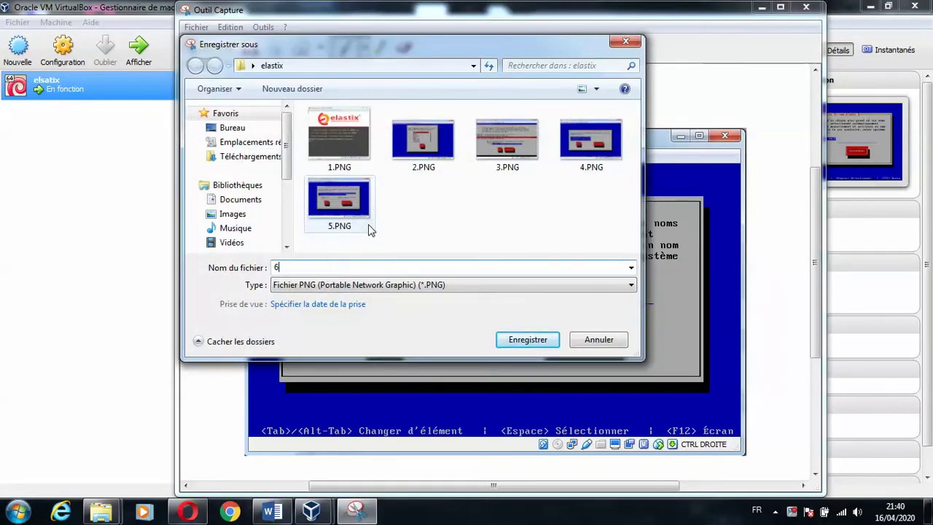
click(516, 340)
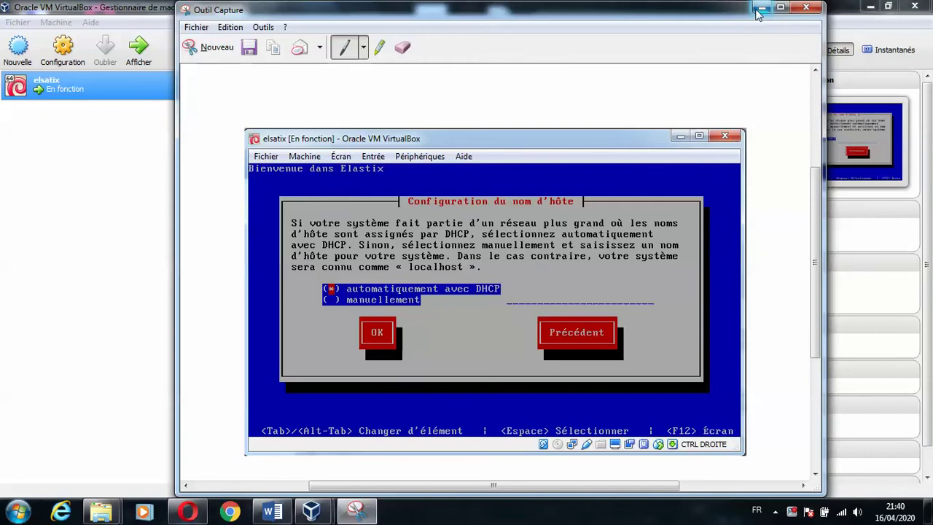
click(760, 7)
- Keep the hostname automatic via DHCP and confirm the Europe/Paris time zone
key(Tab)
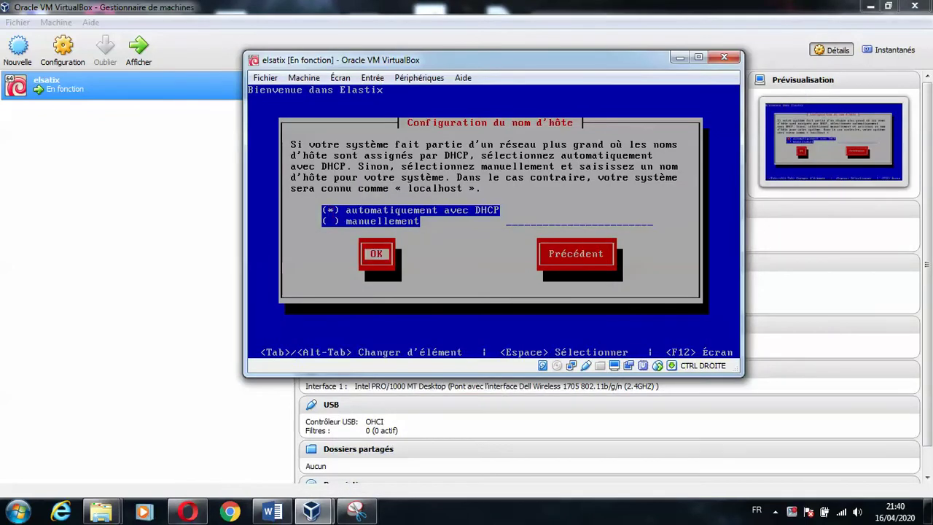
key(Return)
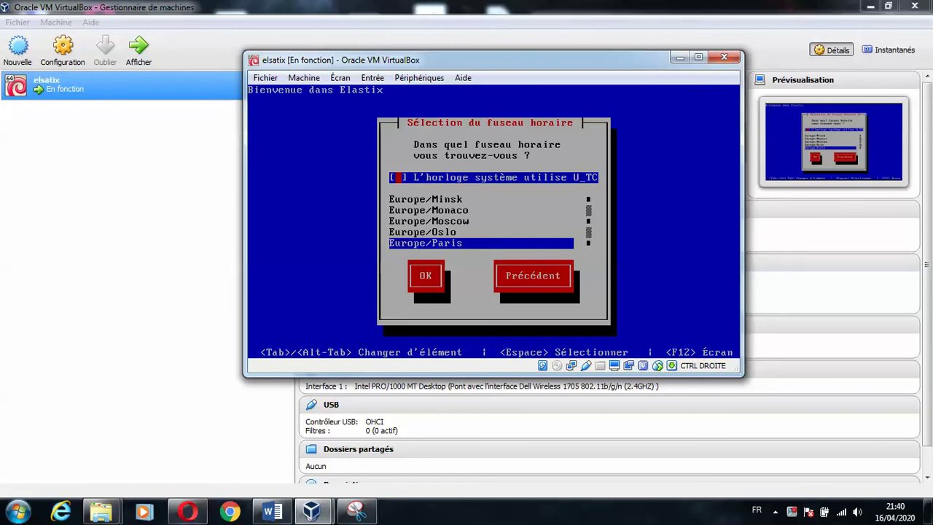
key(Tab)
key(Tab)
key(Return)
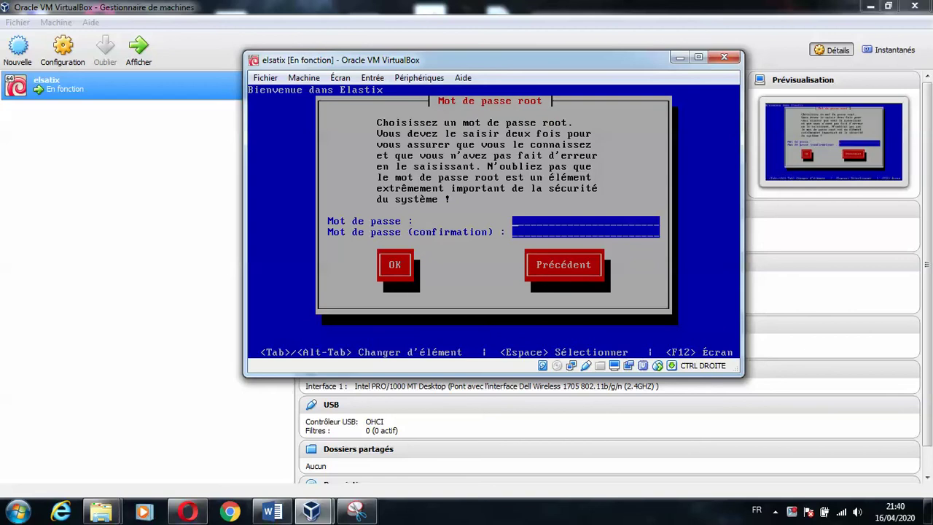
- Enter and confirm the root password to start package installation
text(****************)
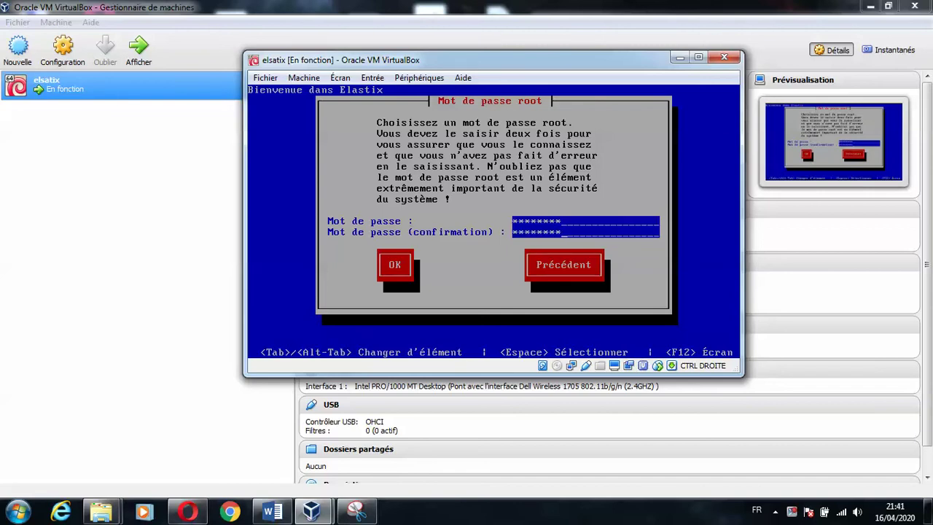
key(Tab)
key(Return)
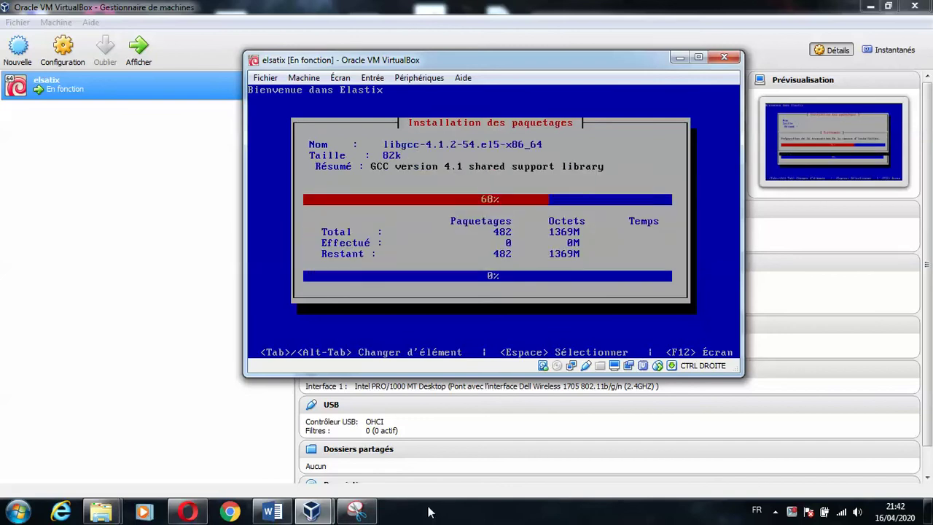
- Wait while the Elastix packages install
mouse_move(372, 519)
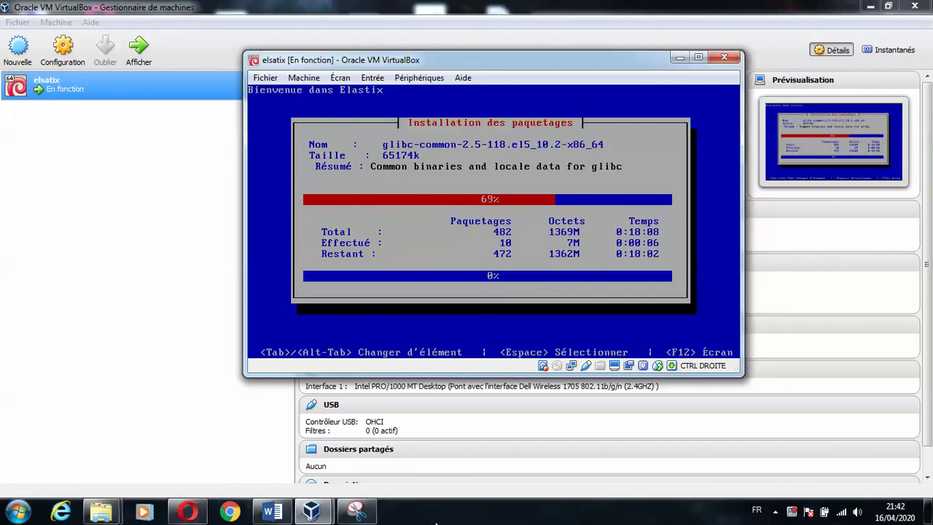
- Quit Opera while Elastix finishes installing and boots to the MySQL password screen
click(792, 512)
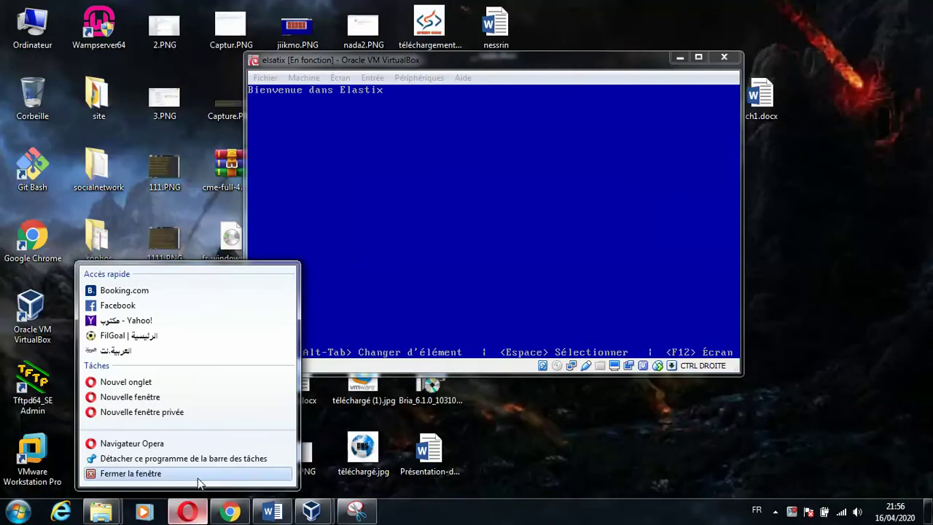
click(219, 474)
click(349, 320)
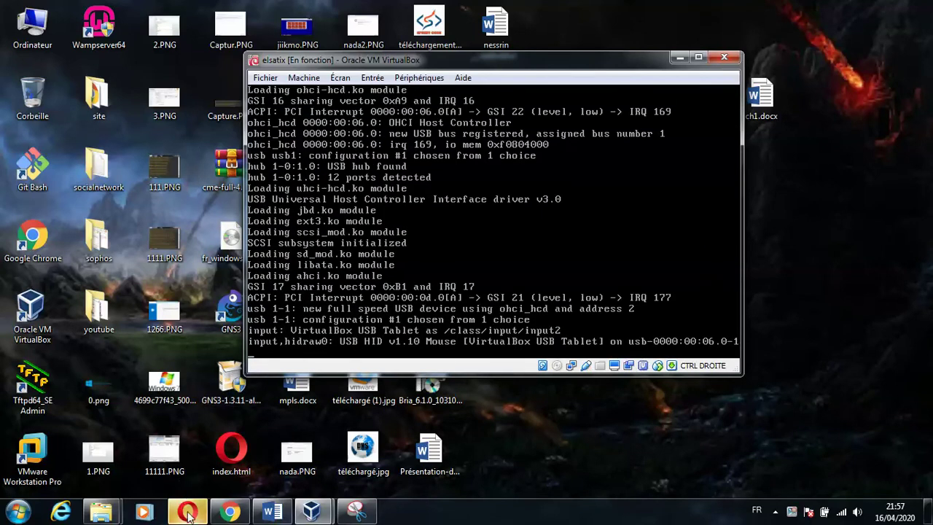
click(252, 430)
click(543, 287)
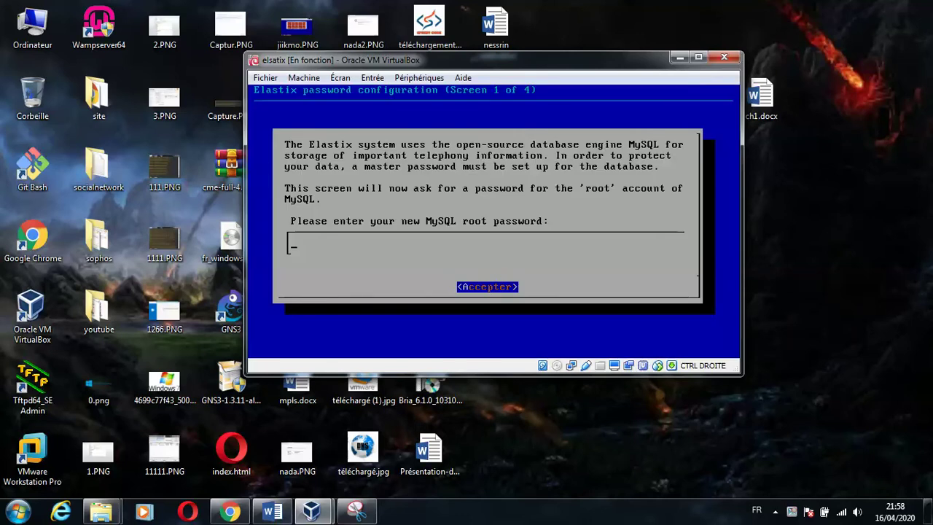
text(********)
key(Return)
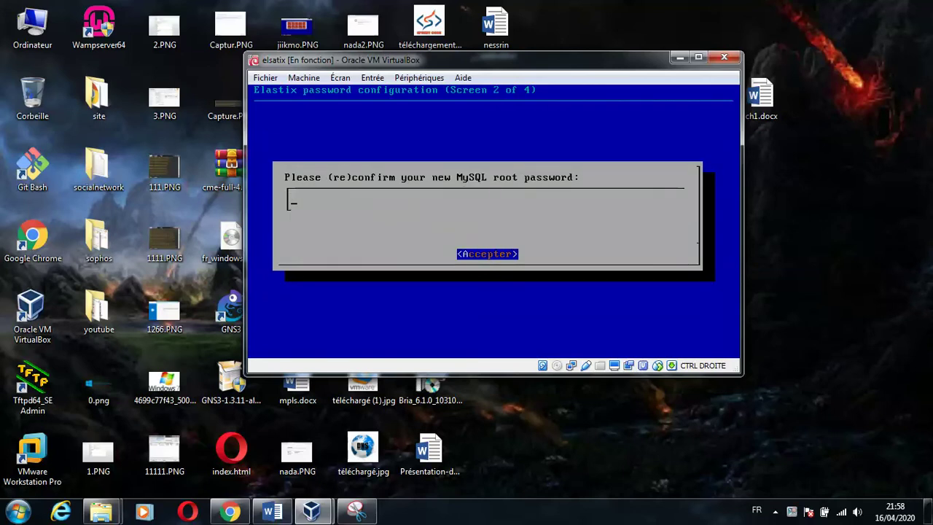
text(*********)
key(Return)
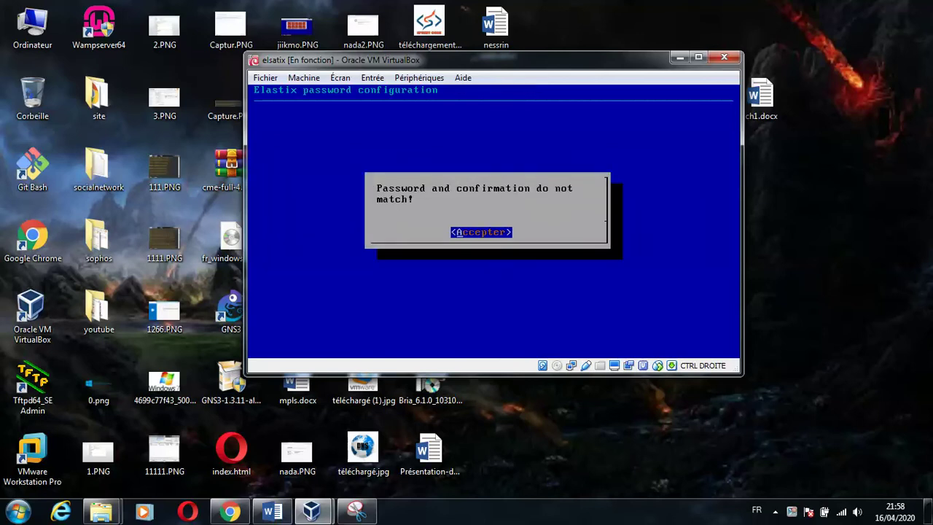
key(Return)
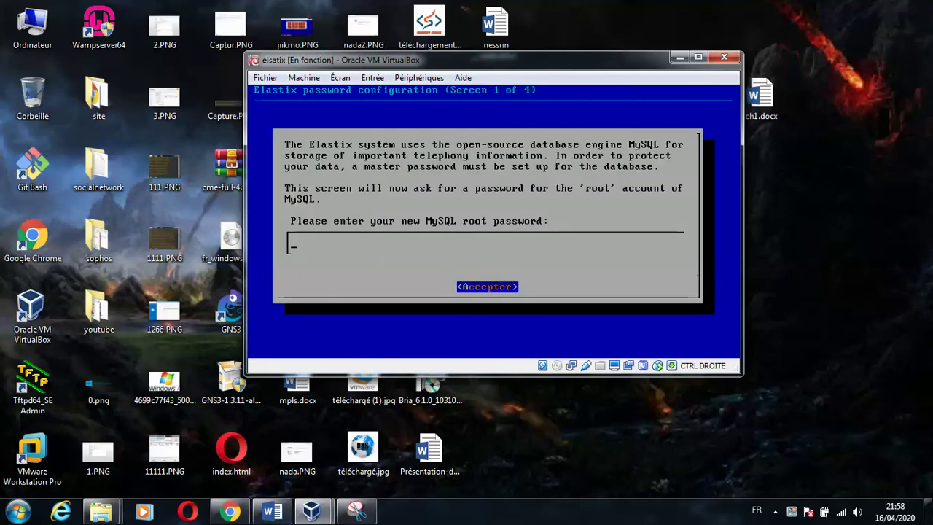
- Take a first capture of the VirtualBox window and enter the MySQL password in the VM
click(356, 511)
click(218, 46)
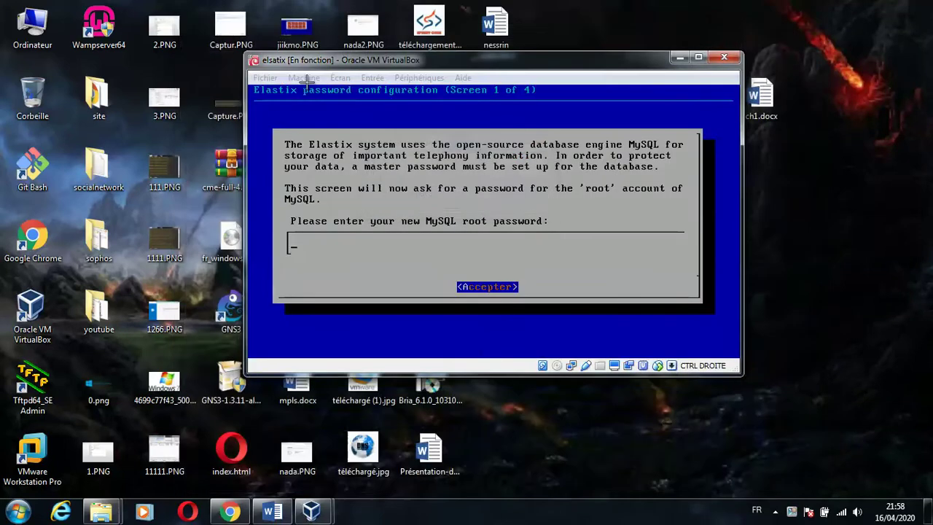
drag(243, 50, 753, 361)
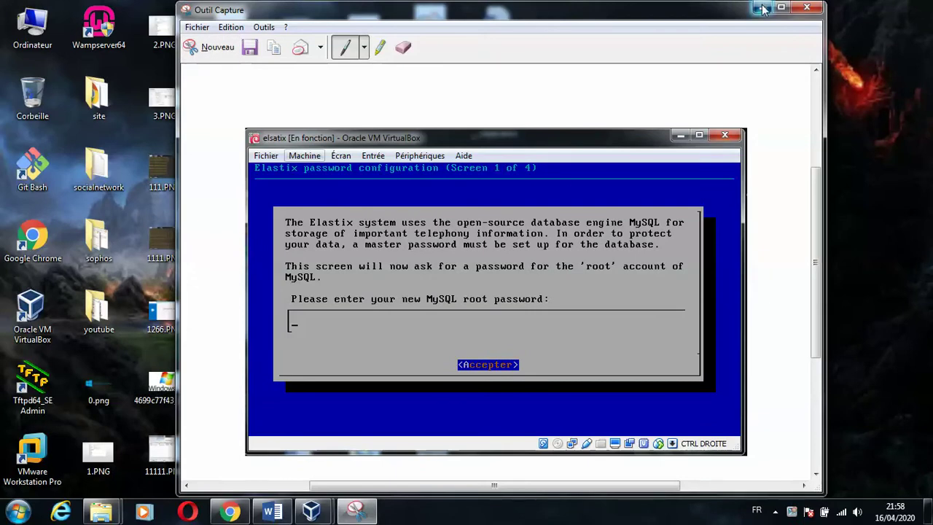
click(761, 8)
text(****)
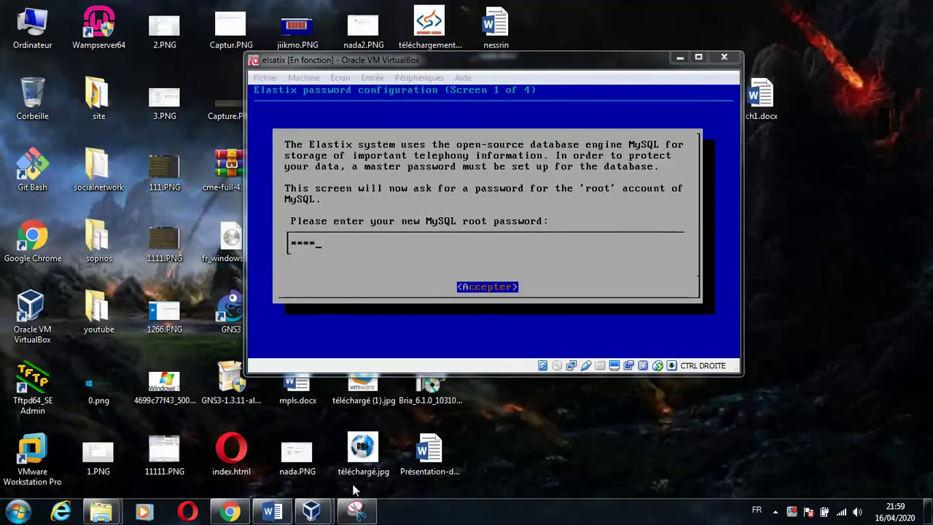
- Recapture the VirtualBox window showing the MySQL password screen and save it as 8
right_click(357, 510)
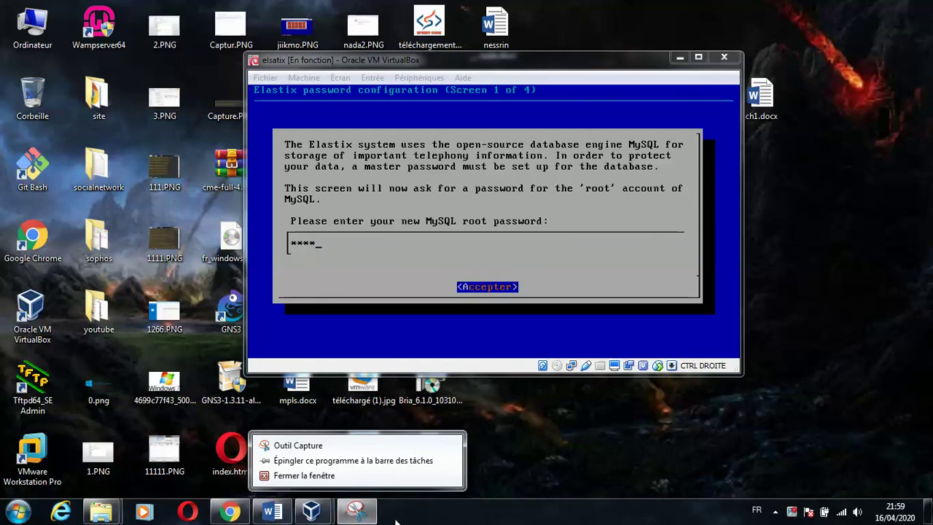
click(357, 510)
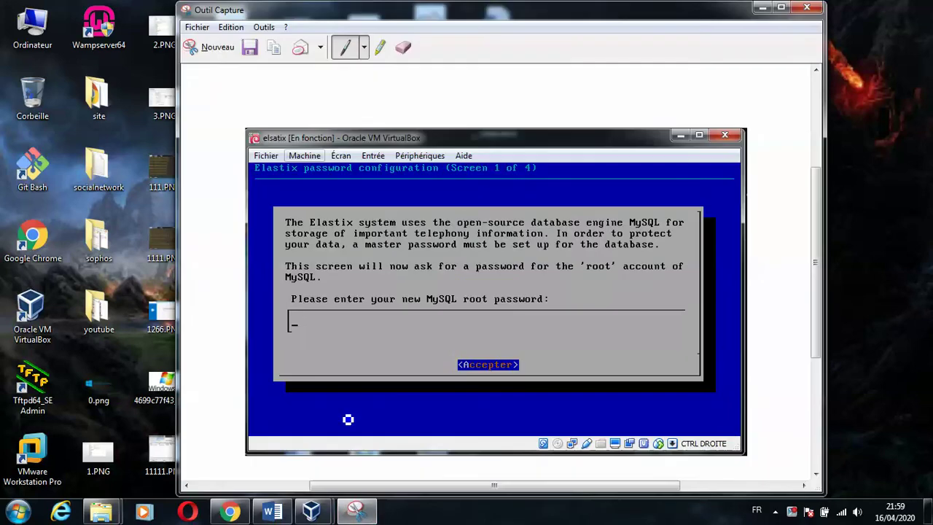
click(204, 54)
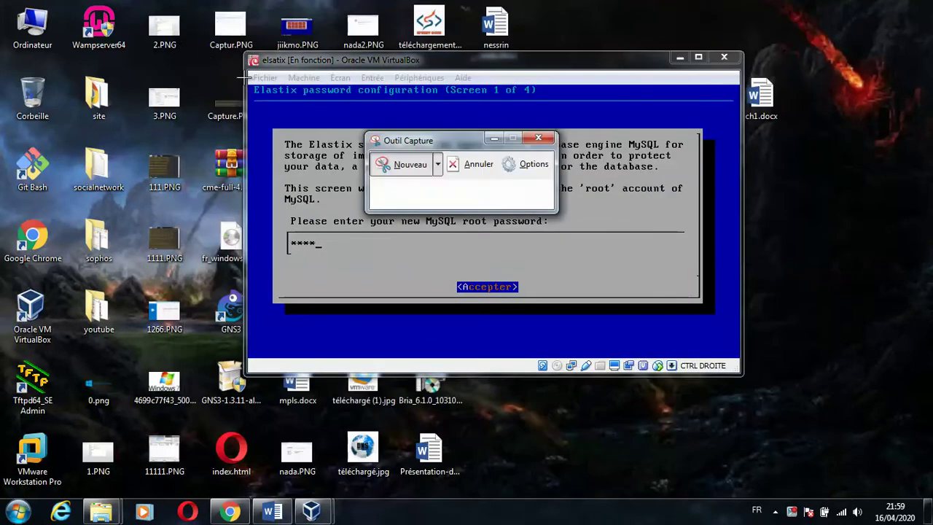
drag(245, 54, 745, 377)
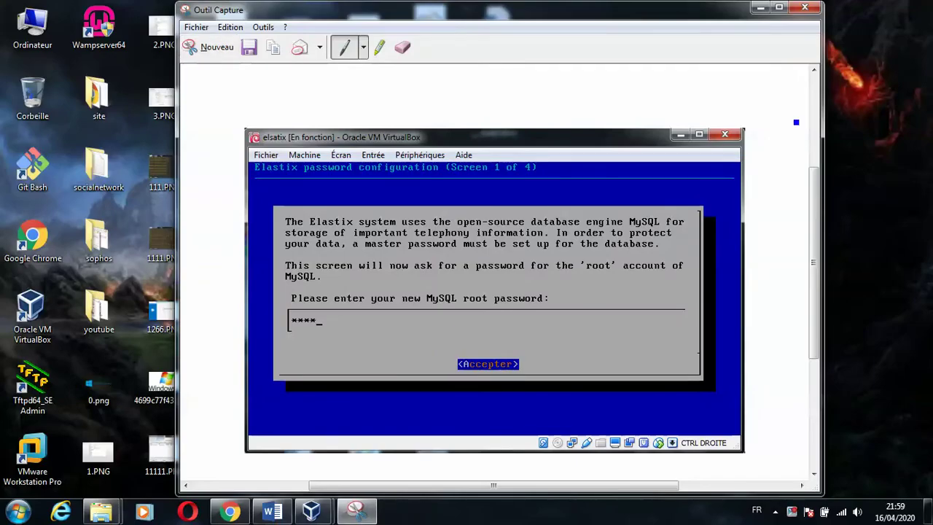
click(249, 48)
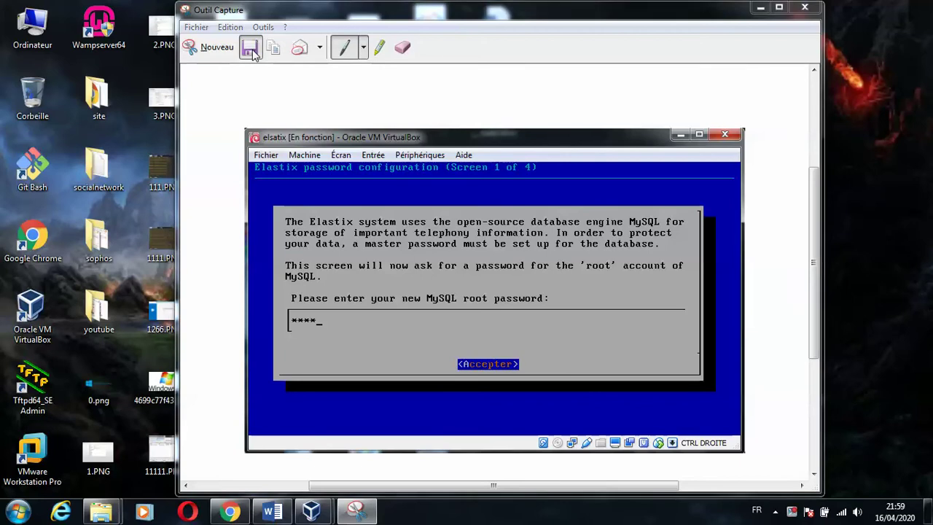
text(8)
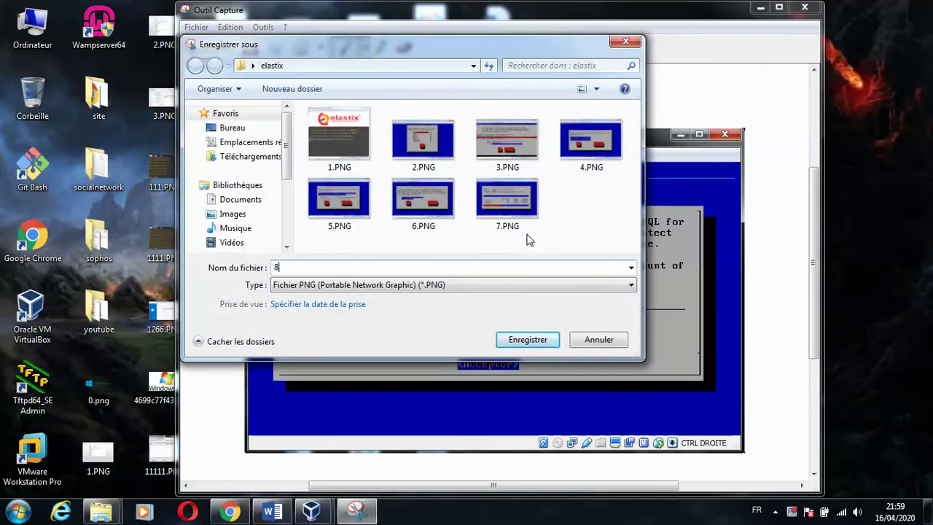
click(552, 347)
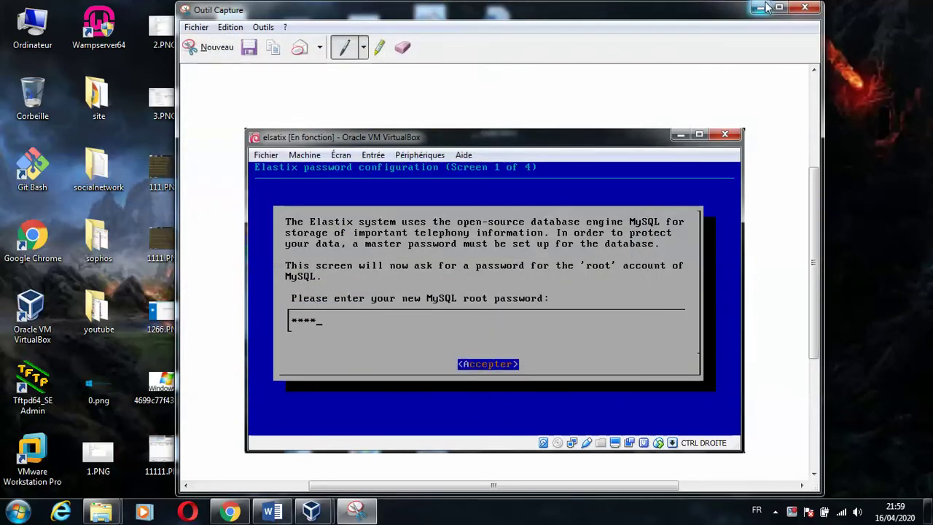
click(760, 8)
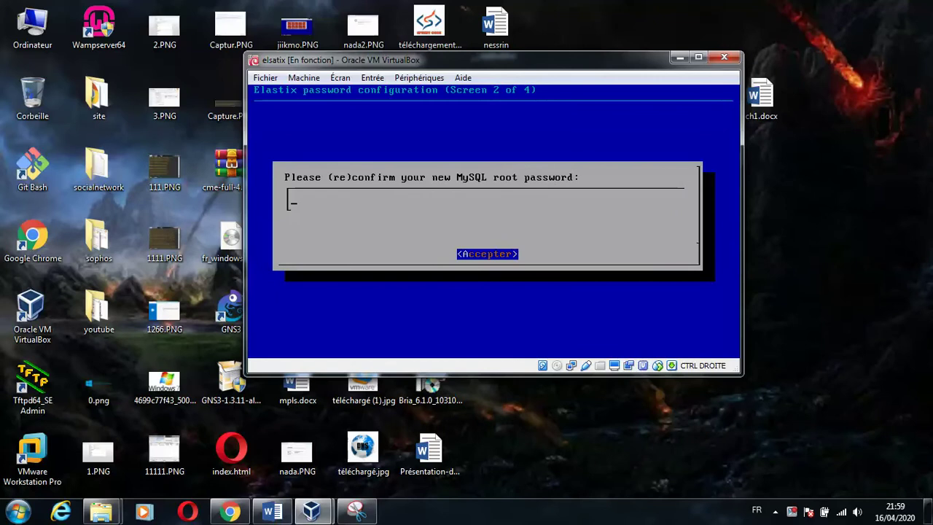
- Confirm the MySQL root password, then set and confirm the freePBX admin password
text(****)
key(Return)
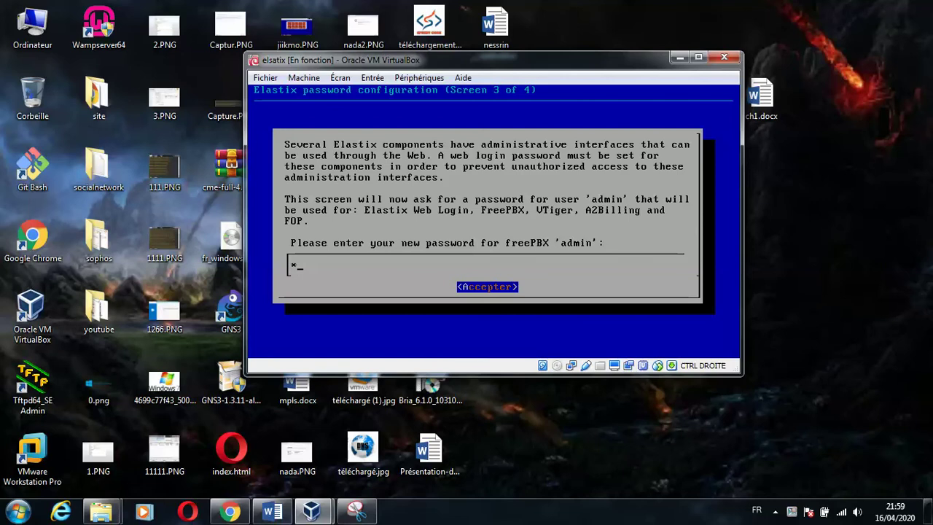
text(***)
key(Return)
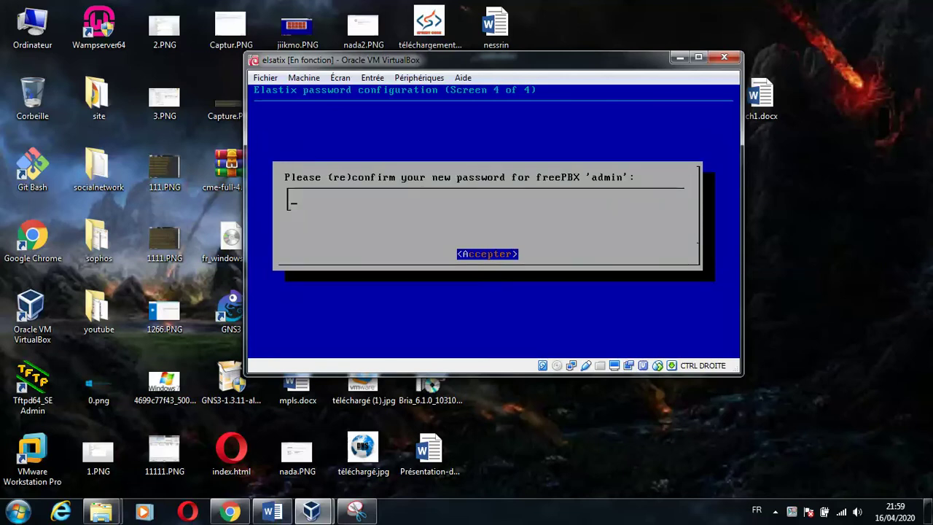
text(****)
key(Return)
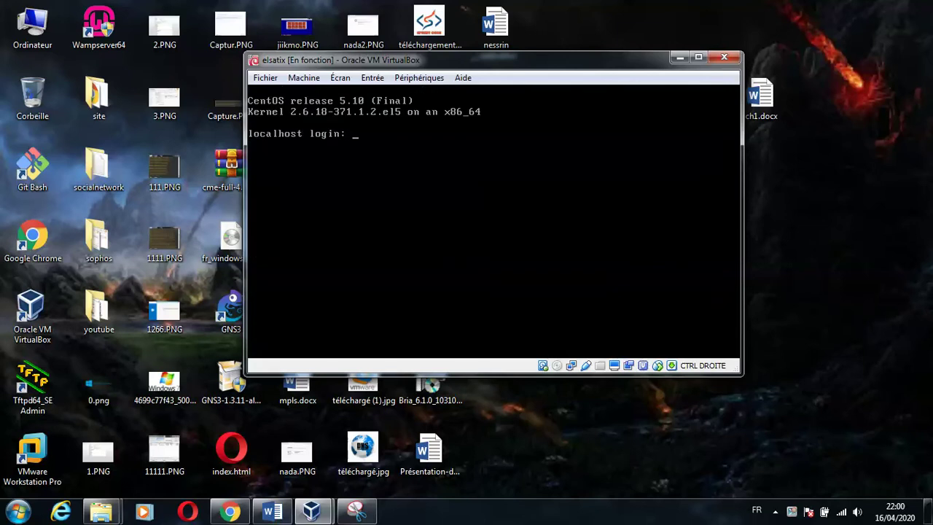
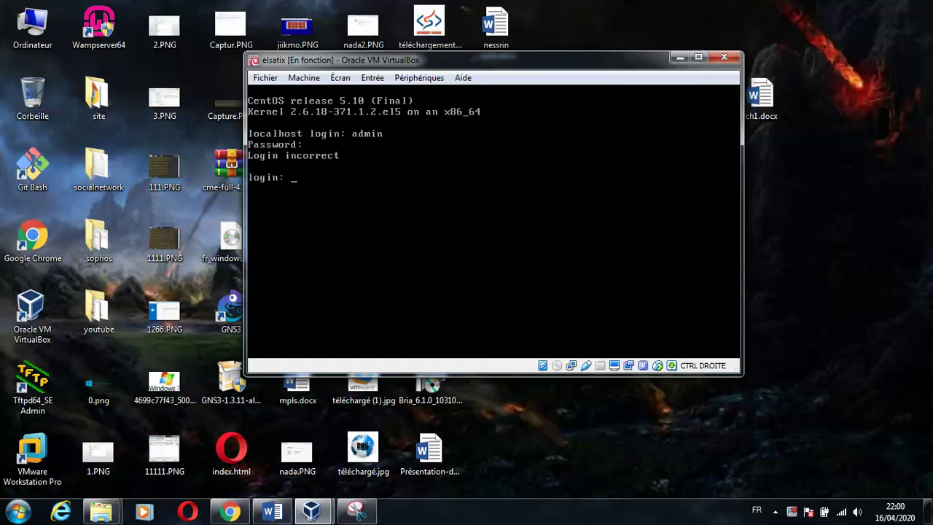
- Attempt to log in to the Elastix console as admin
key(Return)
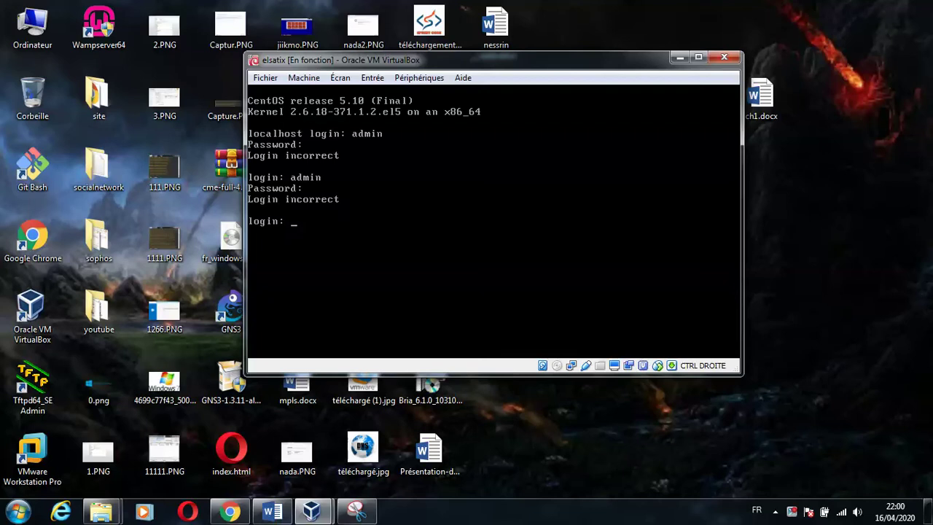
key(BackSpace)
- Log in as root and run ifconfig, showing eth0 at 192.168.1.10
text(root)
key(Return)
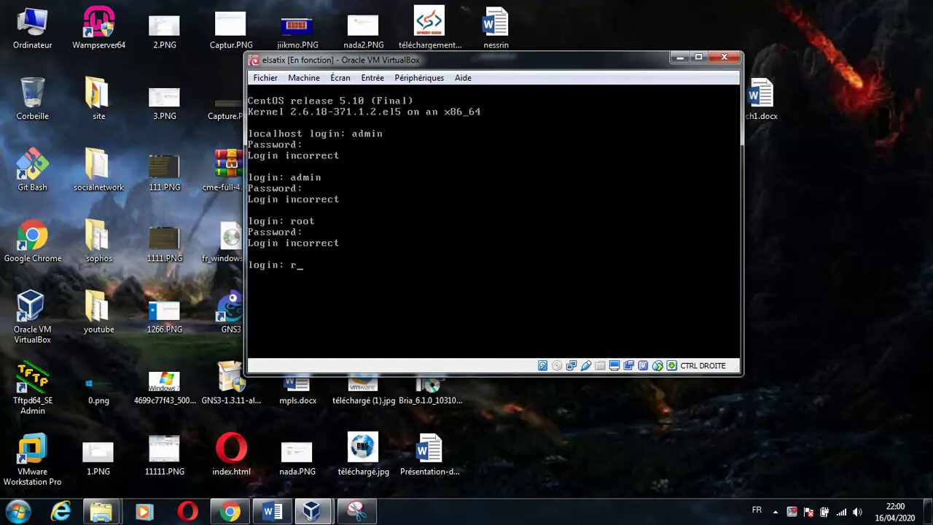
text(oot)
key(Return)
key(Return)
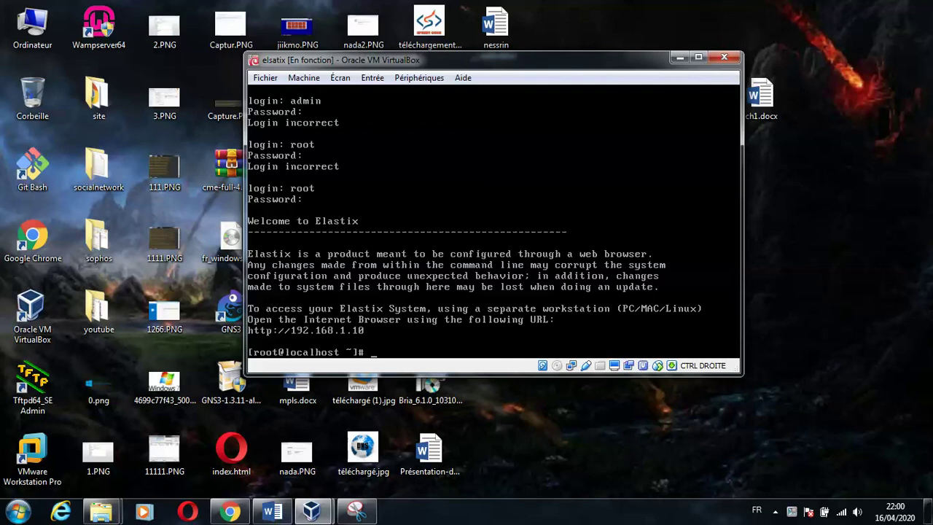
text(ifconfig)
key(Return)
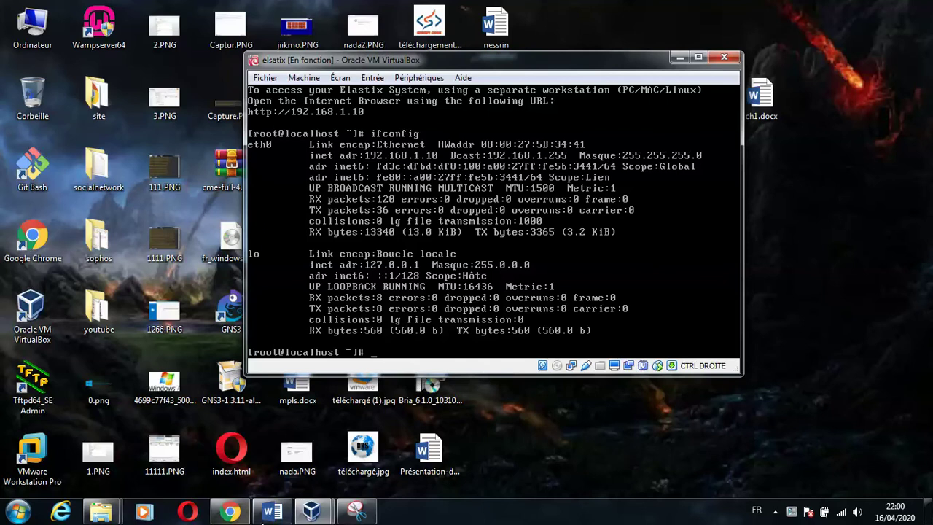
- Capture the VirtualBox window with the ifconfig output and save it as 9
click(356, 513)
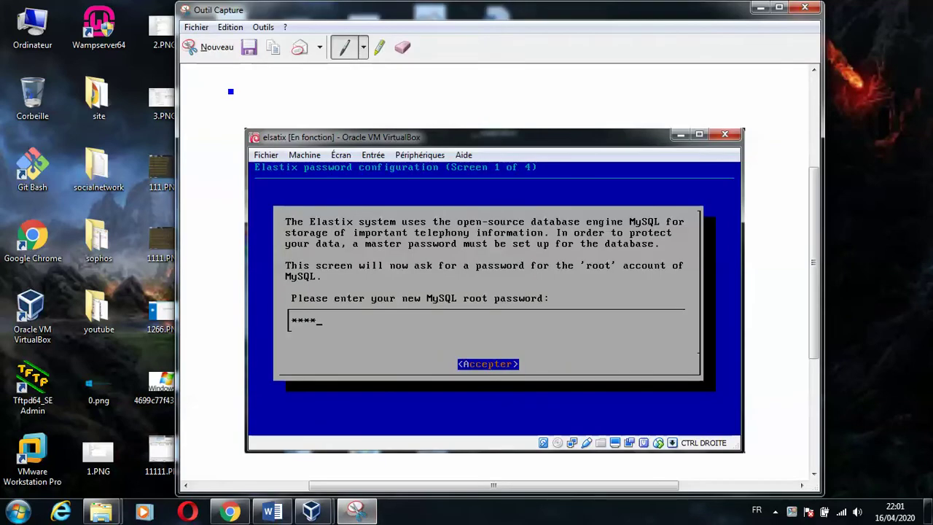
click(223, 52)
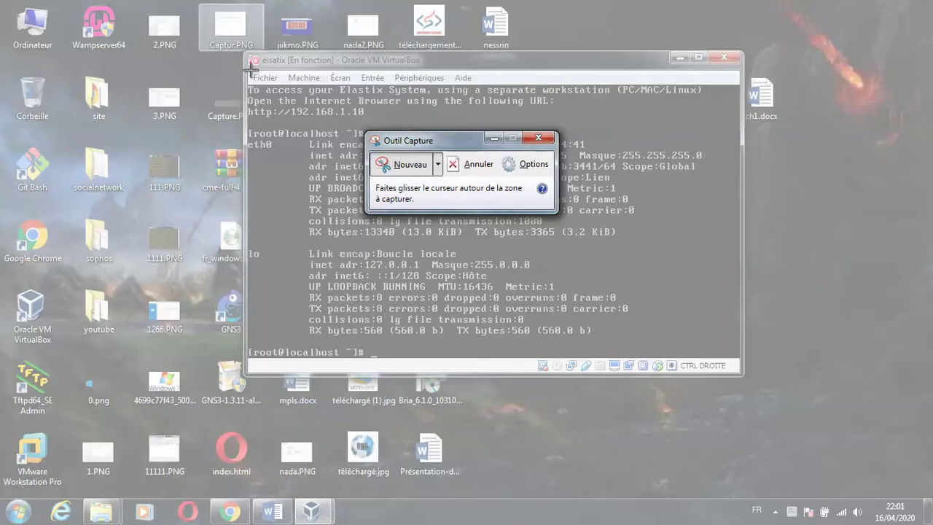
drag(241, 50, 744, 376)
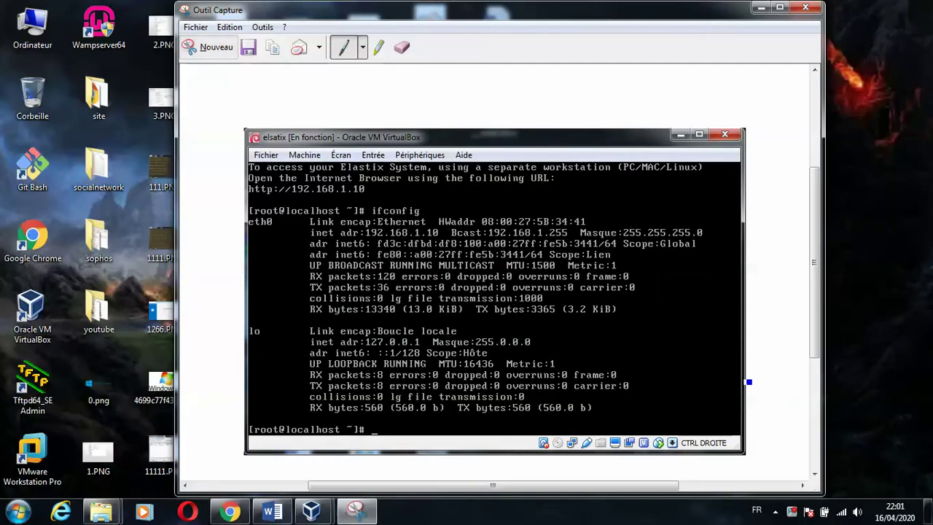
click(248, 47)
text(9)
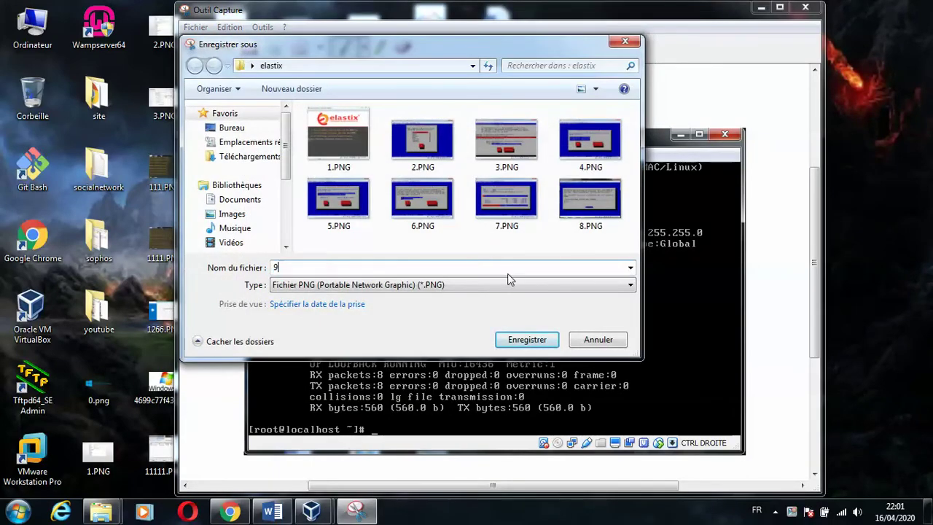
click(525, 337)
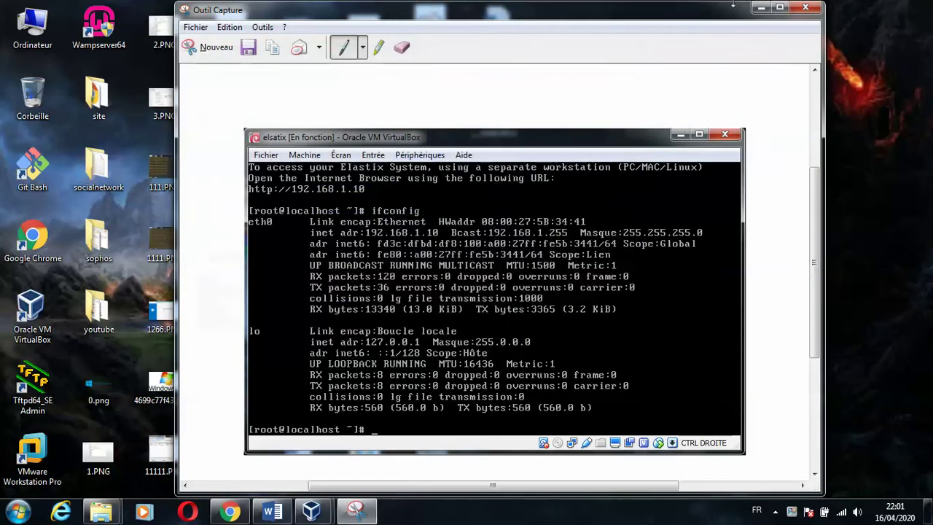
click(761, 8)
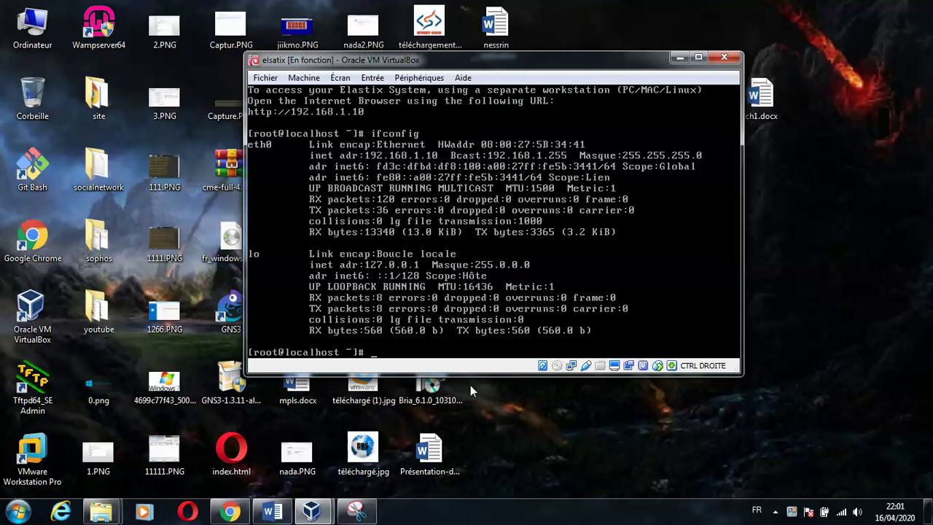
click(229, 511)
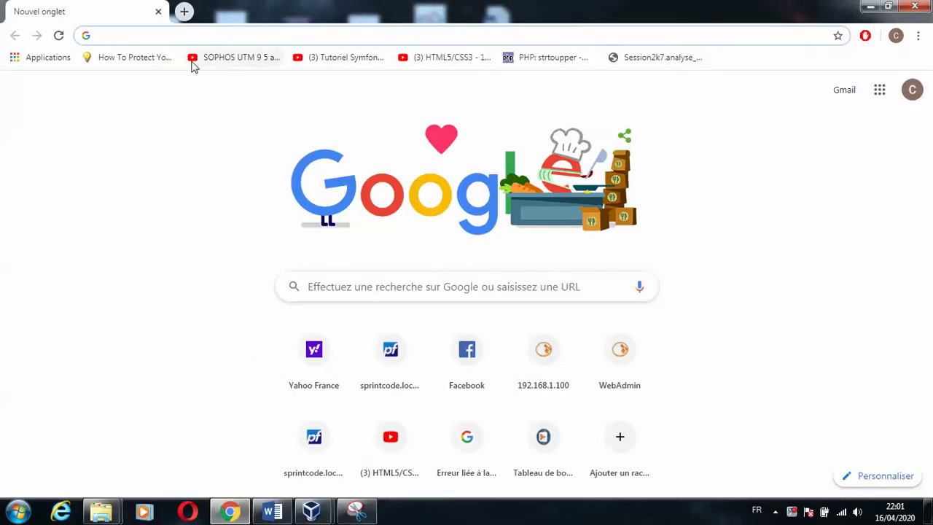
- Load 192.168.1.10 in Chrome, which stops at a certificate warning
text(192.1)
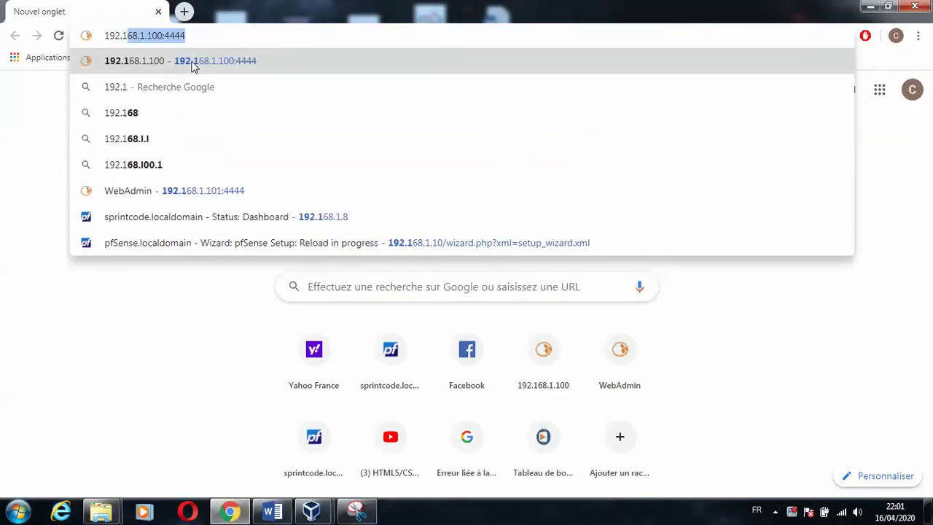
text(68.1.10)
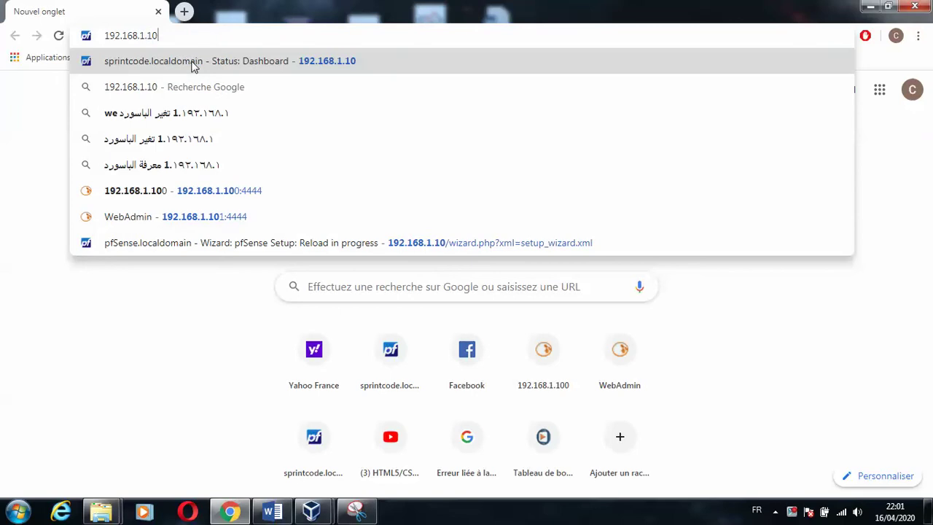
key(Return)
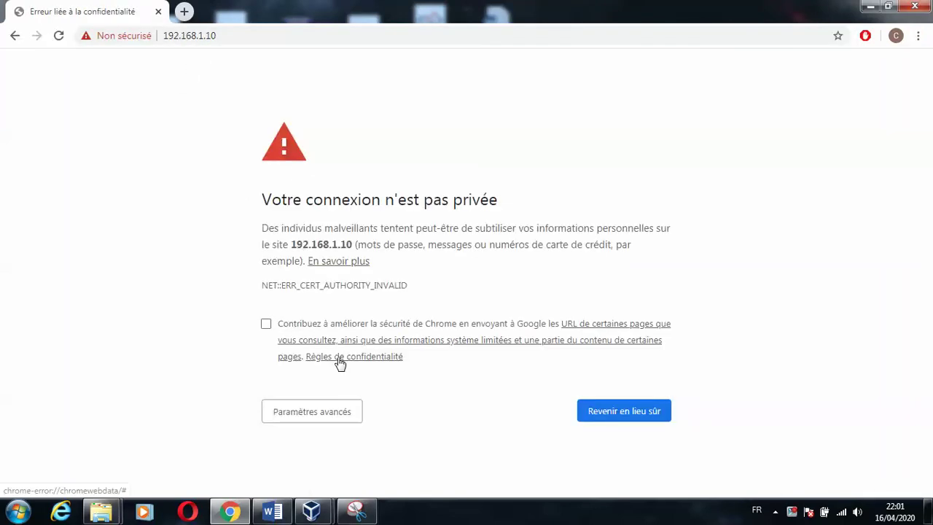
click(357, 512)
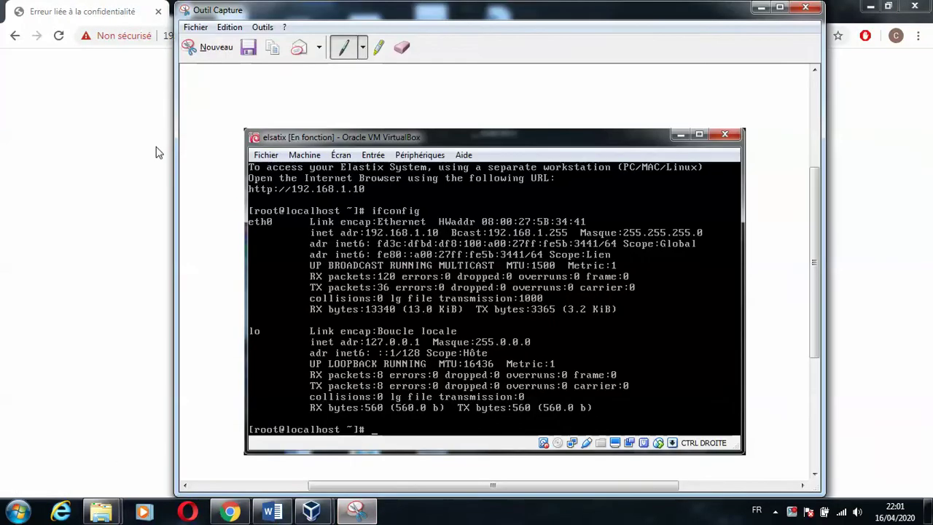
- Capture the full screen with the 'Votre connexion n'est pas privée' warning and save it as 10
click(195, 46)
drag(2, 3, 929, 498)
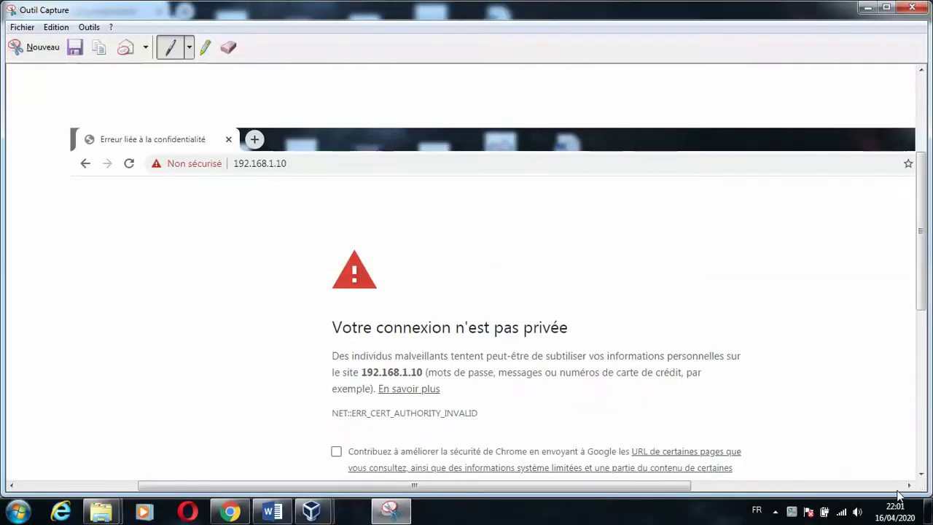
click(76, 48)
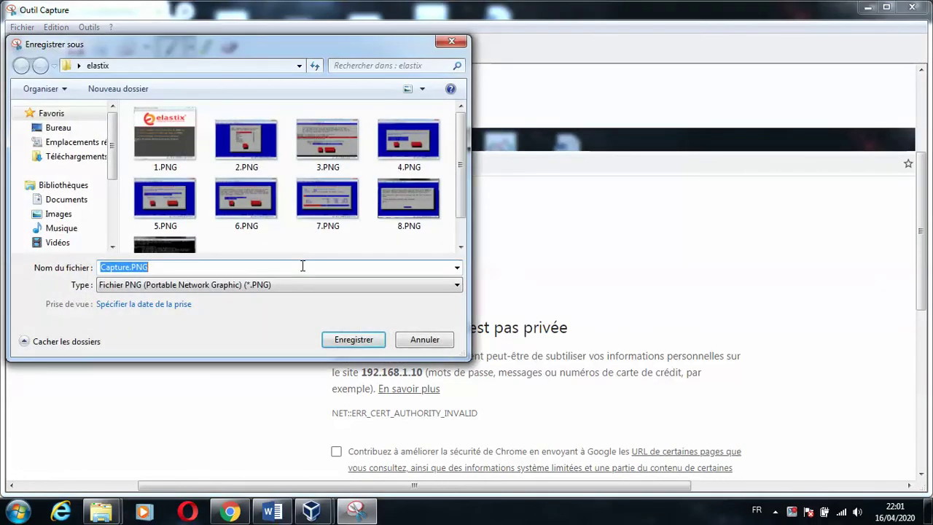
text(10)
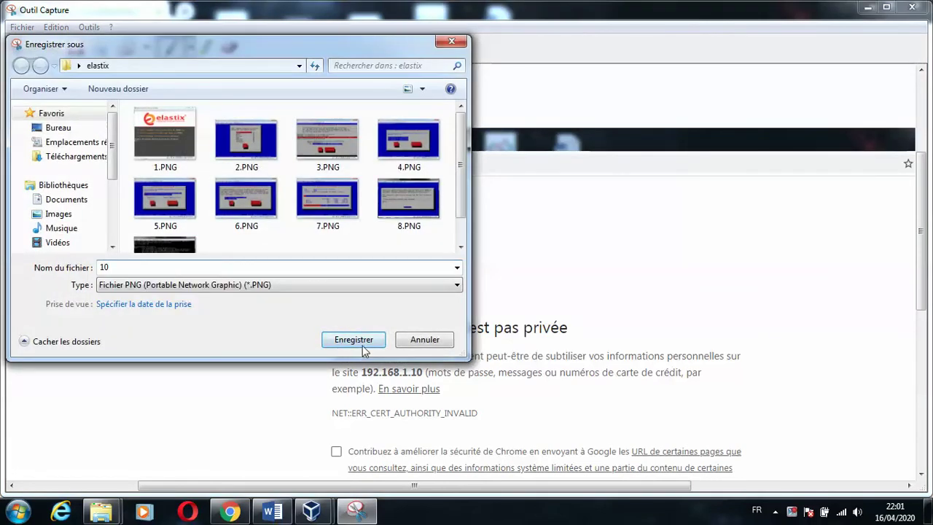
click(355, 341)
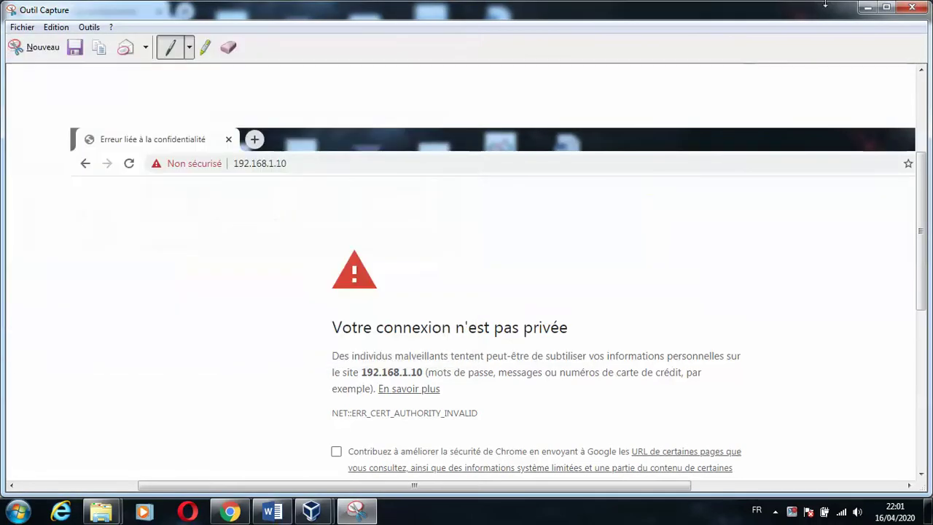
click(867, 7)
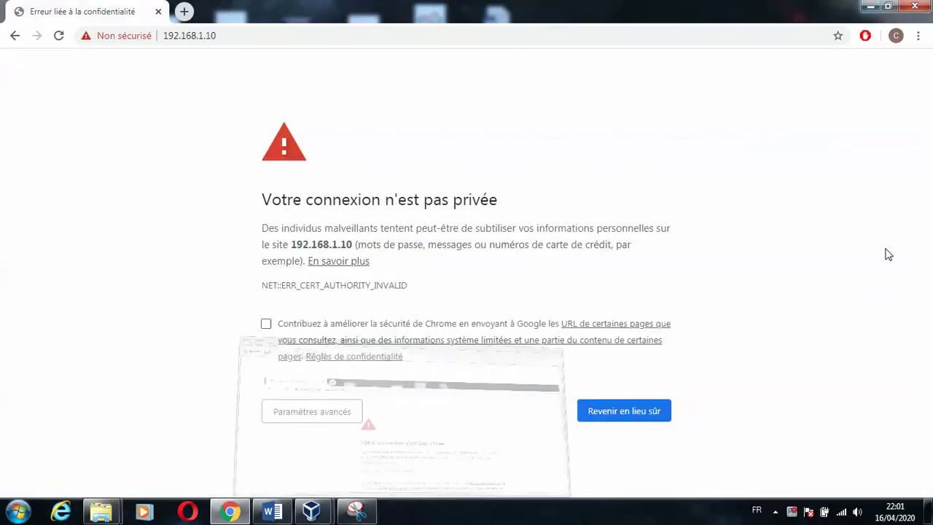
- Bypass the certificate warning via Paramètres avancés and continue to 192.168.1.10
click(329, 417)
scroll(906, 456, down, 2)
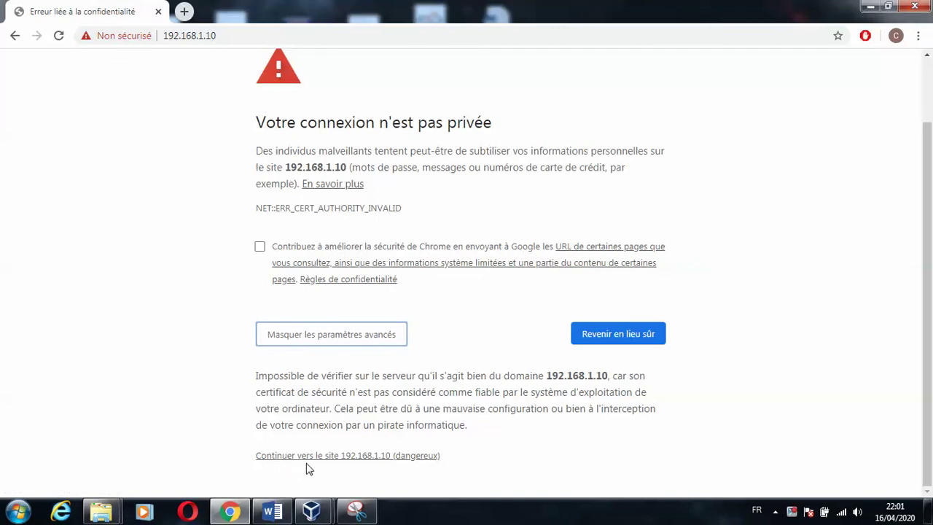
click(406, 458)
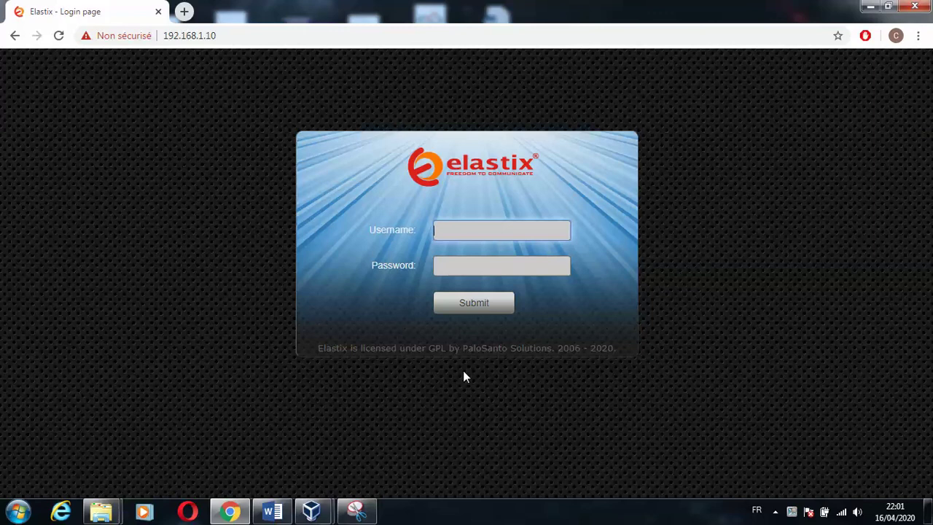
click(355, 510)
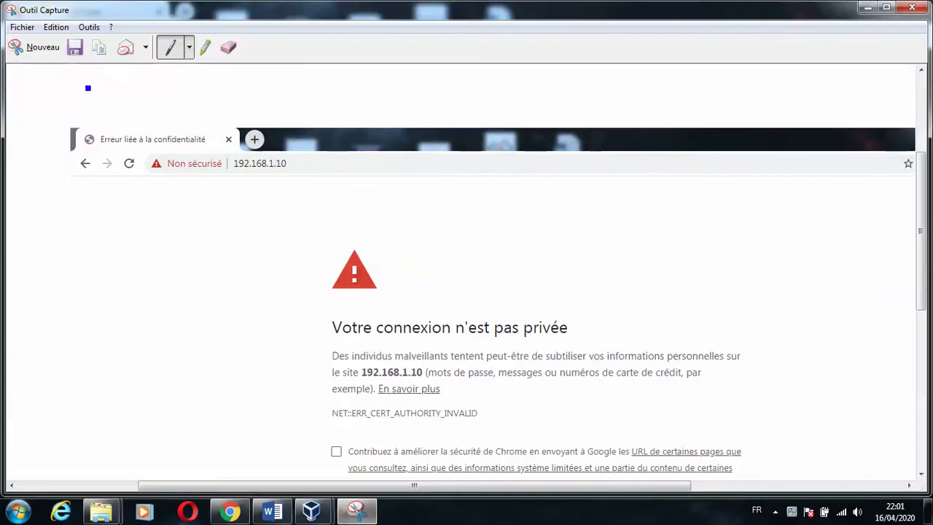
- Capture the full screen showing the Elastix login page and save it as 11
click(33, 48)
drag(0, 0, 928, 498)
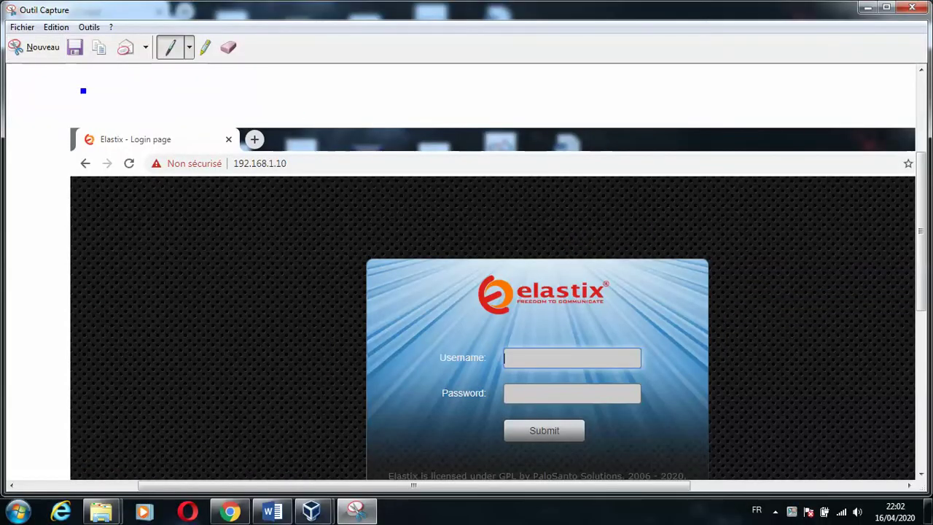
click(75, 47)
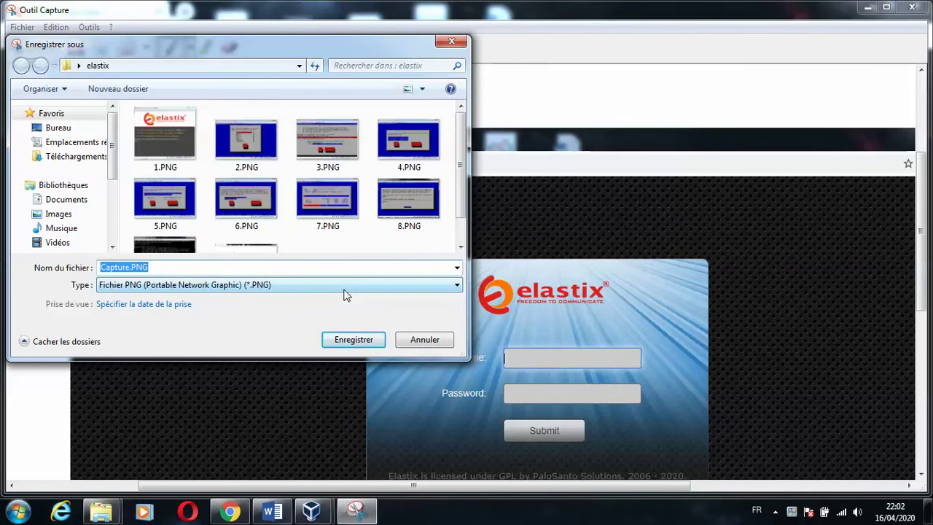
text(11)
click(354, 340)
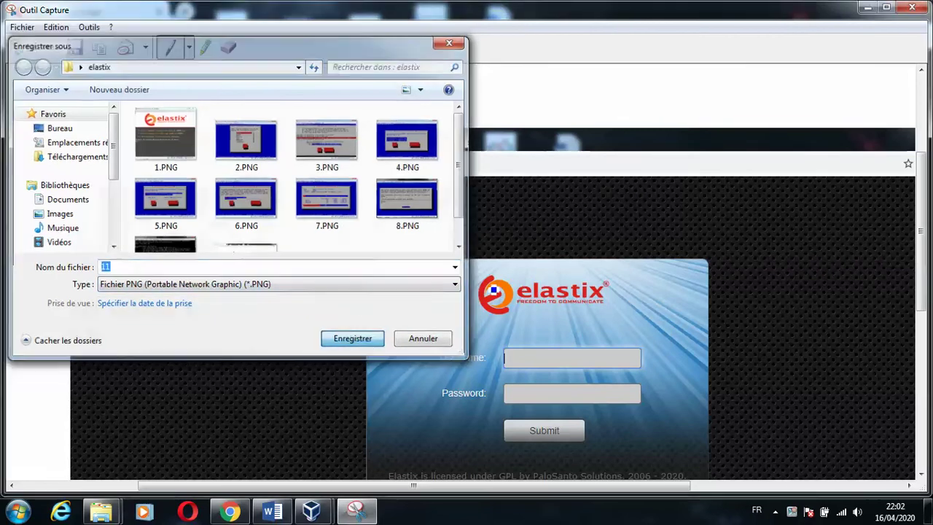
click(868, 8)
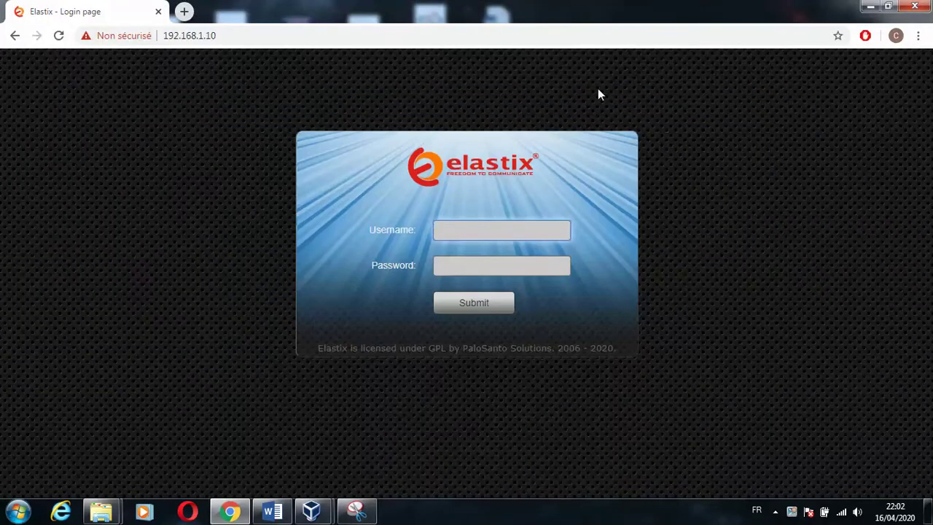
- Sign in to the Elastix web interface as admin with the account password
text(admin)
key(Tab)
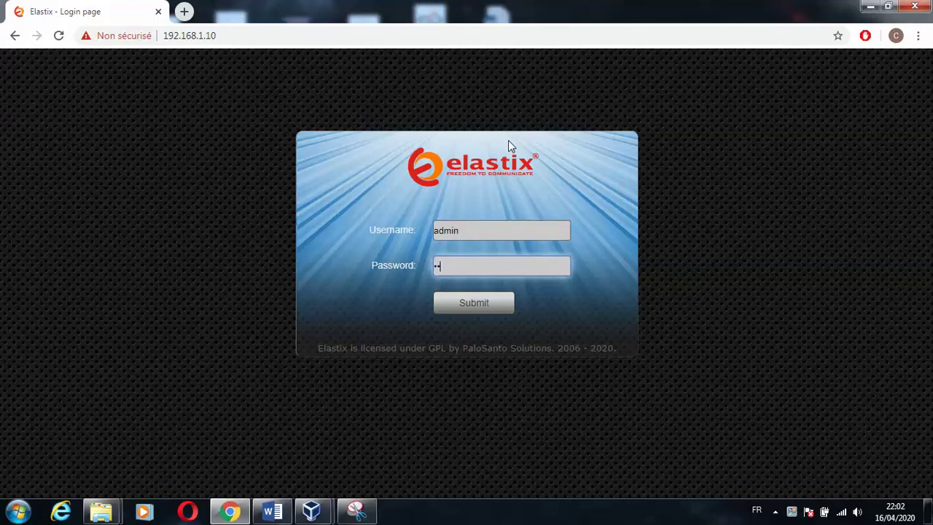
key(Return)
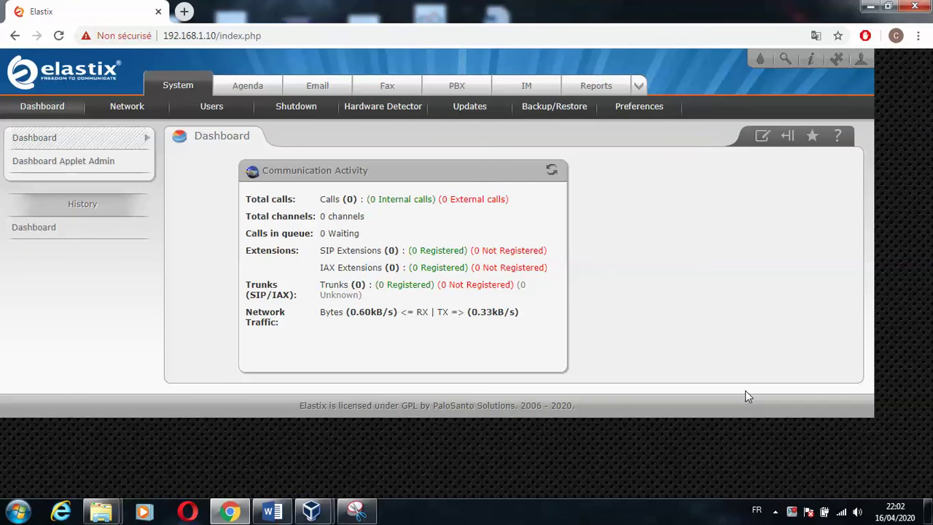
- Select all applets in Dashboard Applet Admin, save, and return to the Dashboard
click(83, 162)
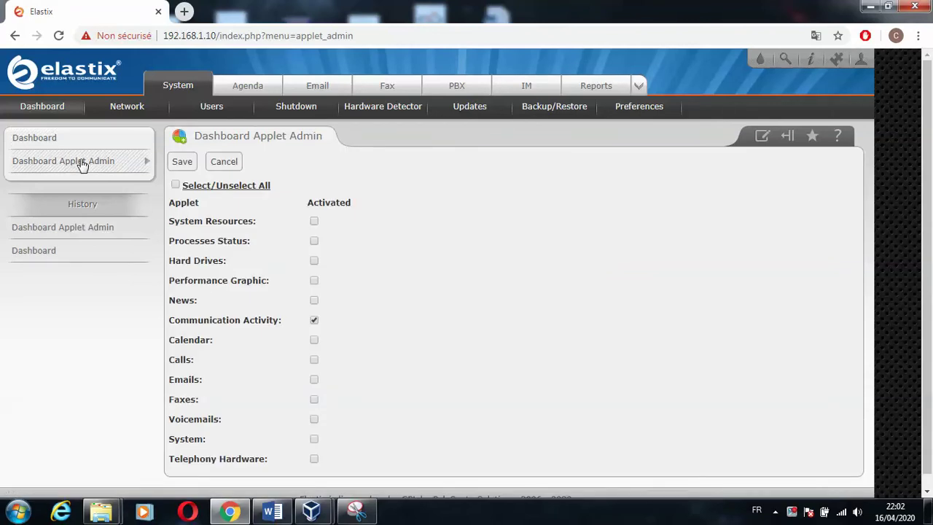
click(175, 187)
click(186, 166)
click(186, 165)
click(46, 142)
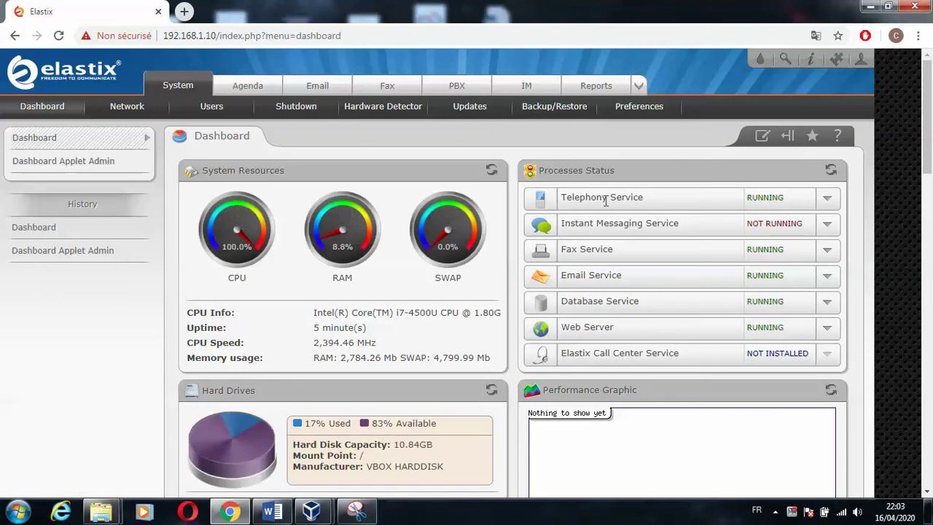
drag(929, 172, 929, 470)
scroll(614, 141, up, 15)
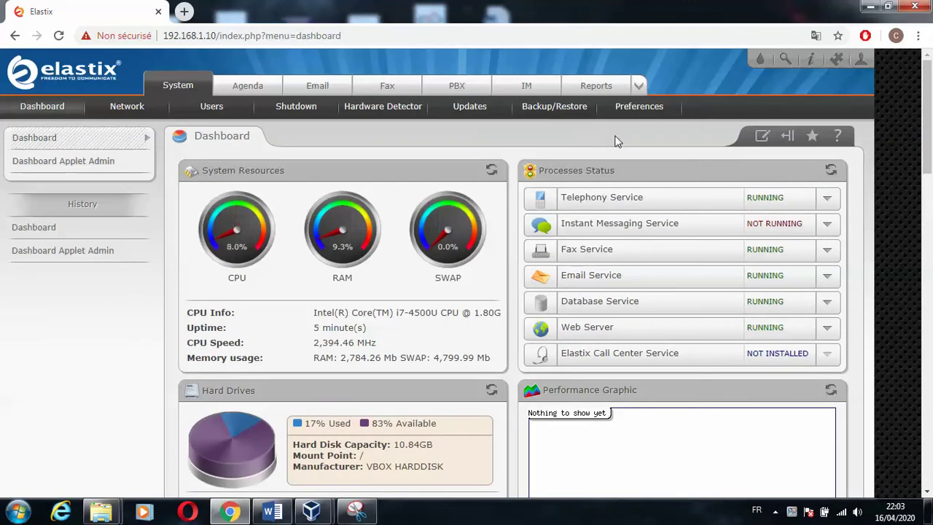
- Snip the whole screen showing the Elastix Dashboard and save it as 12 in the elastix folder
click(356, 510)
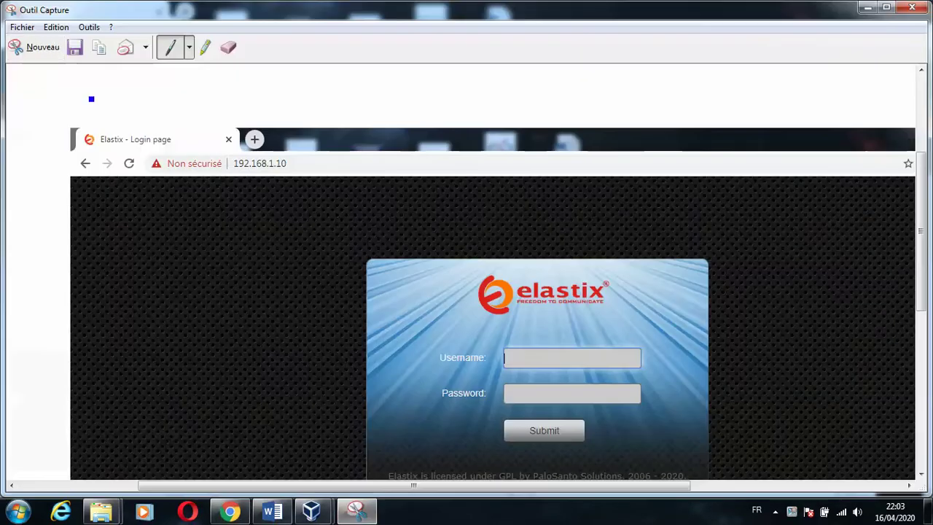
click(31, 53)
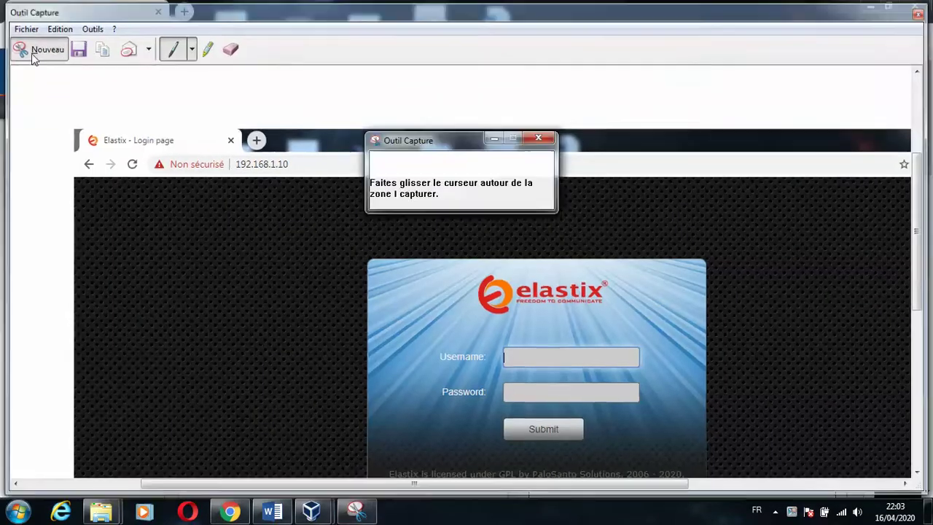
drag(0, 0, 932, 524)
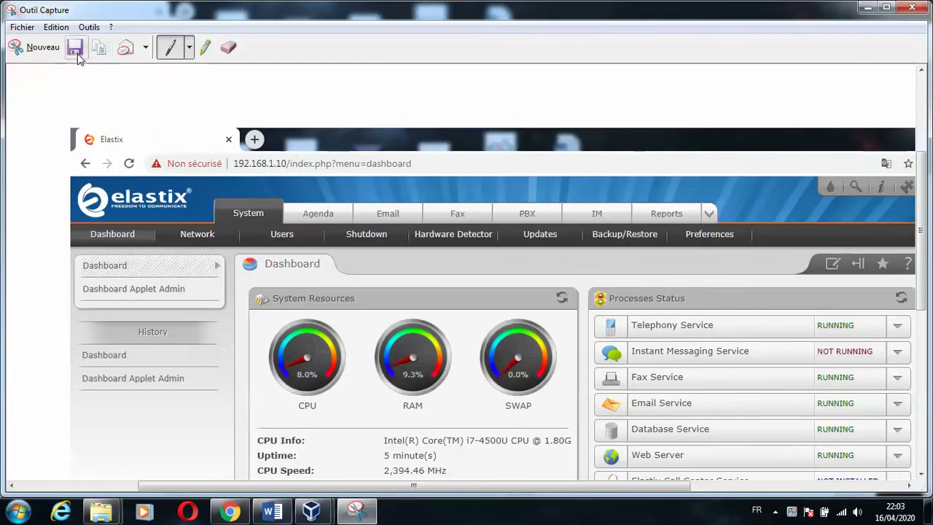
click(74, 47)
drag(459, 204, 461, 251)
text(12)
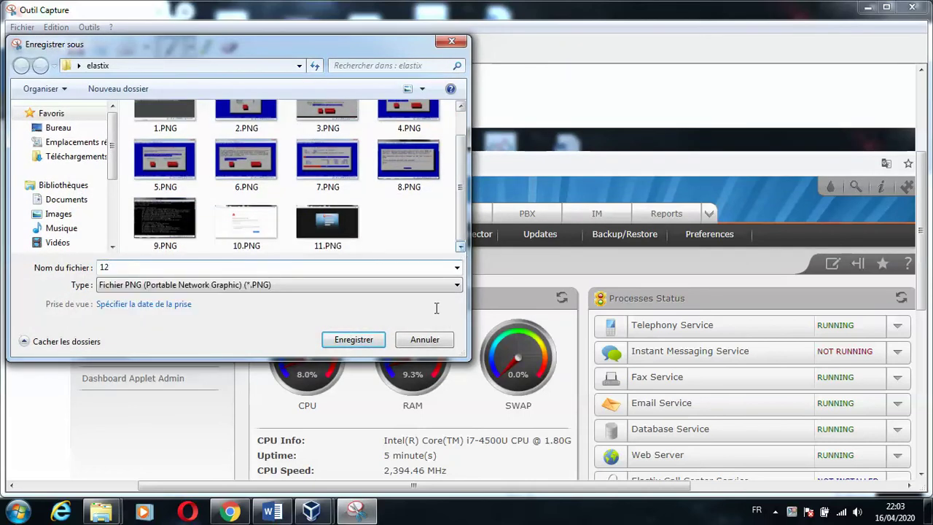
click(371, 340)
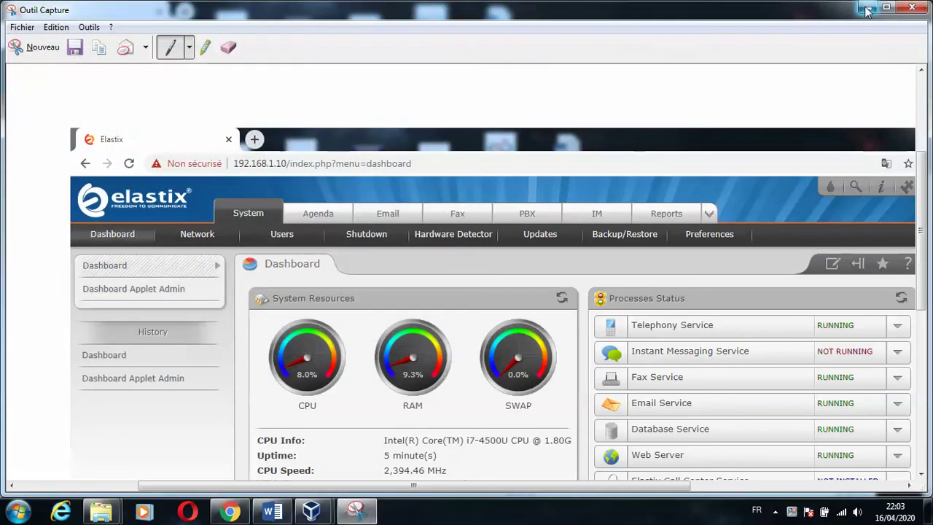
click(867, 8)
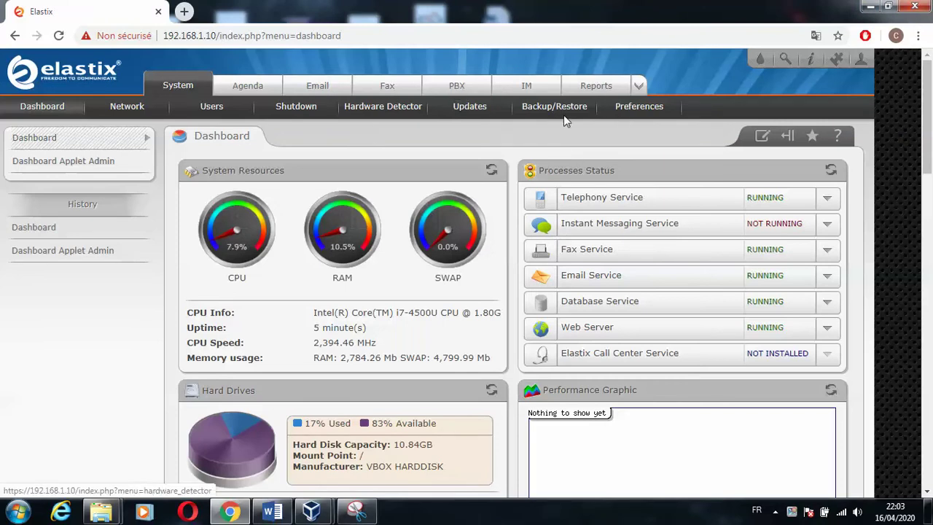
- Under PBX Extensions, submit Generic SIP Device to open the Add SIP Extension form
click(456, 89)
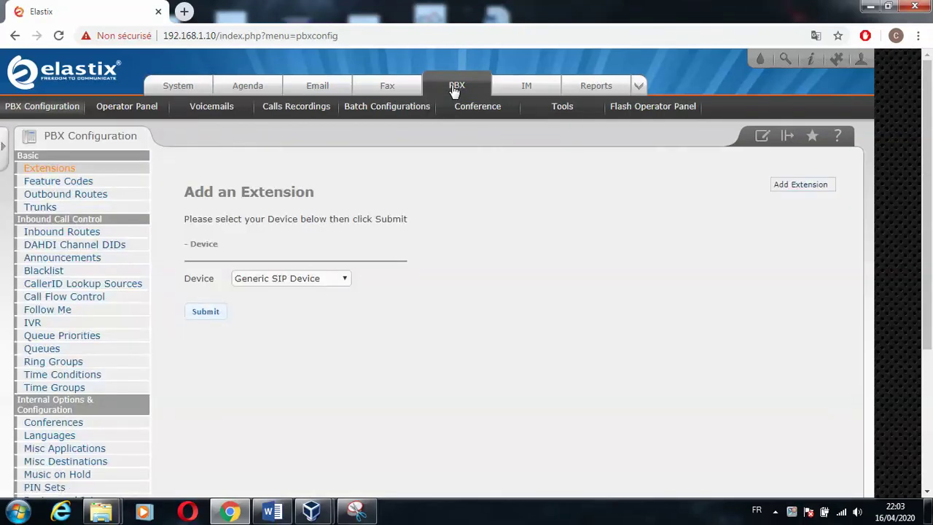
click(324, 282)
click(325, 281)
click(214, 318)
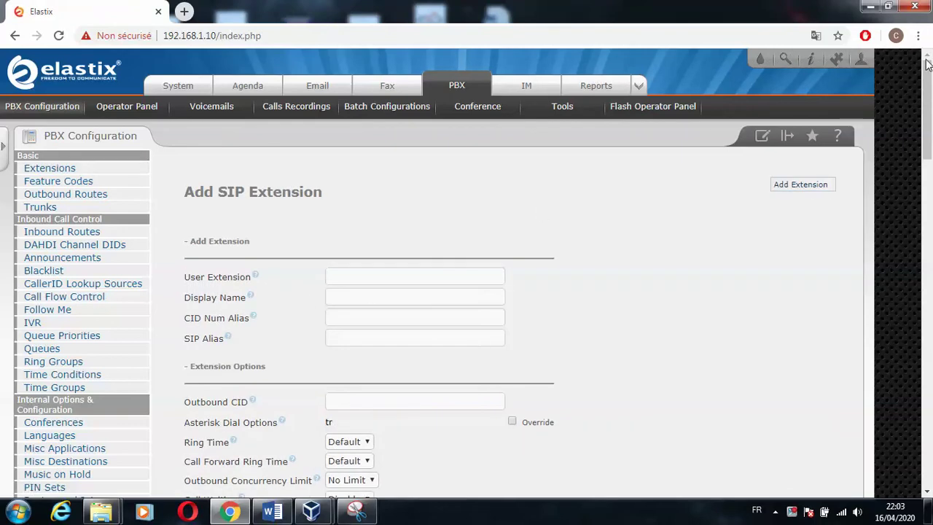
- Enter User Extension 1000 and the user's name as the SIP Alias
drag(929, 85, 931, 44)
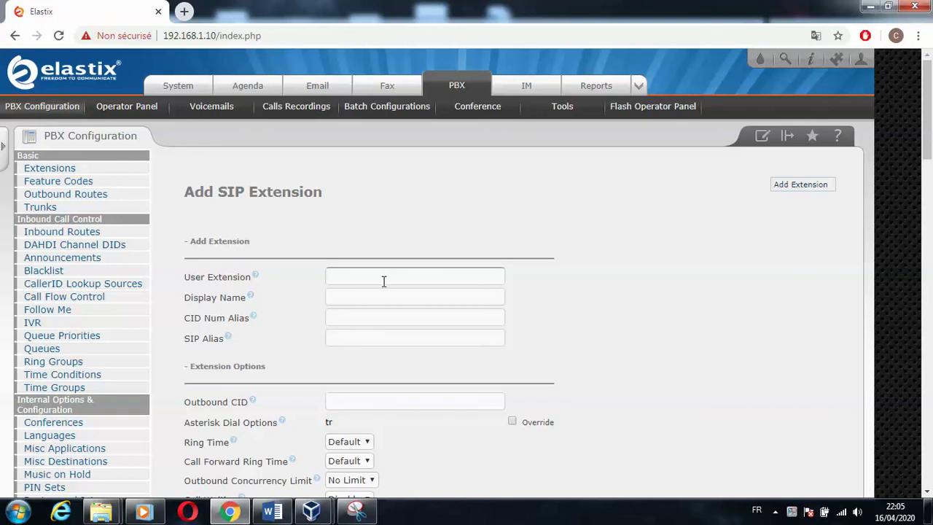
click(384, 279)
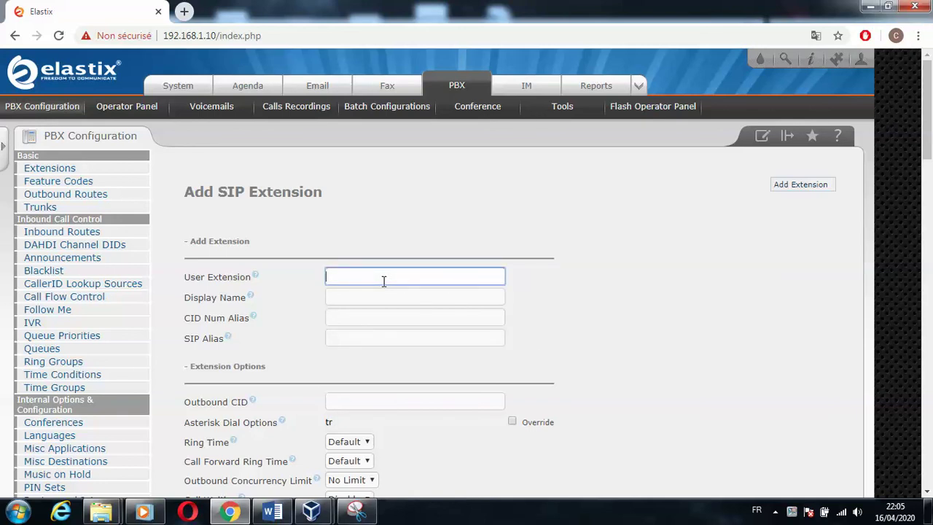
text(1000)
key(Tab)
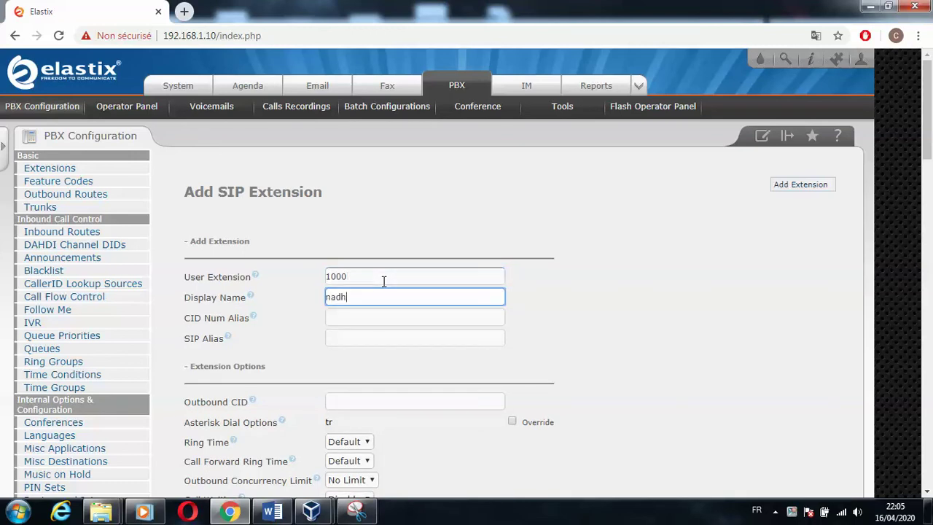
click(379, 338)
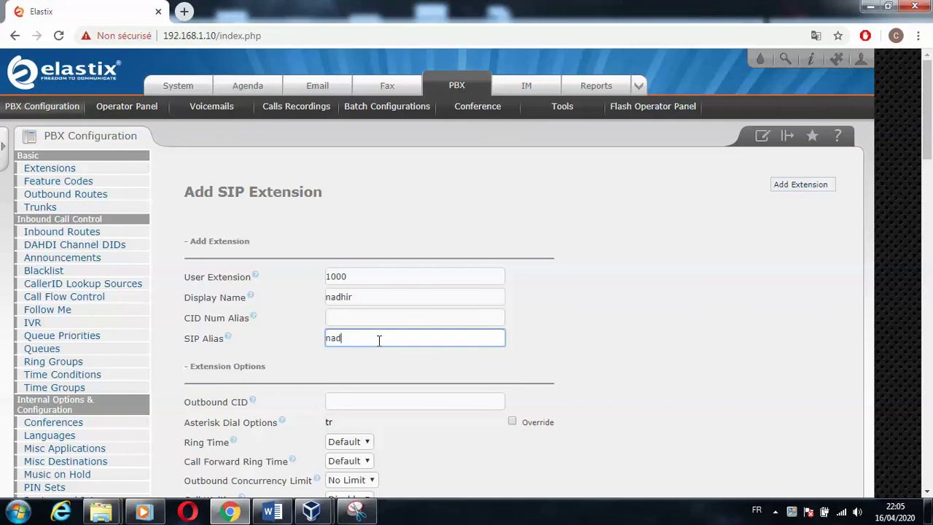
text(nadhir)
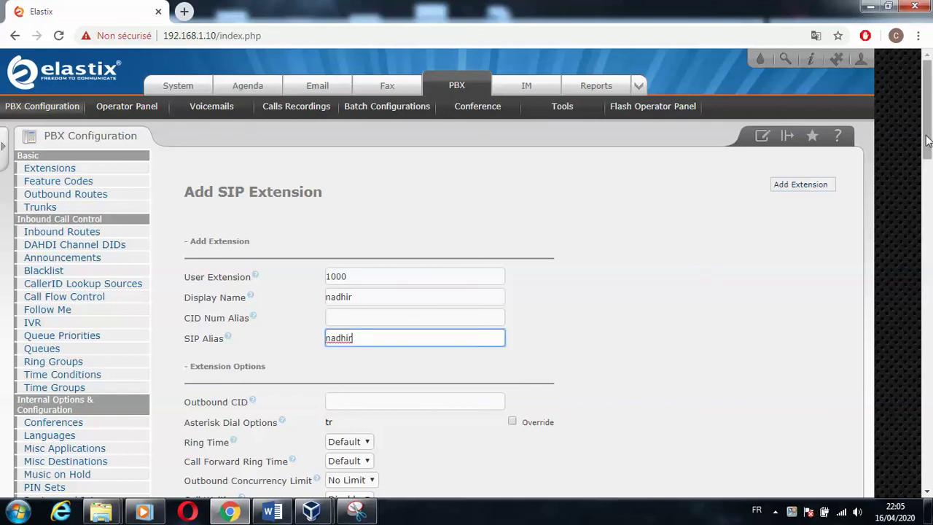
- Select and delete the generated secret under Device Options
drag(928, 142, 929, 248)
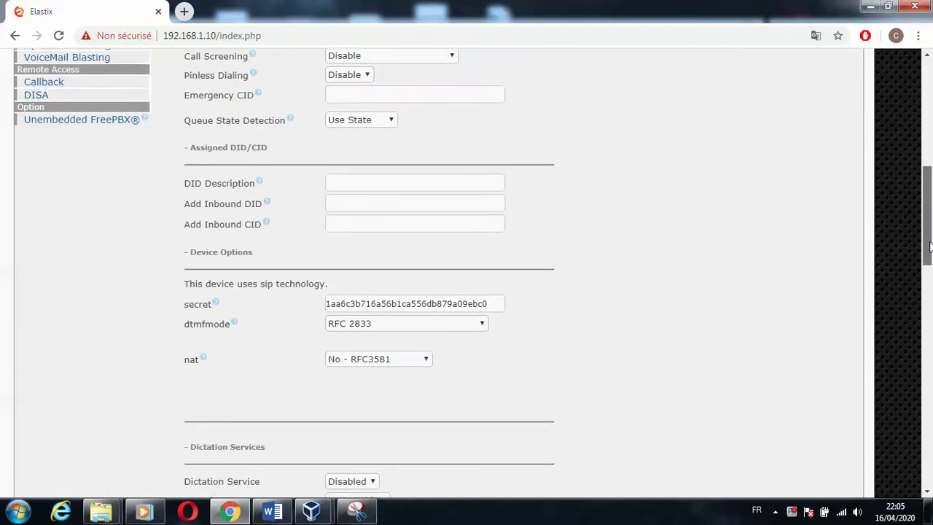
double_click(487, 303)
key(BackSpace)
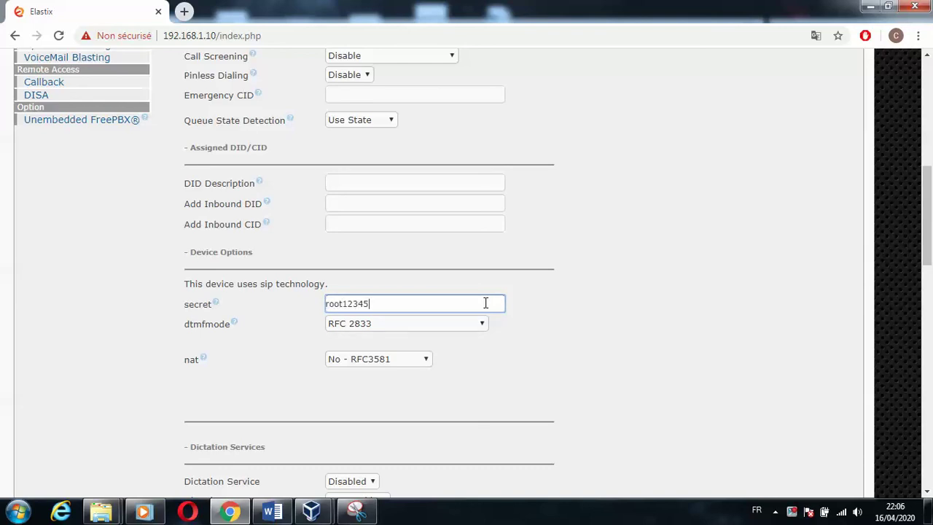
drag(926, 226, 928, 149)
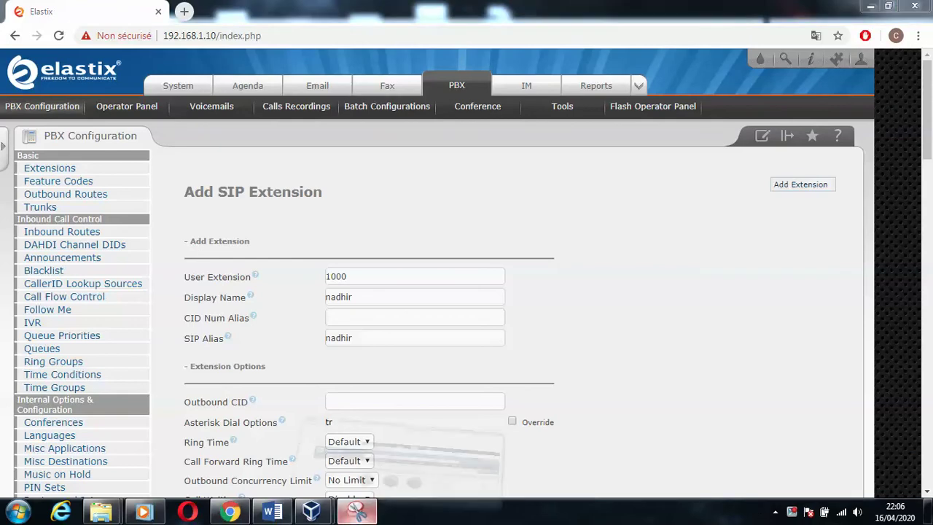
- Snip the filled-in extension 1000 form and save it as 13 in the elastix folder
click(356, 511)
click(33, 47)
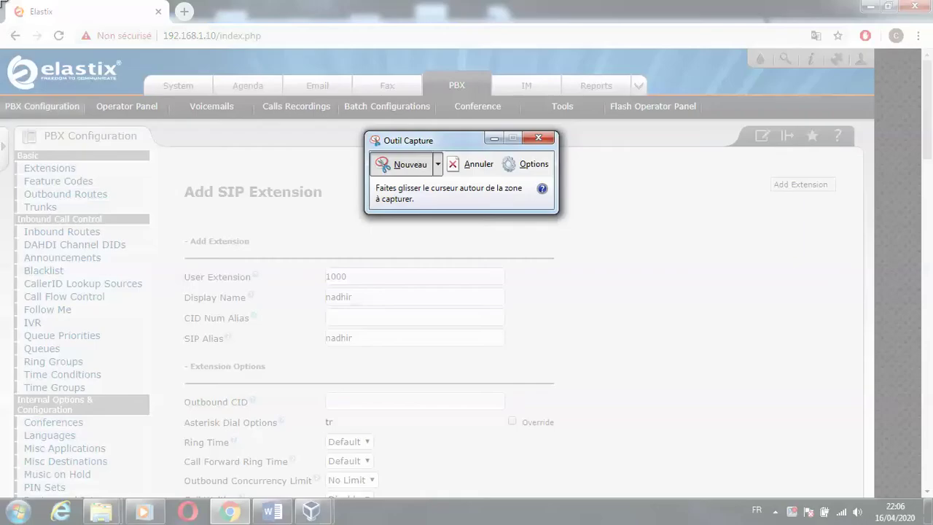
drag(0, 1, 932, 504)
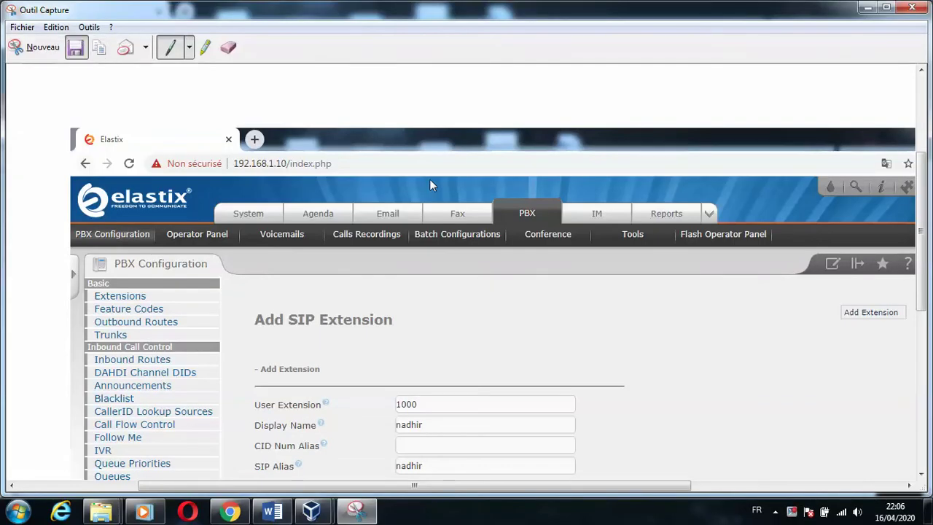
click(75, 47)
scroll(462, 232, down, 2)
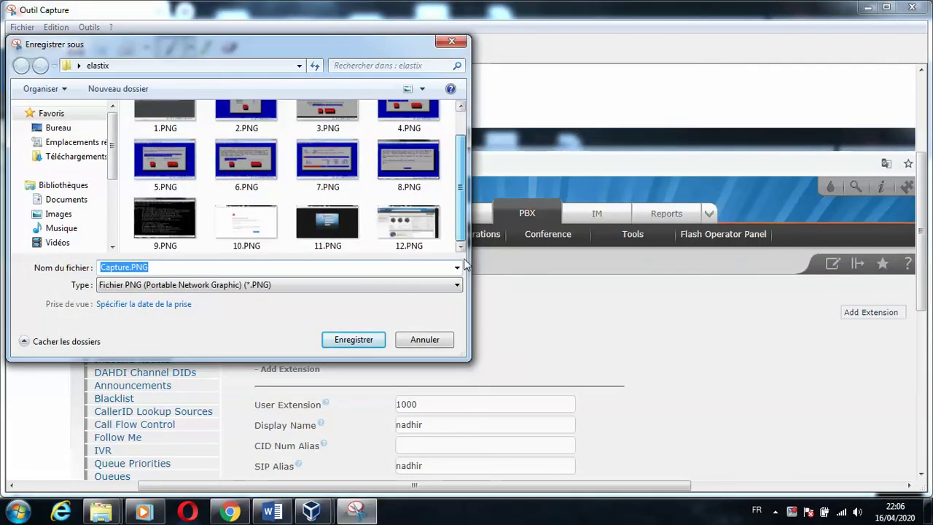
text(13)
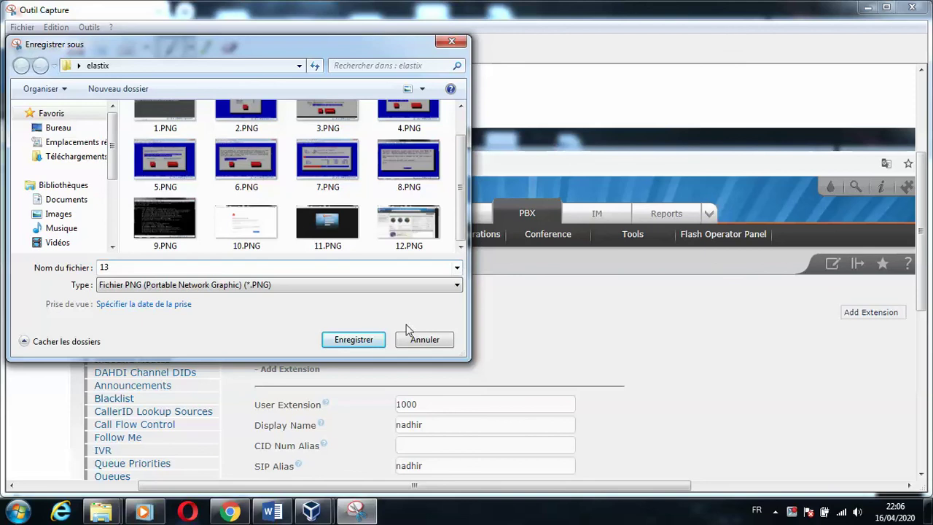
click(383, 342)
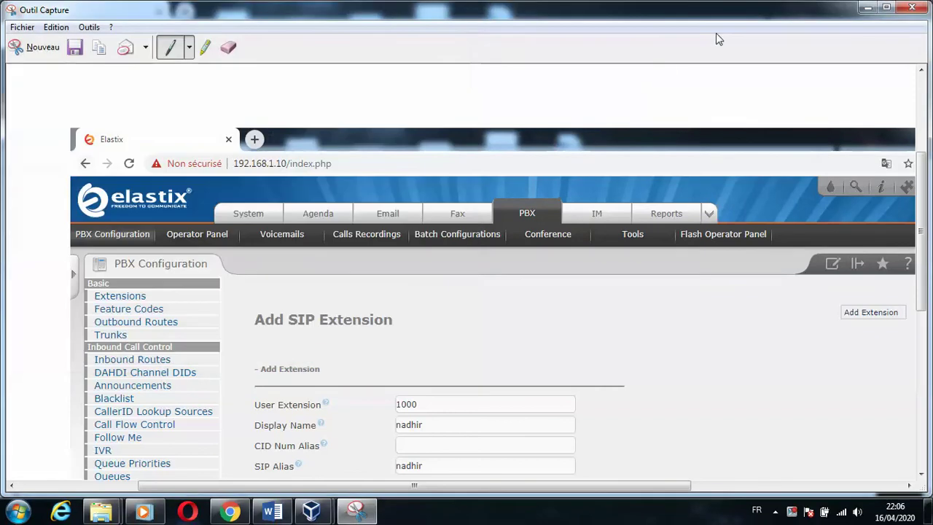
- Minimize Snipping Tool and Chrome, bring up the elsatix VM, then return to Chrome's extension form
click(868, 8)
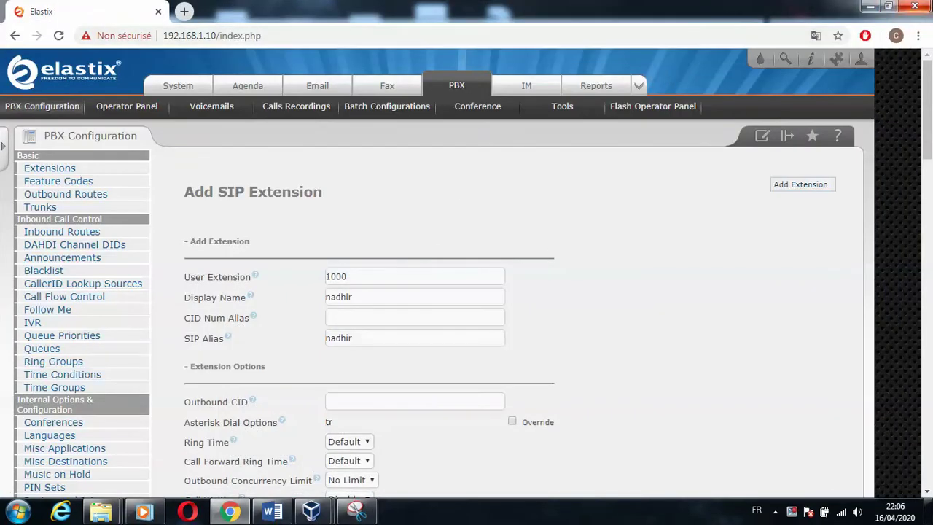
click(868, 7)
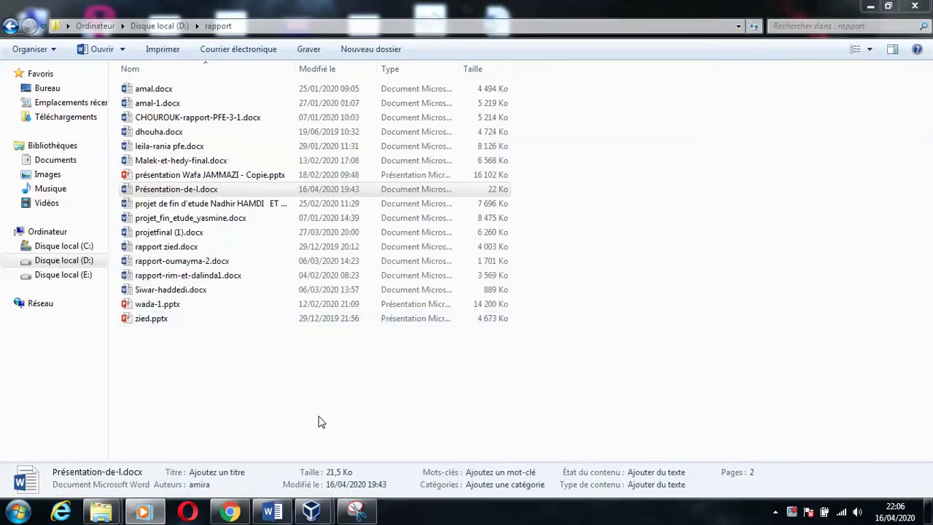
mouse_move(311, 512)
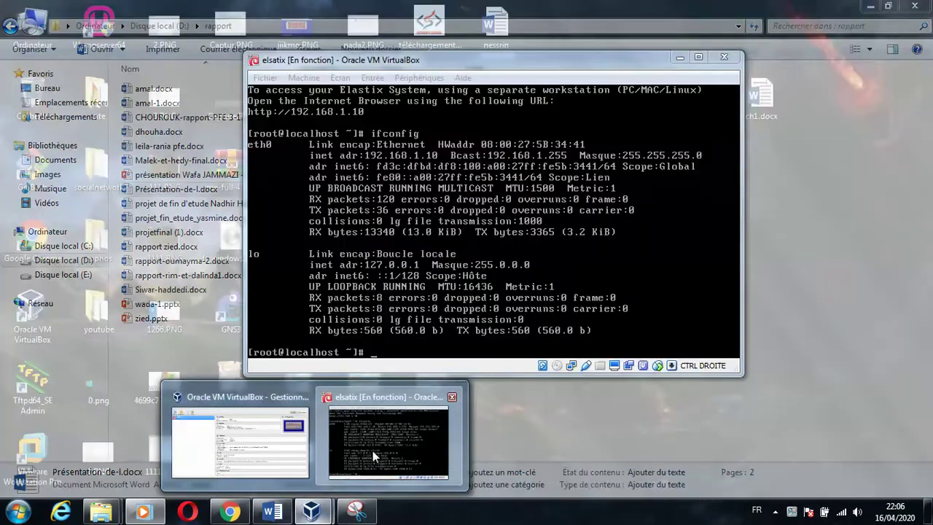
click(372, 451)
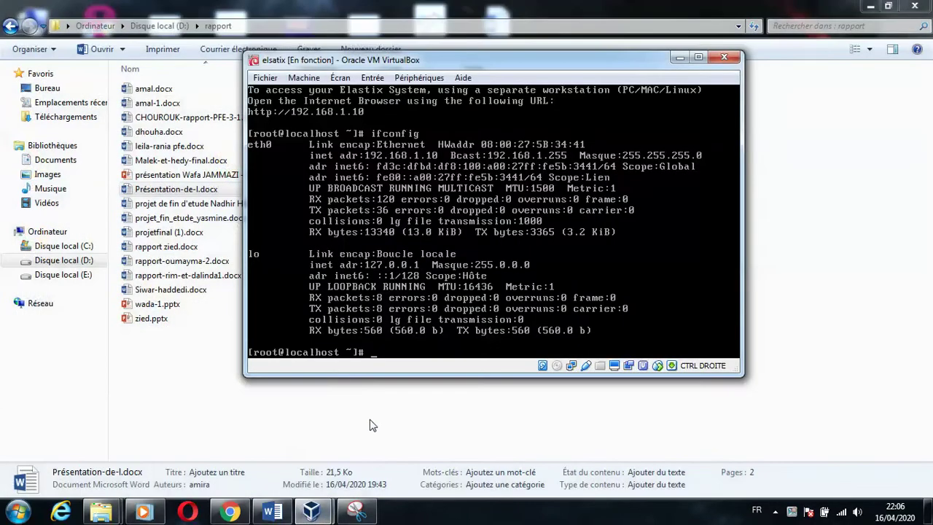
click(144, 513)
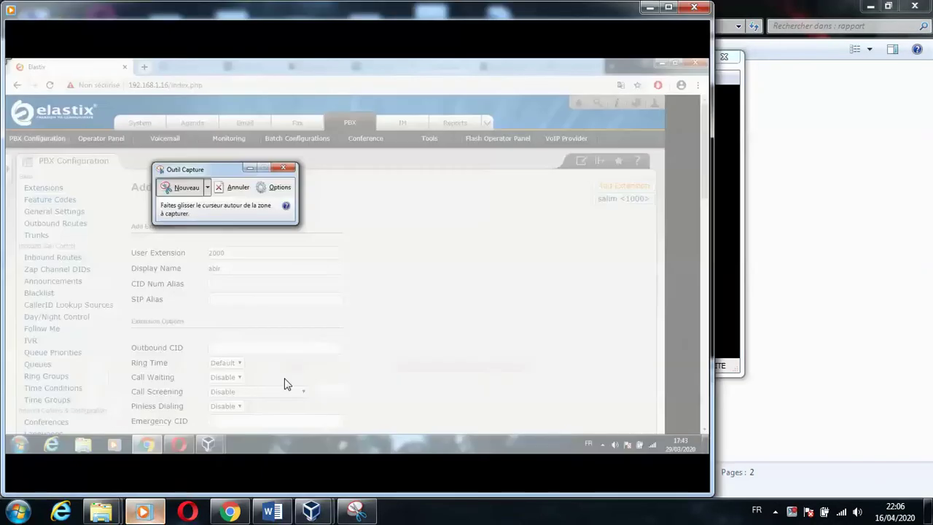
click(694, 6)
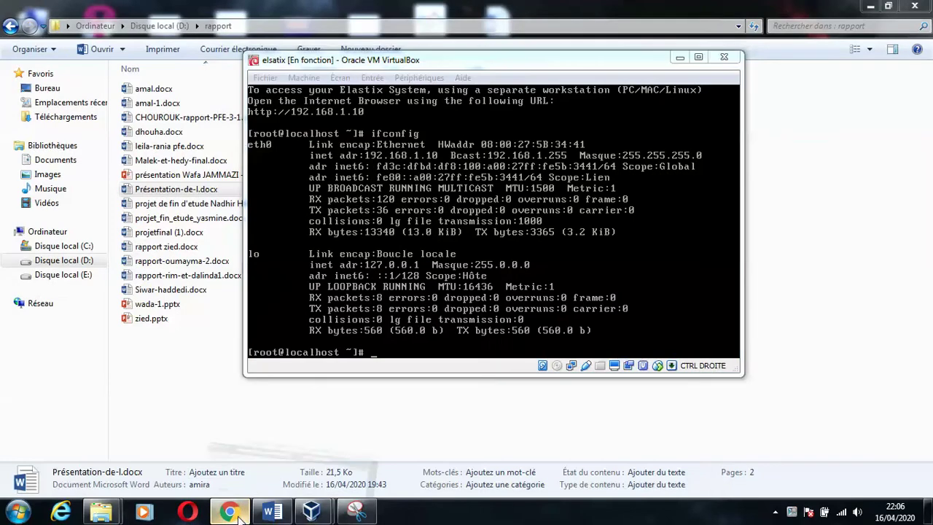
click(239, 516)
- Submit extension 1000, Apply Config, and submit Generic SIP Device for another extension
drag(928, 109, 928, 481)
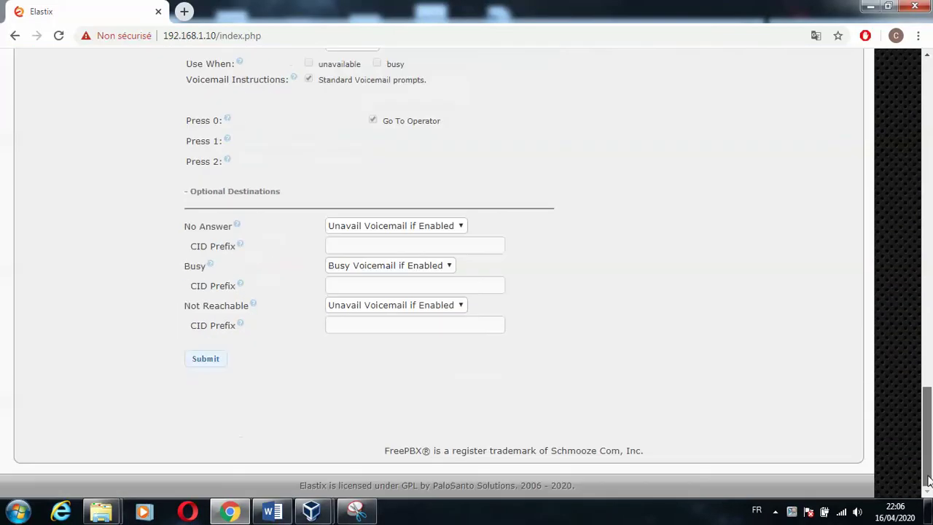
click(204, 359)
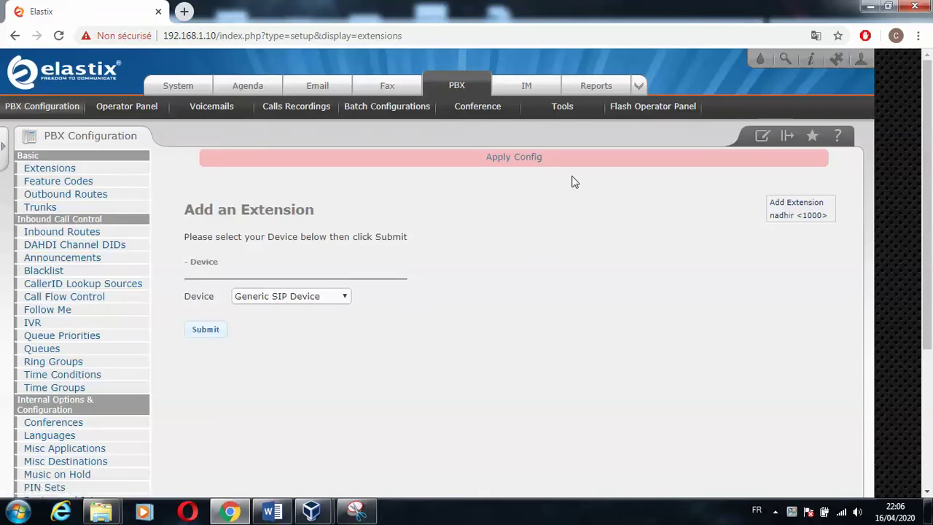
click(513, 159)
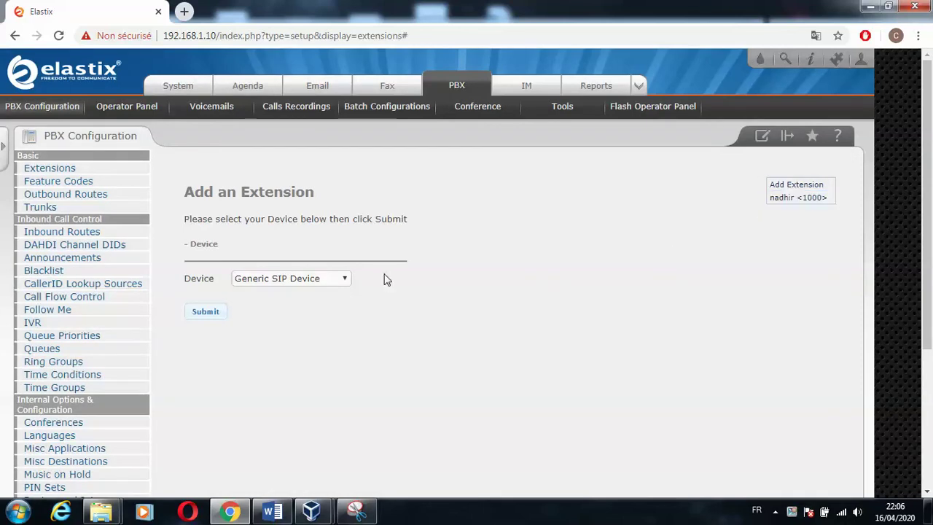
click(210, 318)
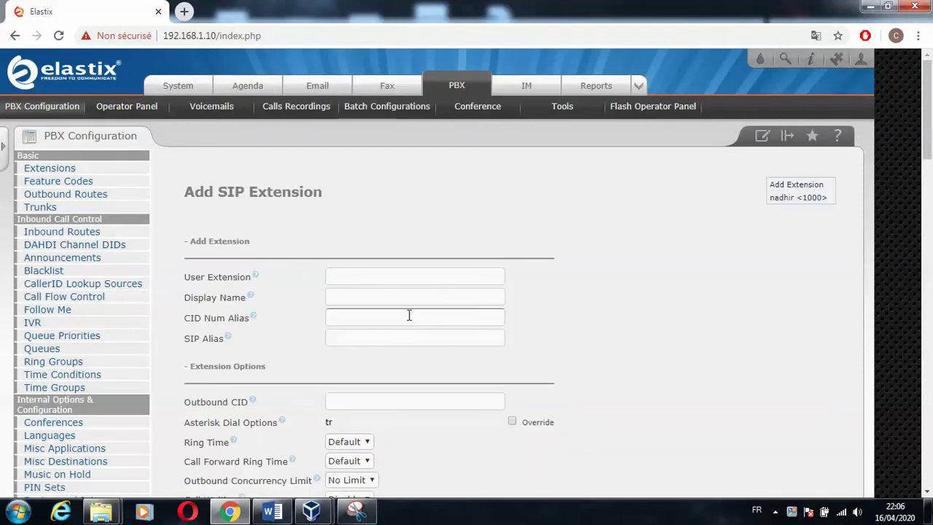
- Enter User Extension 2000 with the user's name as Display Name and SIP Alias
click(384, 277)
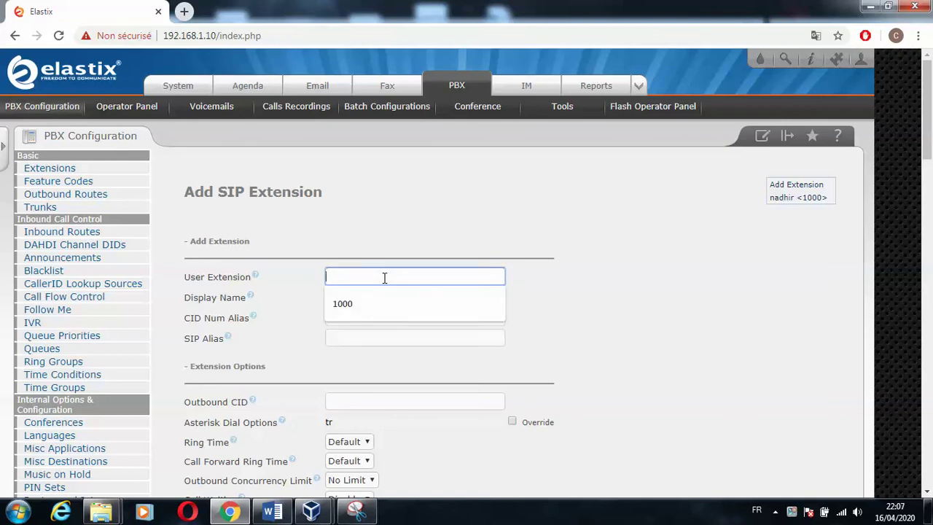
text(2000)
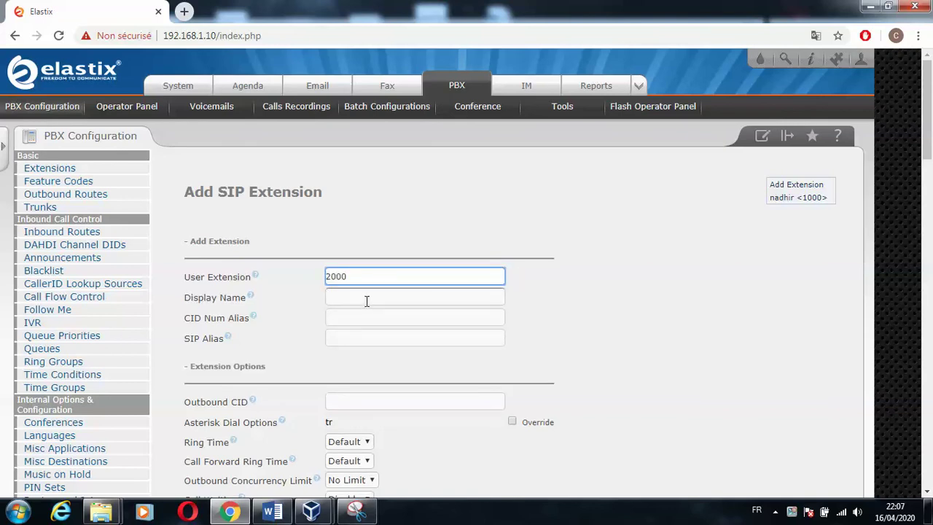
click(366, 298)
text(amira)
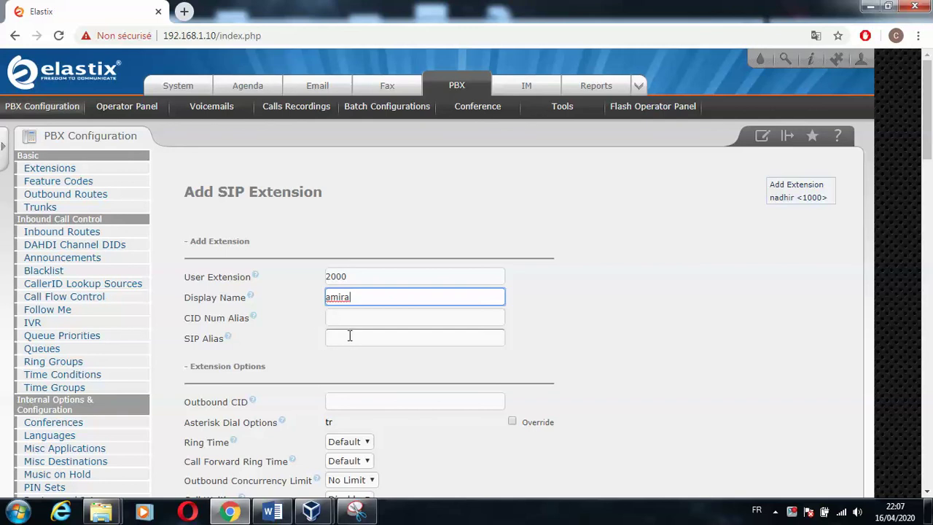
click(349, 336)
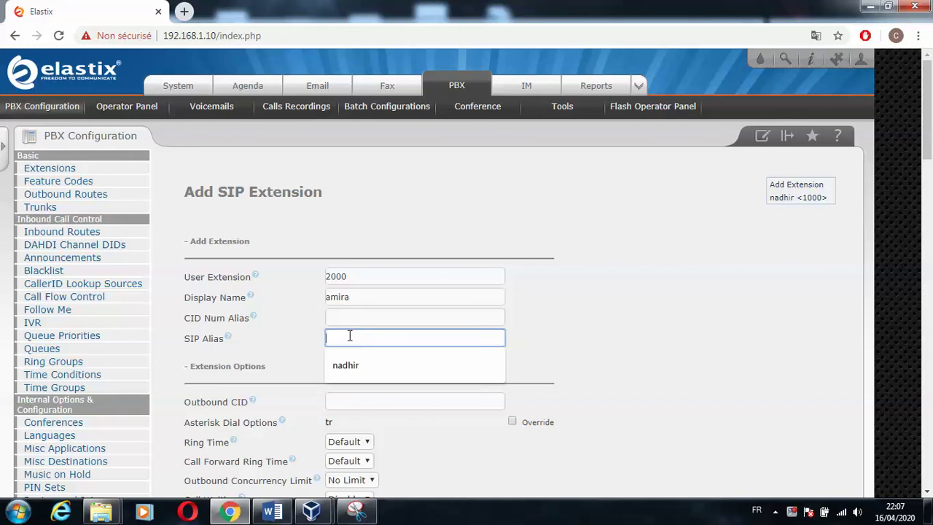
text(amira)
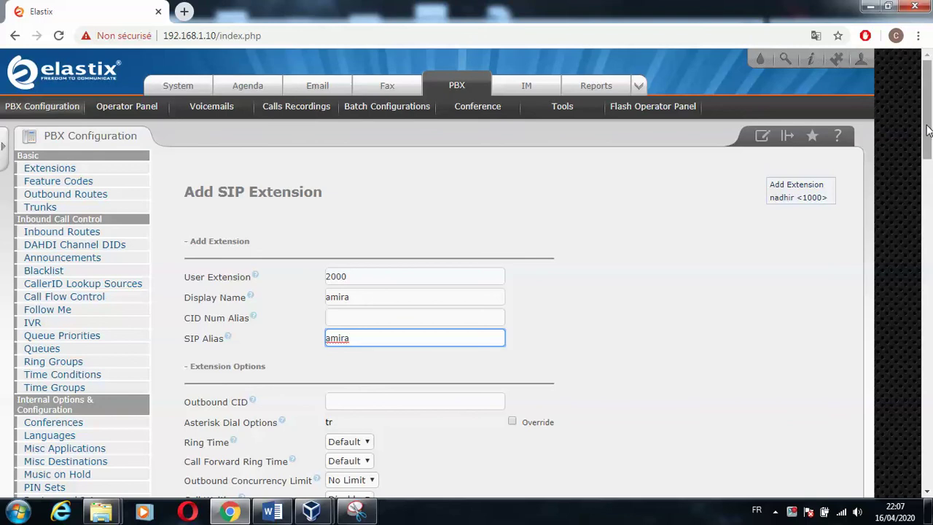
drag(928, 132, 929, 238)
- Replace extension 2000's generated secret with the same password used for 1000
click(472, 290)
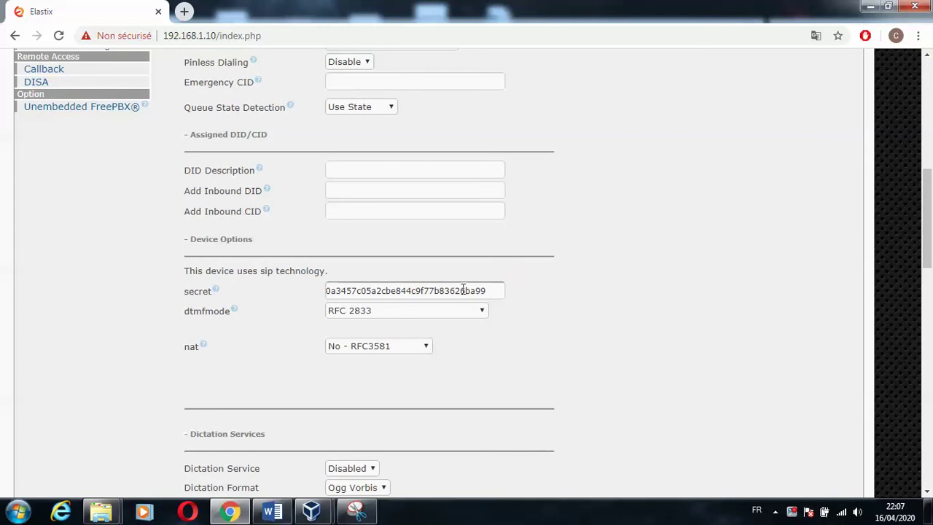
double_click(463, 290)
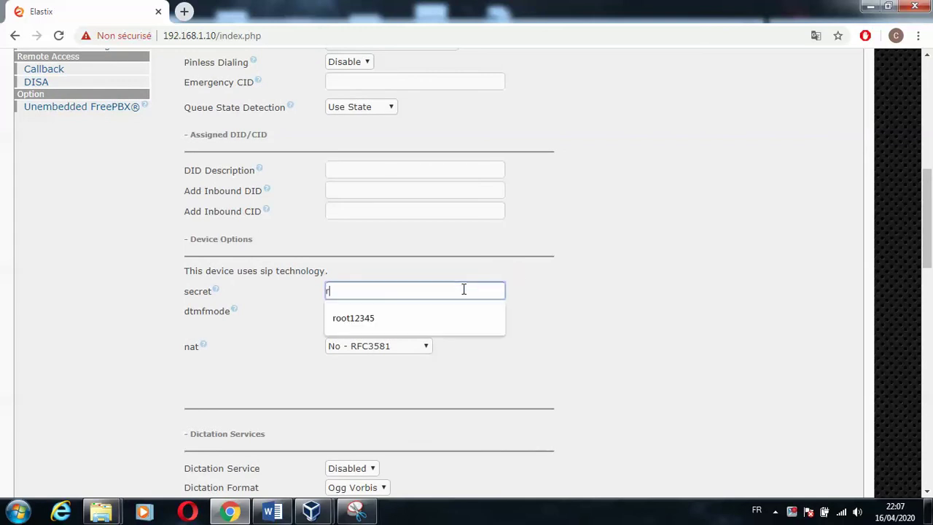
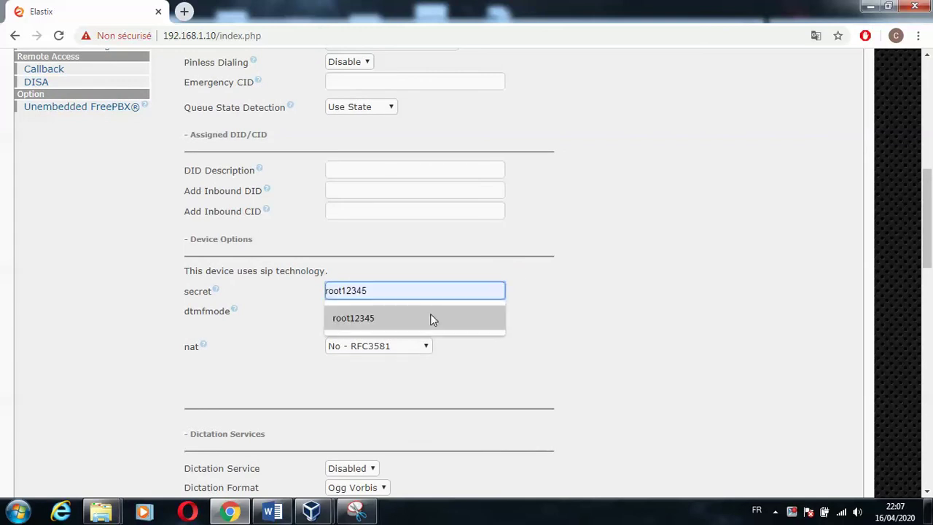
click(430, 315)
- Submit extension 2000 and apply the pending configuration
drag(928, 232, 928, 392)
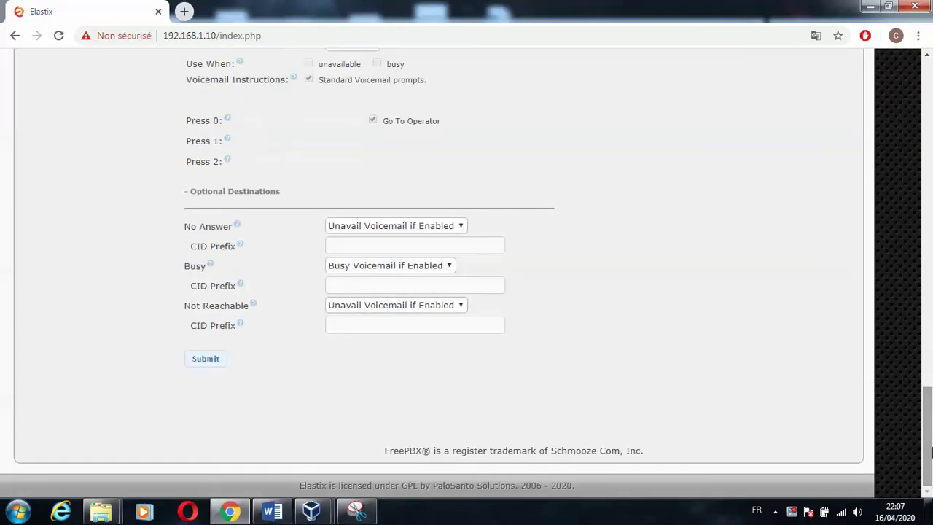
click(214, 359)
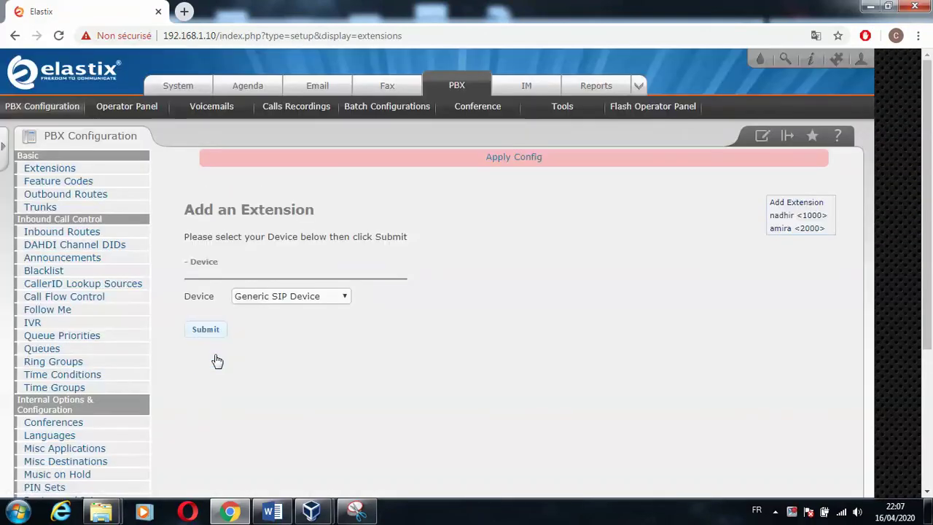
click(503, 172)
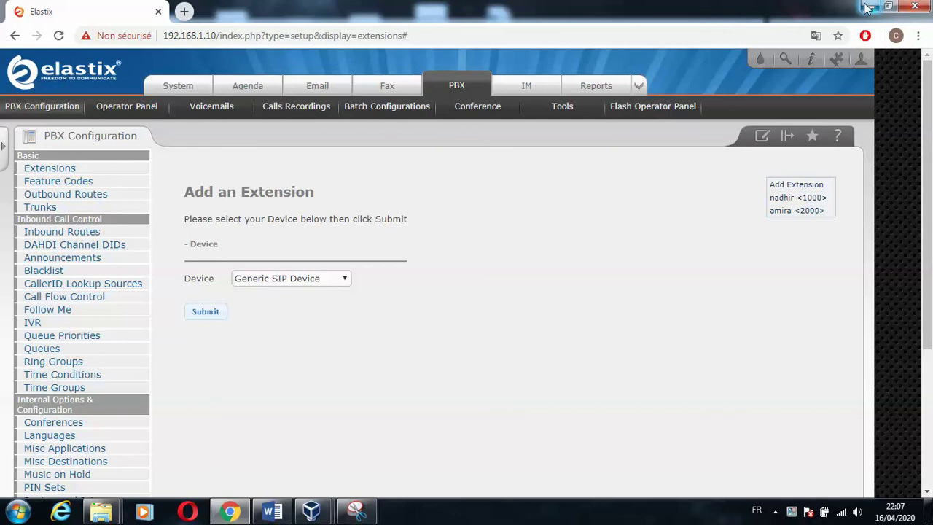
- Show the desktop and run Zoiper5_Installer_v5.3.8.exe
click(868, 8)
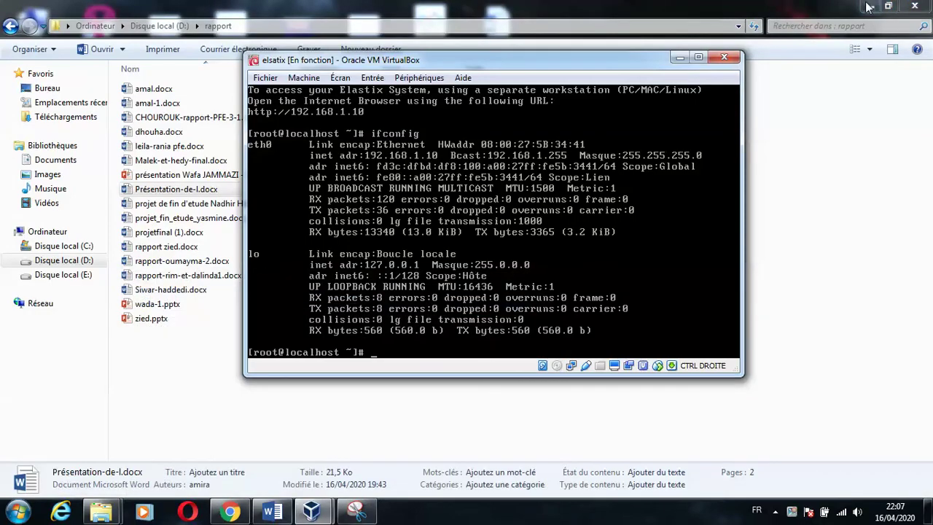
click(928, 510)
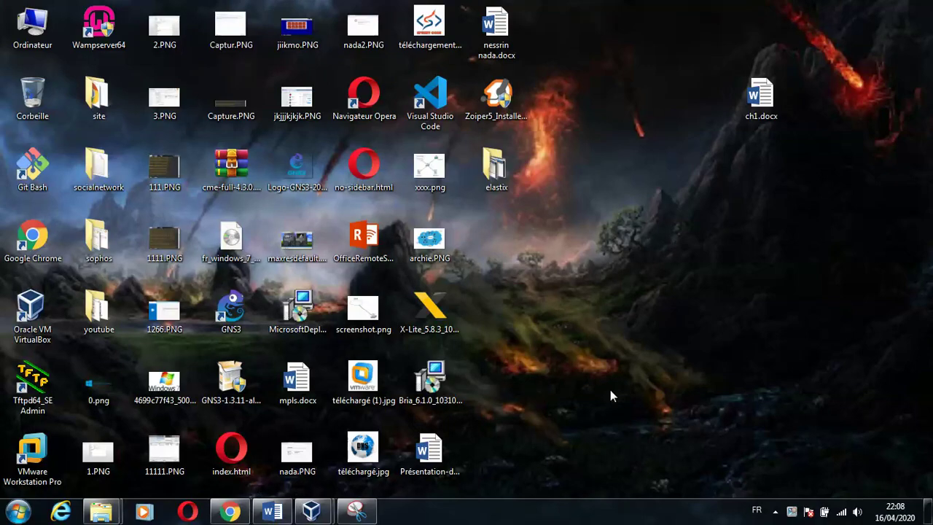
click(458, 305)
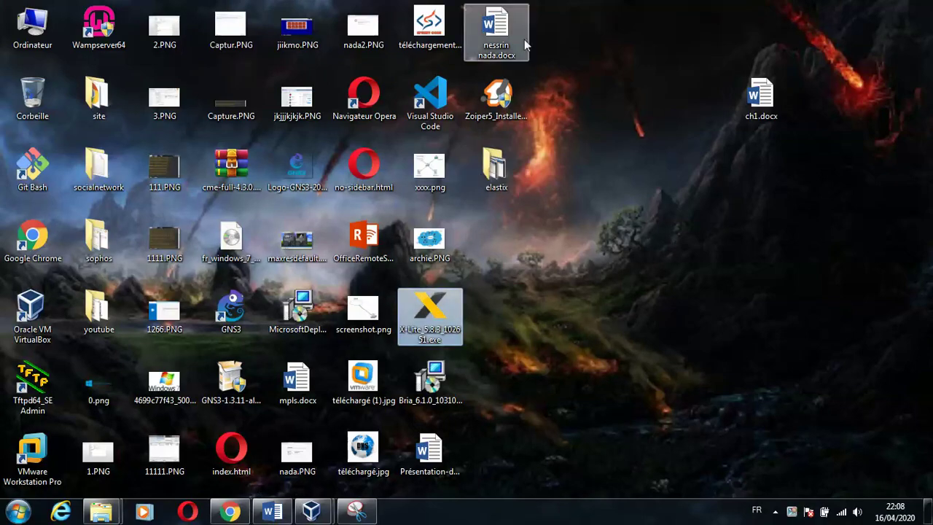
click(496, 102)
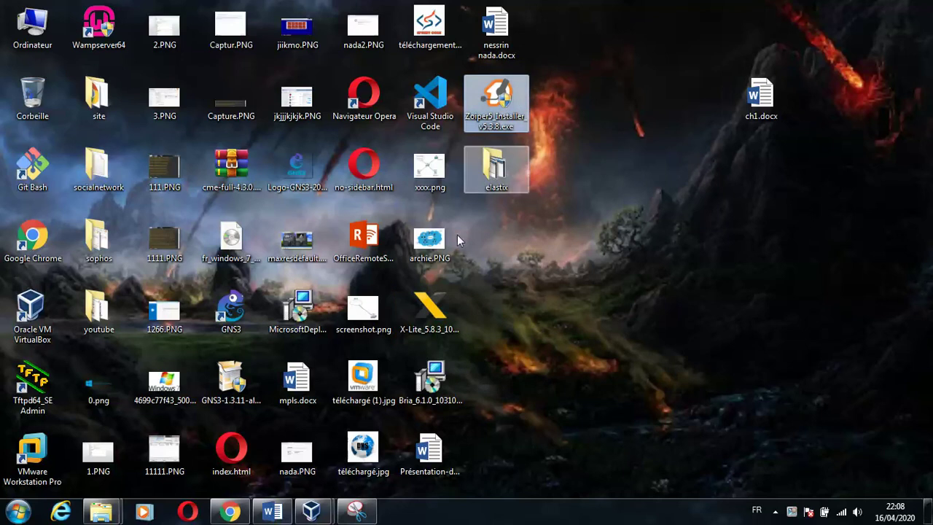
click(457, 394)
click(586, 296)
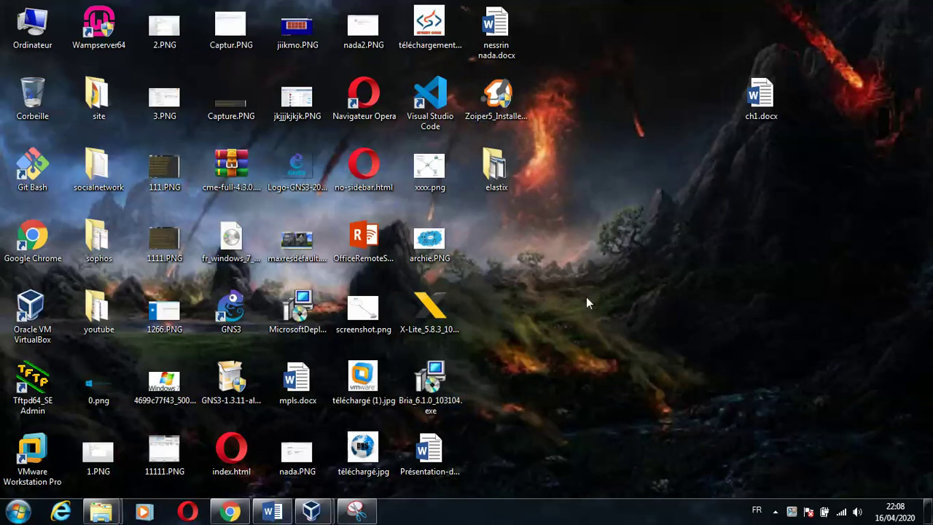
click(508, 87)
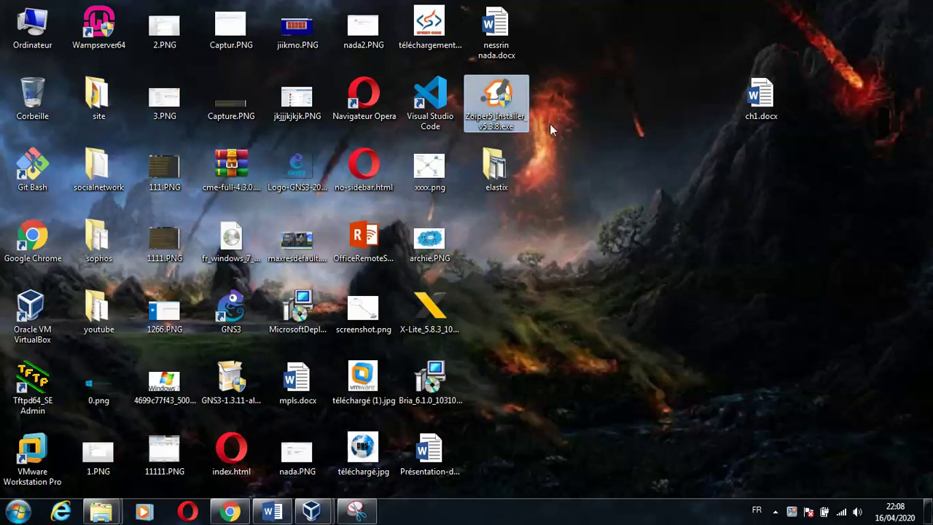
click(605, 142)
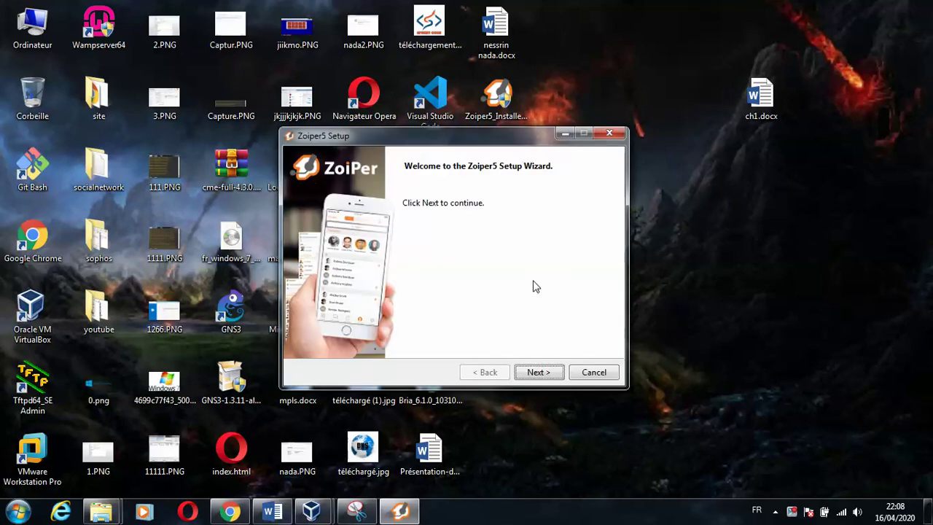
- Snip the Zoiper5 Setup welcome window and save it as 14.PNG in the elastix folder
click(357, 511)
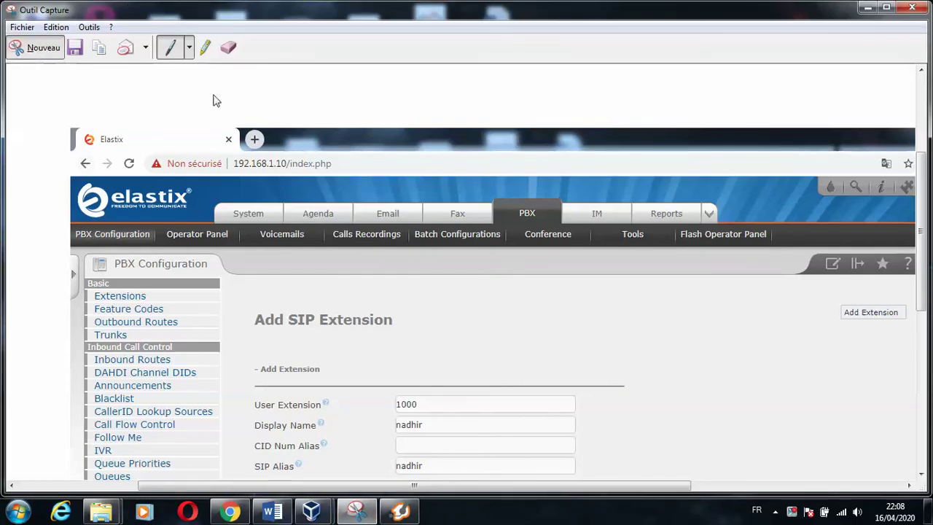
click(29, 46)
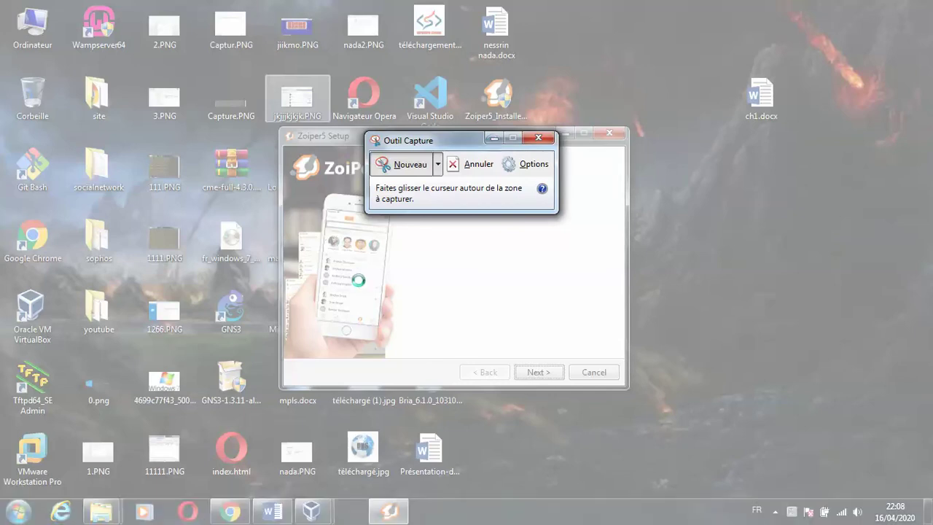
key(ctrl+shift+Escape)
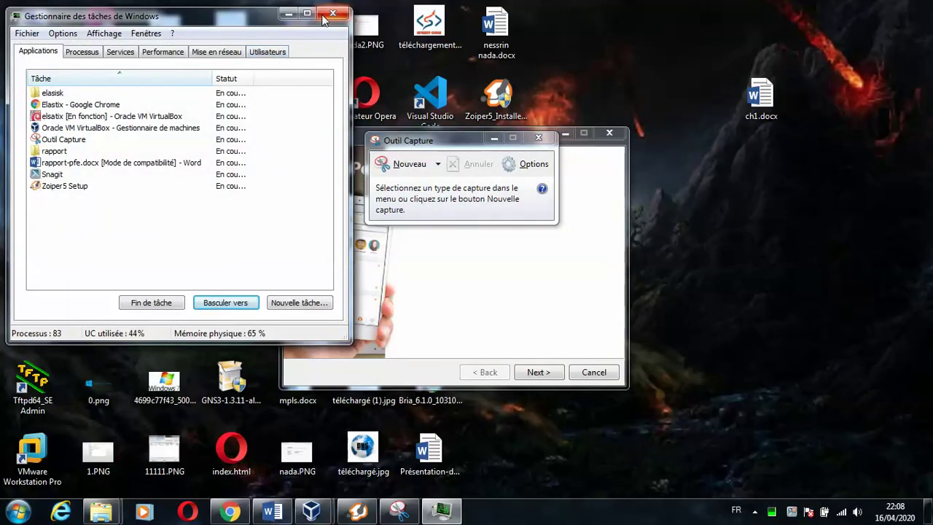
click(328, 15)
click(406, 164)
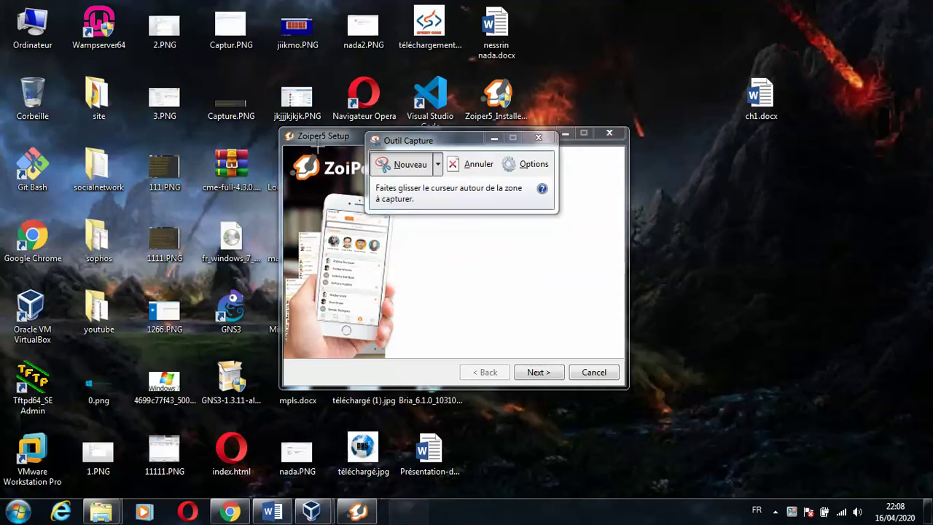
drag(278, 127, 629, 391)
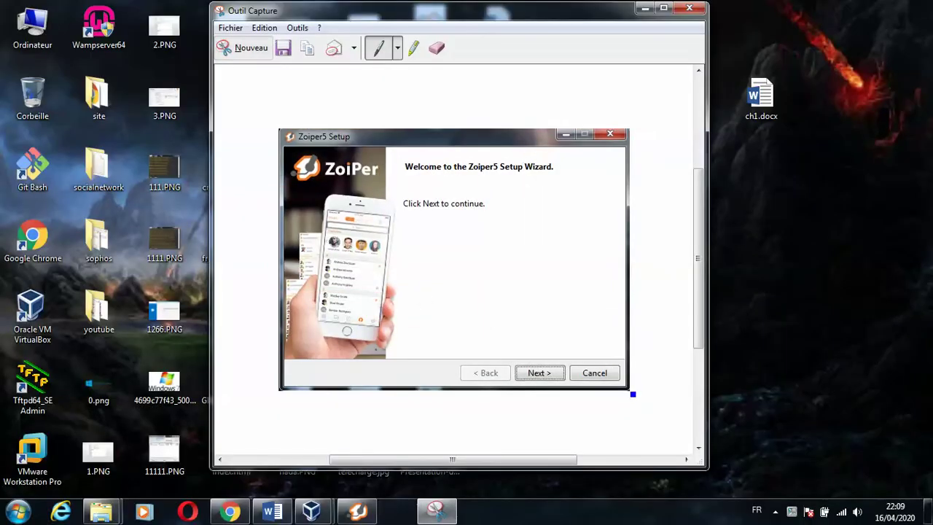
click(284, 48)
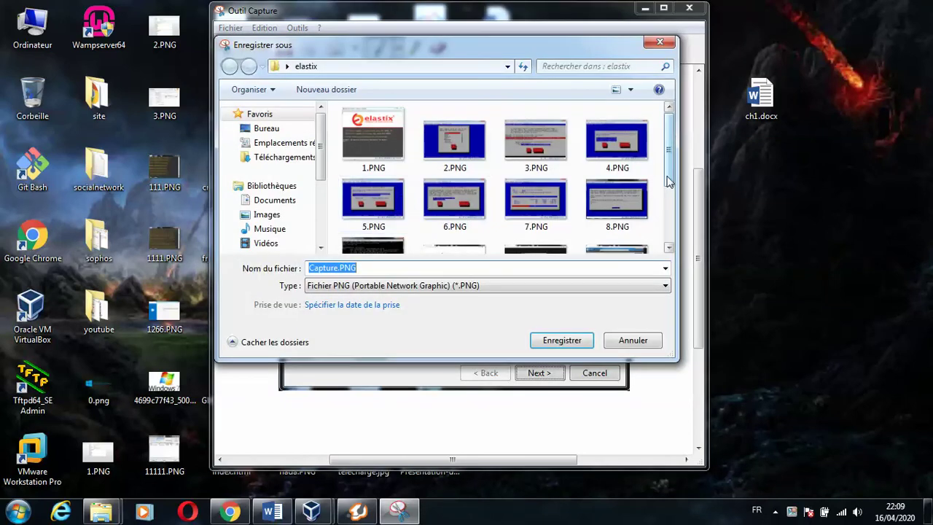
scroll(669, 240, down, 3)
text(14)
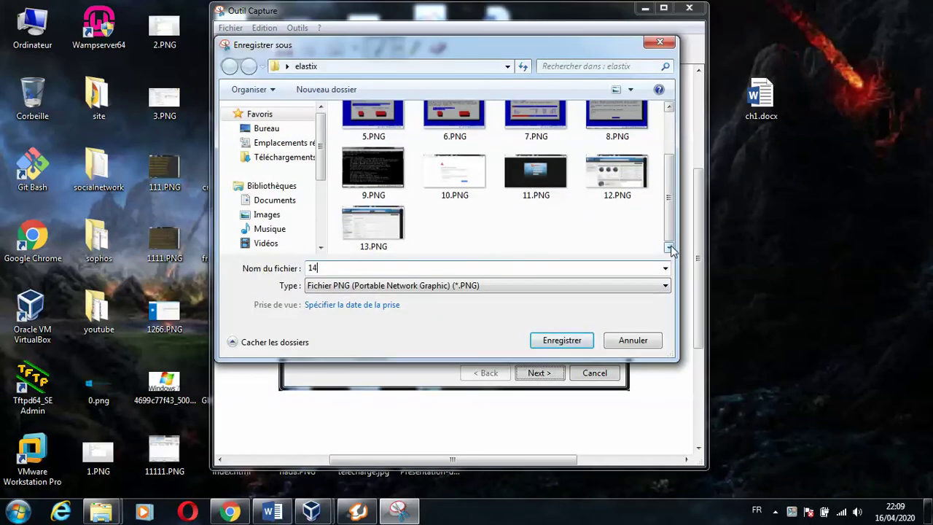
click(562, 340)
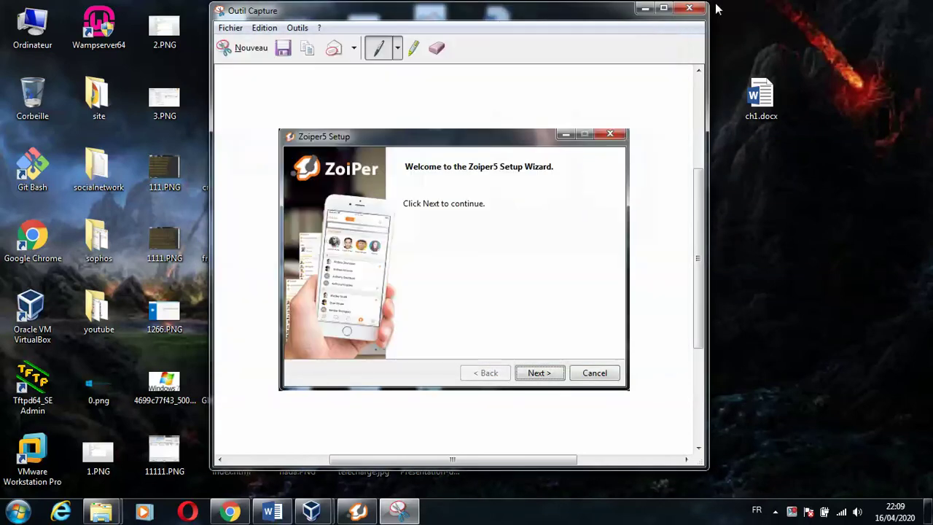
click(645, 8)
- Accept the Zoiper5 license agreement and keep the default components and installation folder
click(539, 372)
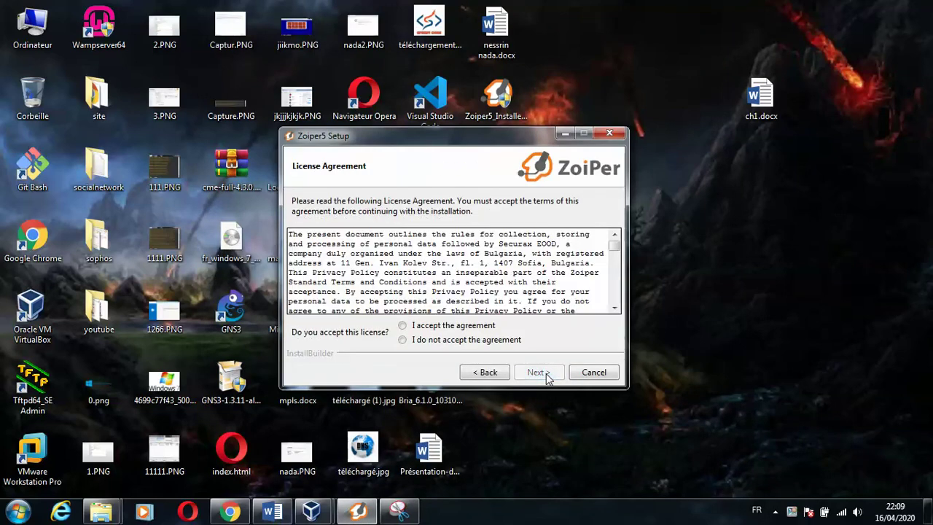
click(477, 328)
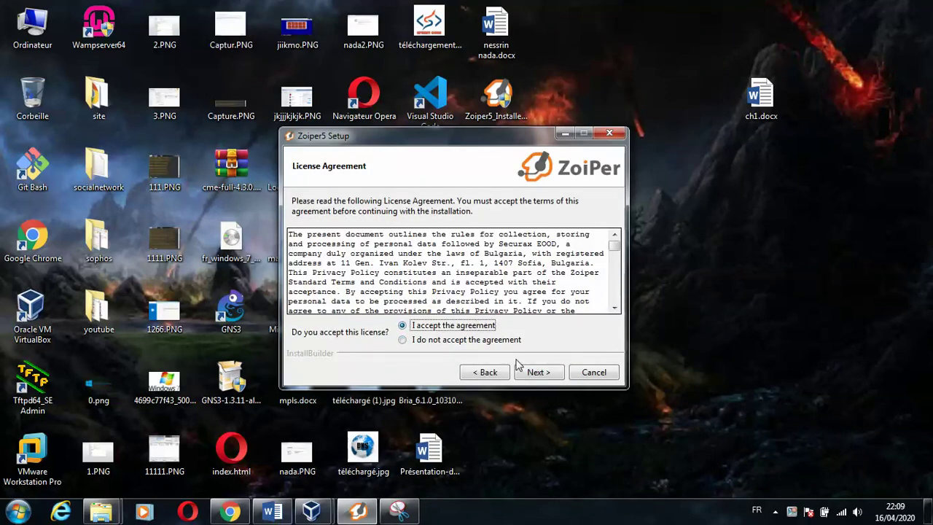
click(521, 373)
click(526, 374)
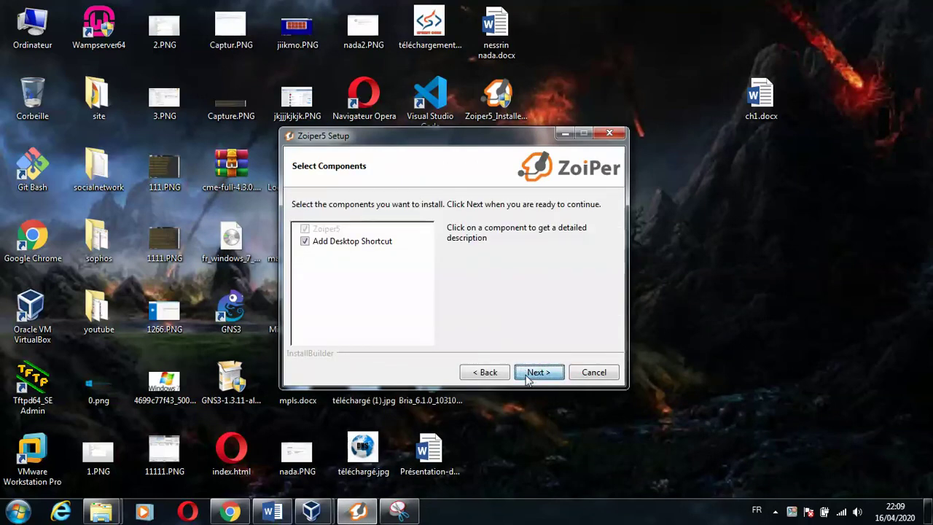
click(526, 374)
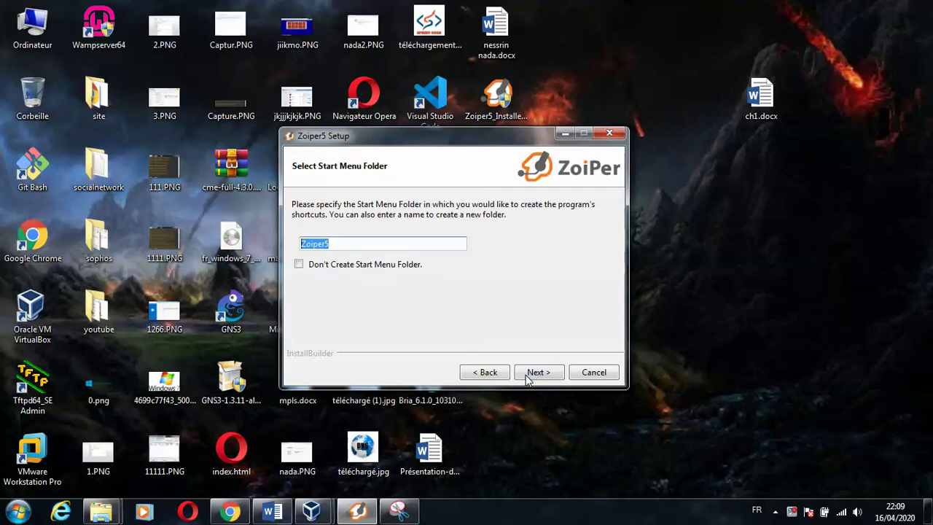
- Keep the Zoiper5 Start Menu folder, 64 Bit version and All Users scope, and begin installing
click(404, 268)
click(411, 271)
click(539, 373)
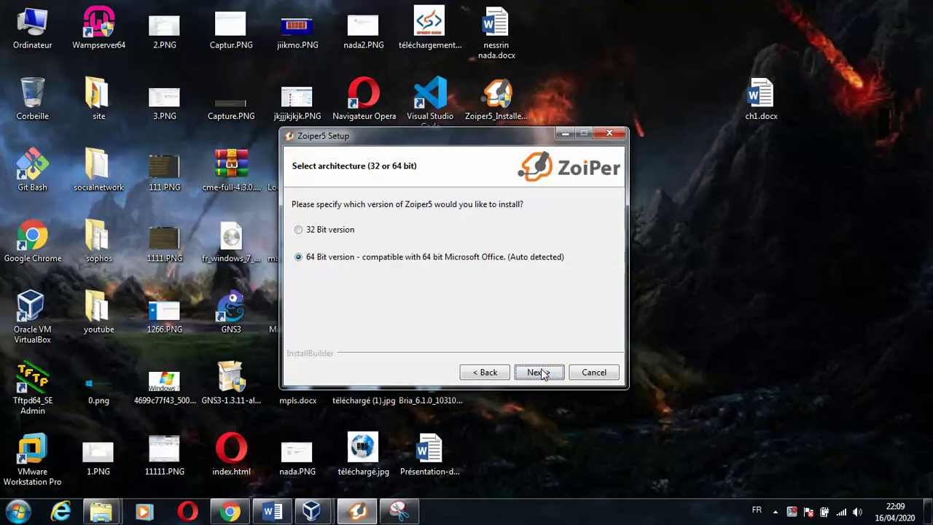
click(539, 372)
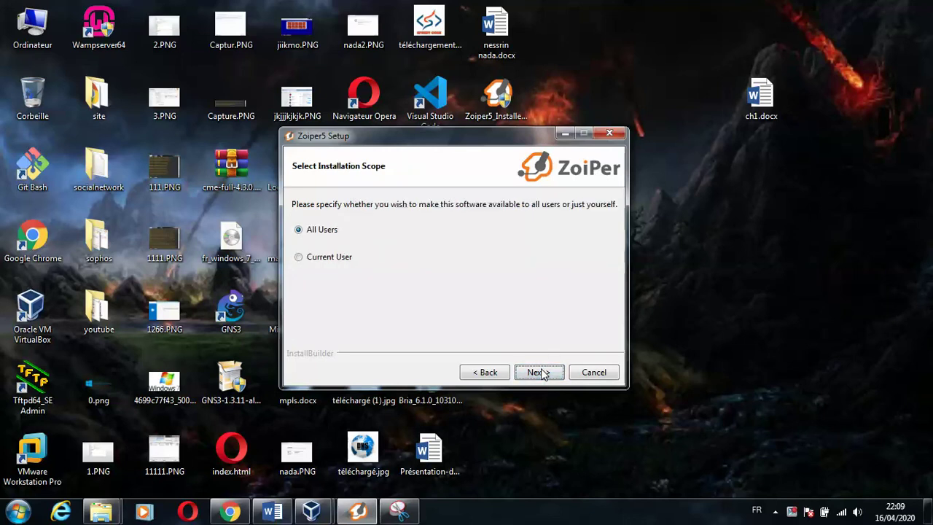
click(539, 372)
click(539, 373)
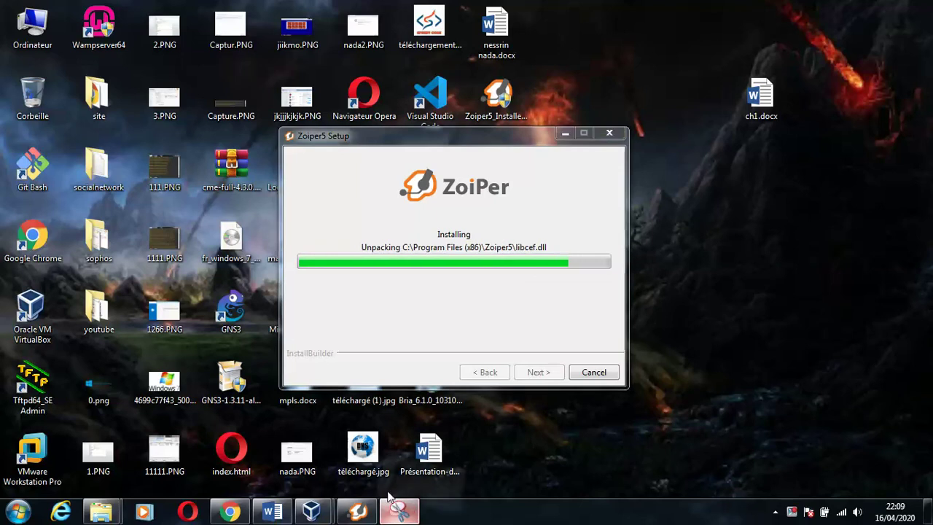
click(399, 510)
- Snip the installer's progress window and save it as 15.PNG in the elastix folder
click(246, 61)
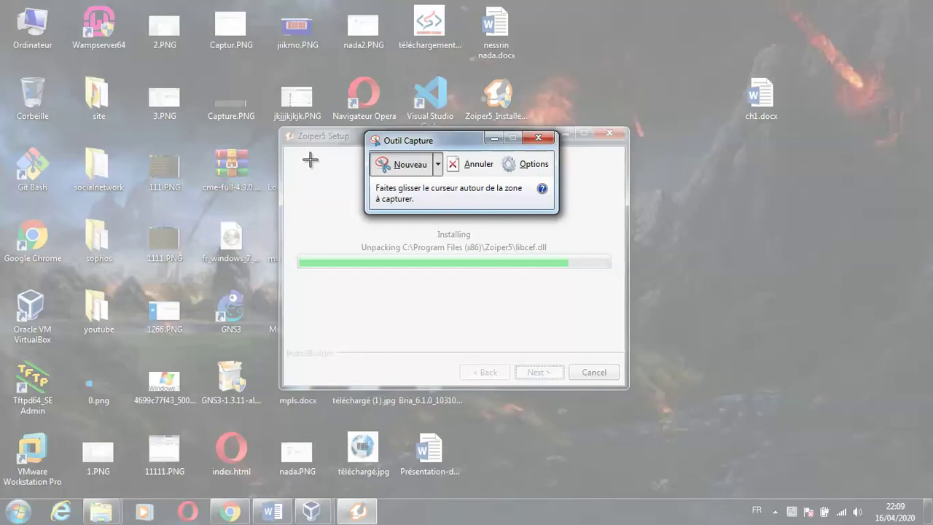
drag(279, 126, 631, 389)
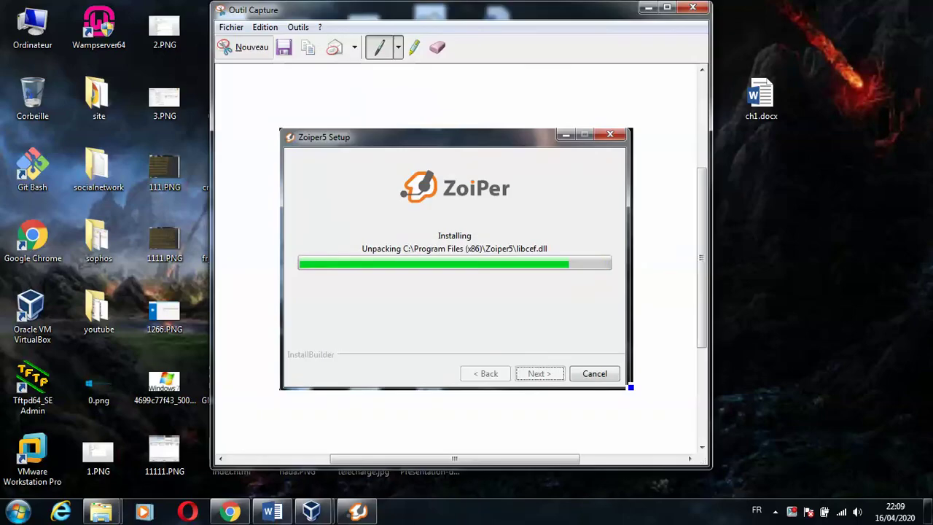
click(284, 47)
scroll(627, 246, down, 3)
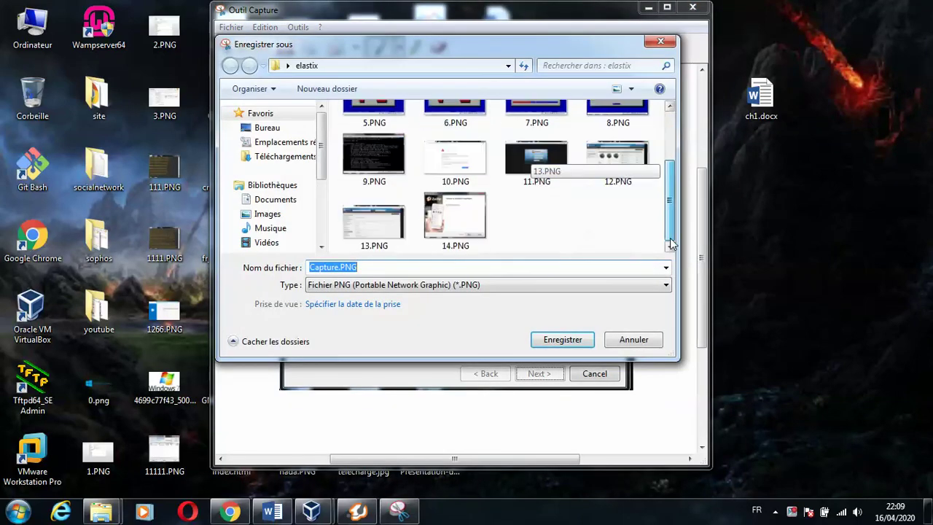
text(15)
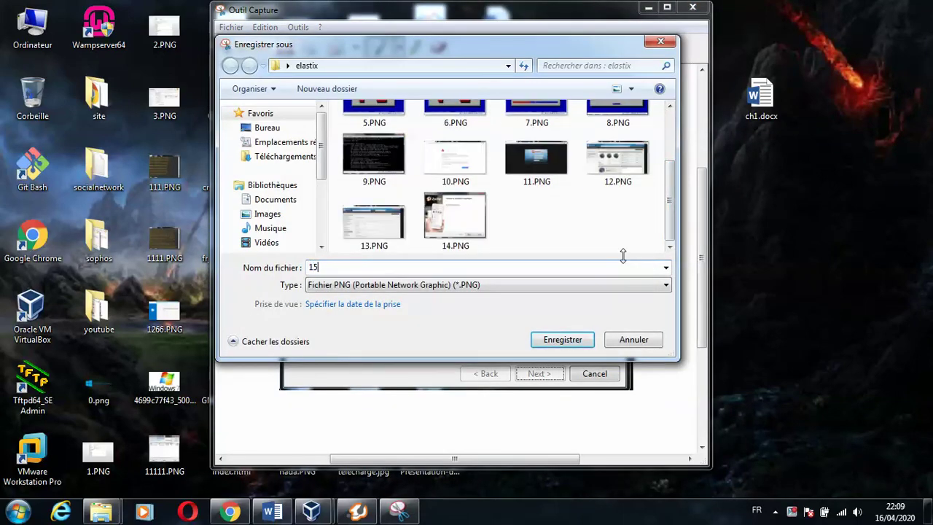
click(578, 341)
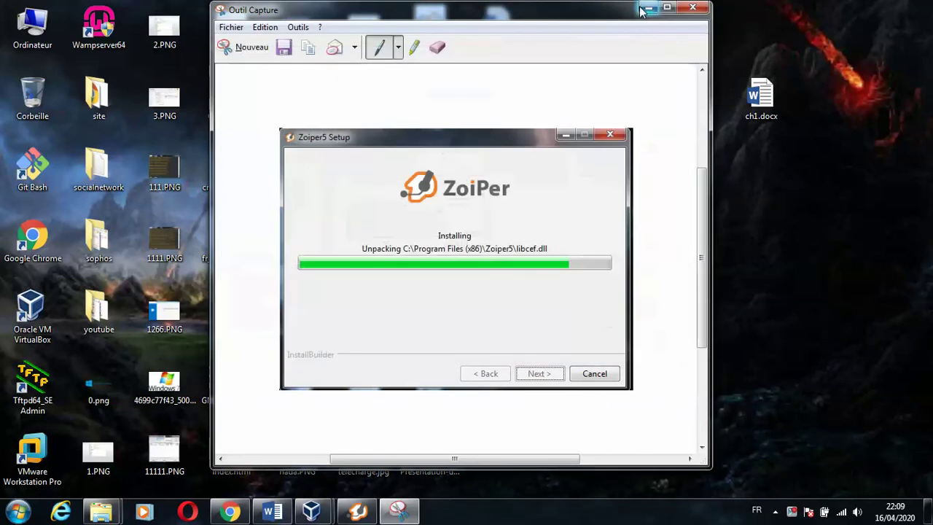
click(648, 7)
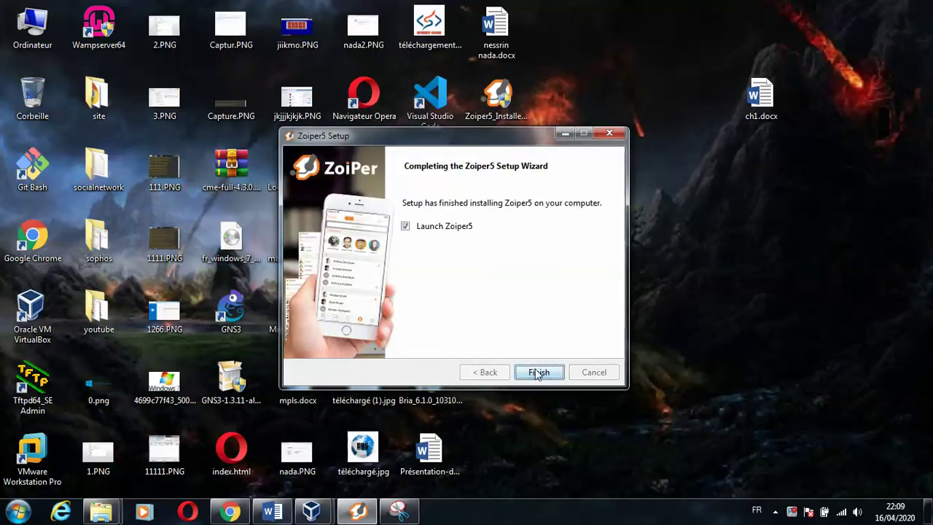
- Finish setup with 'Launch Zoiper5' left checked so Zoiper5 opens on its sign-in page
click(537, 372)
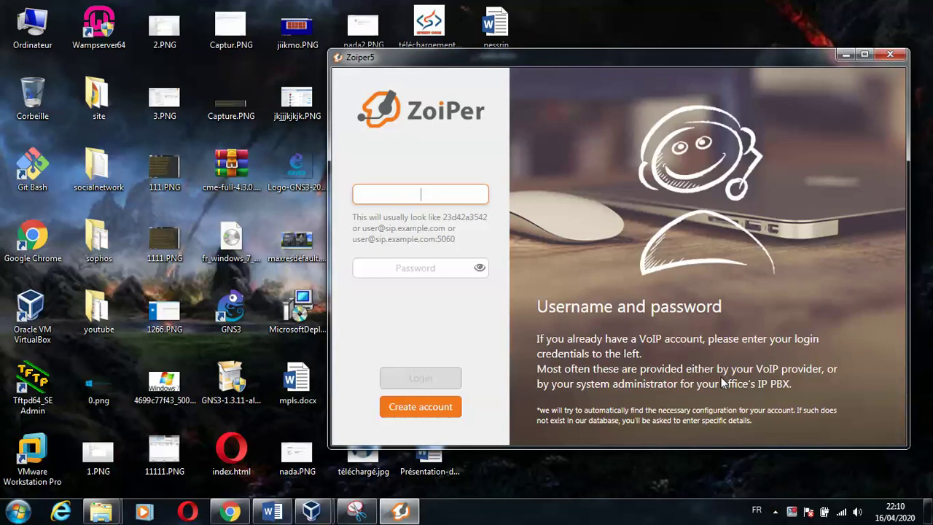
click(795, 514)
click(421, 195)
text(1000)
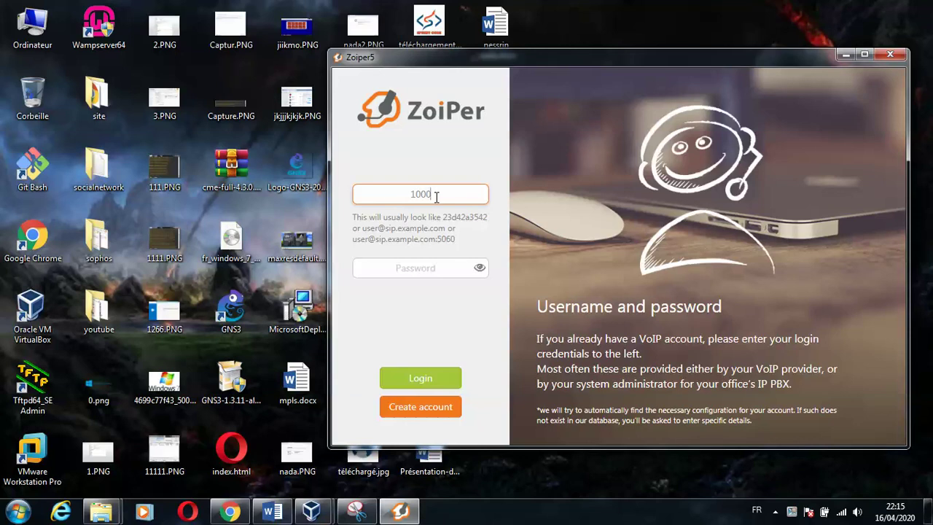
text(@192.168.1.1)
key(Return)
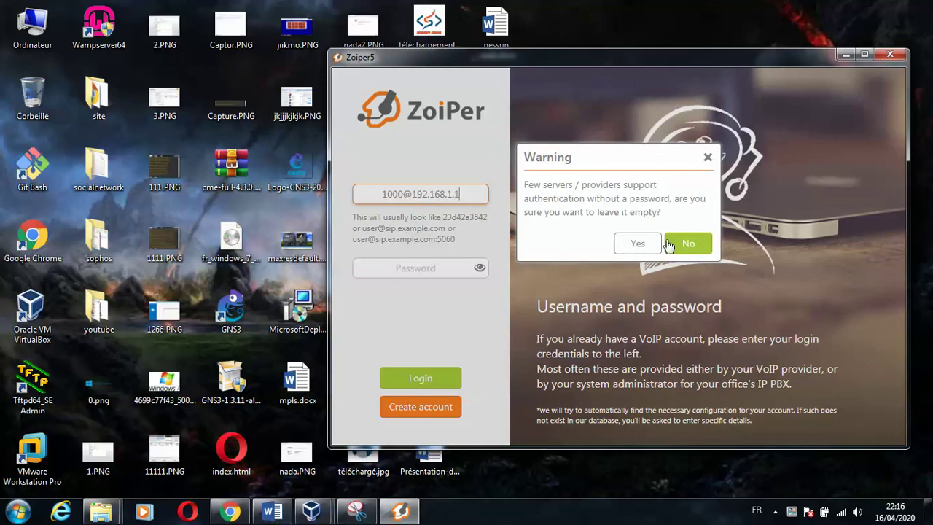
click(677, 242)
click(470, 194)
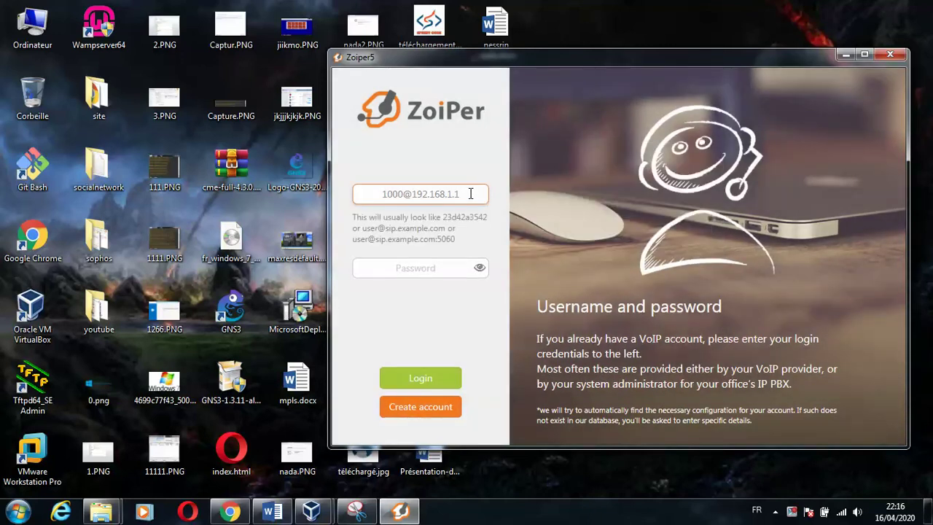
text(0)
click(430, 263)
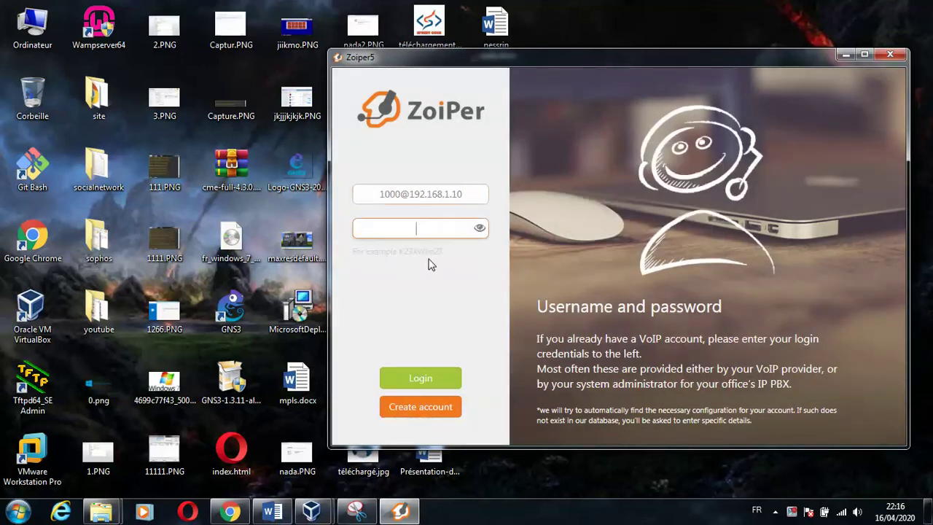
click(417, 228)
text(10)
double_click(416, 229)
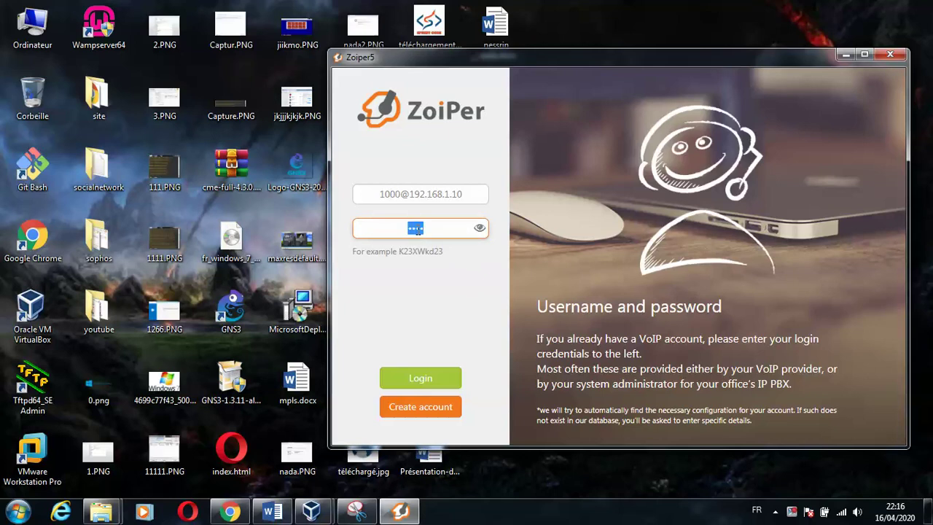
click(384, 195)
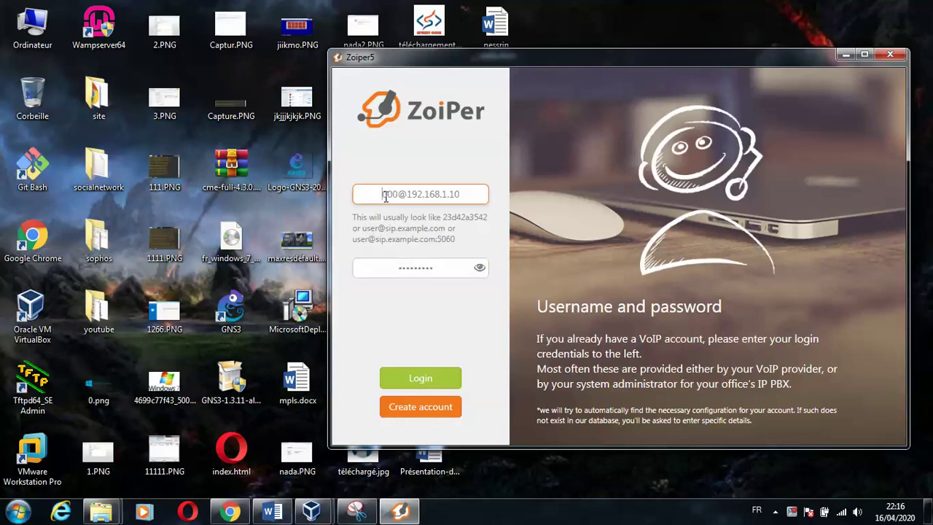
key(Delete)
text(2)
click(444, 378)
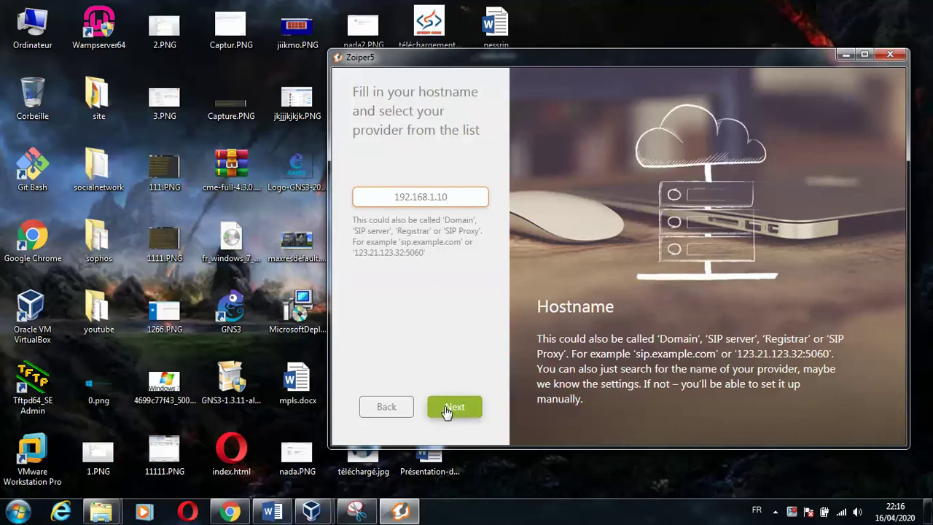
click(402, 414)
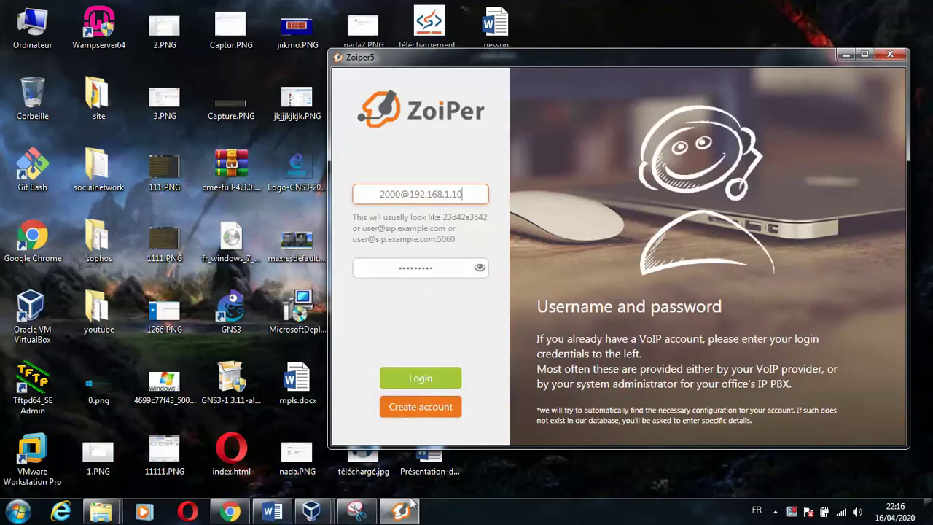
- Snip the whole Zoiper5 login window, save it as 16, and minimize Outil Capture
click(357, 511)
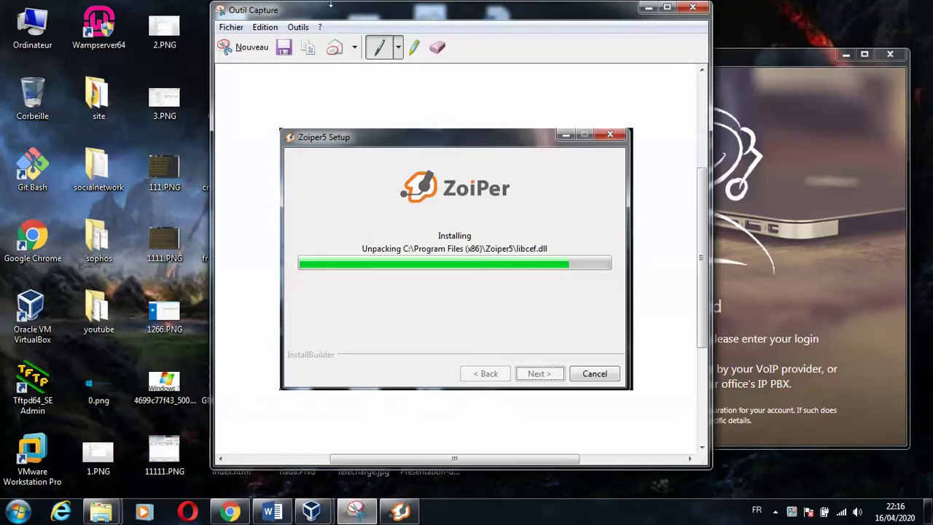
click(246, 48)
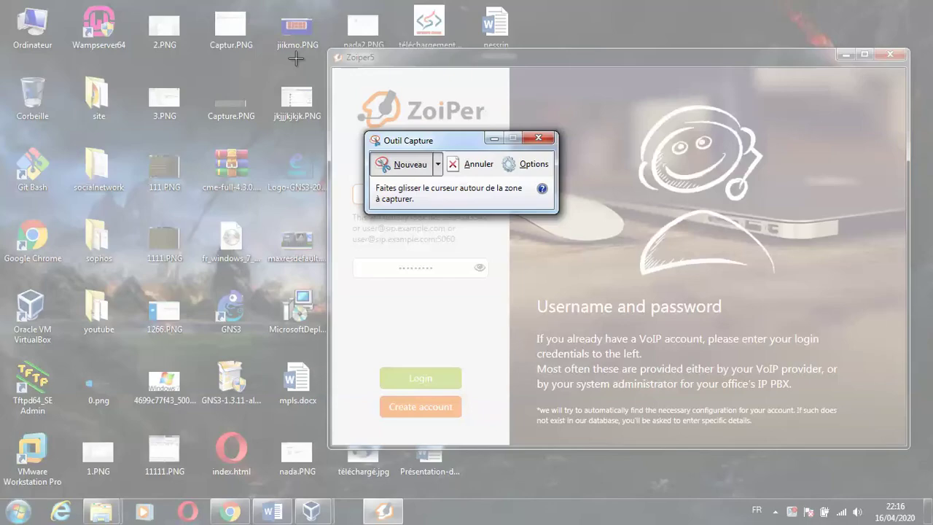
drag(330, 47, 910, 452)
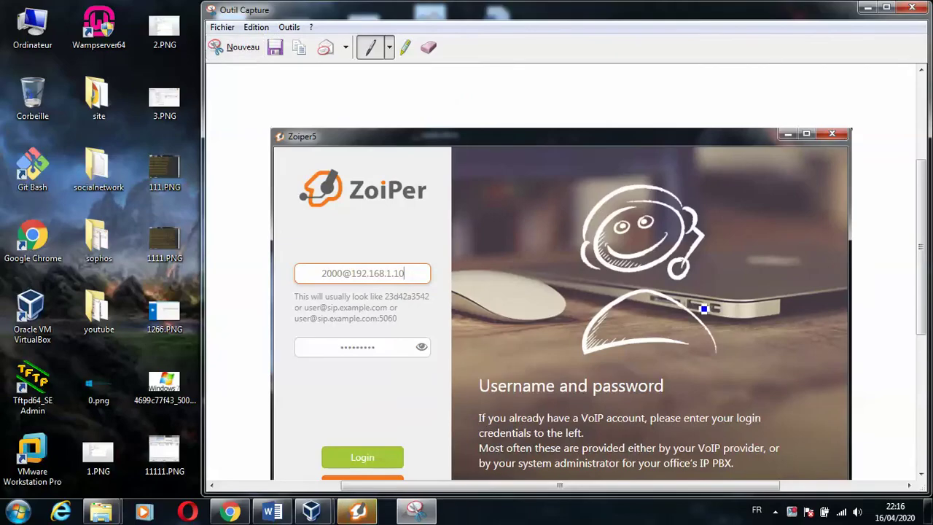
key(ctrl+s)
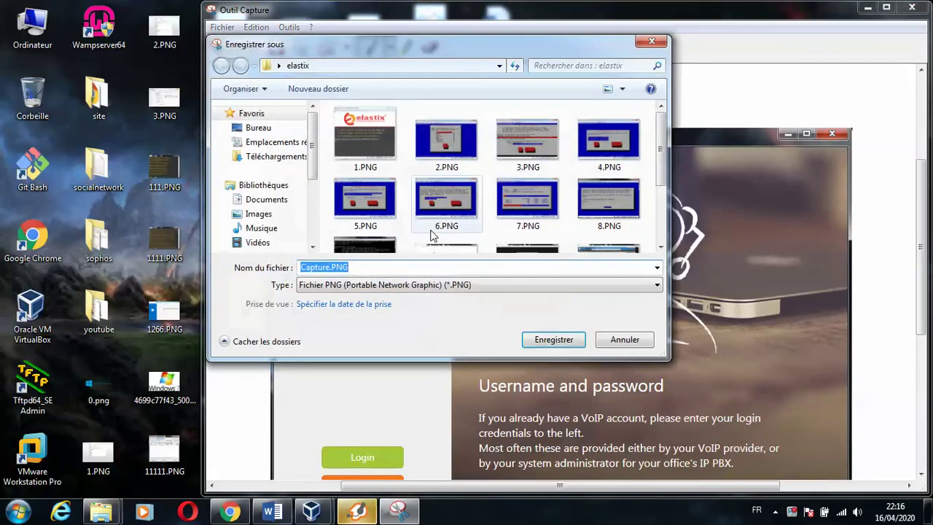
scroll(649, 191, down, 3)
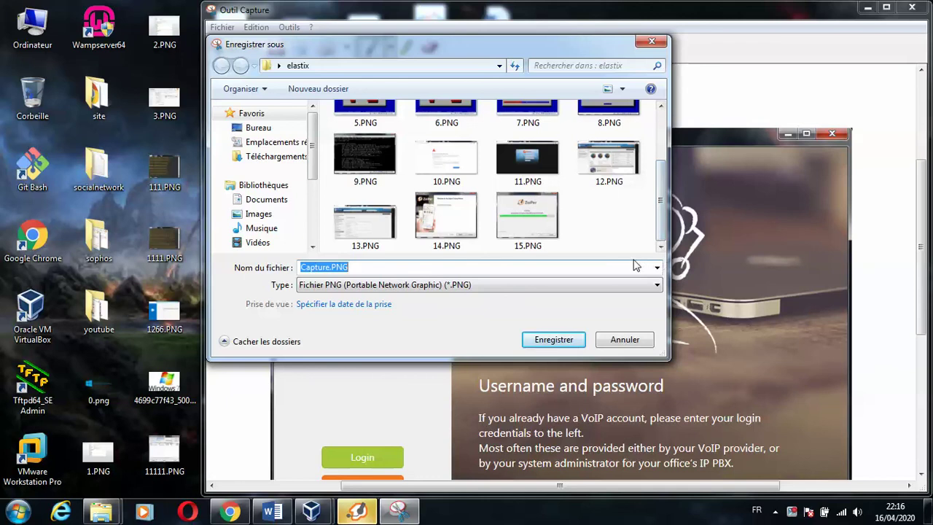
text(16)
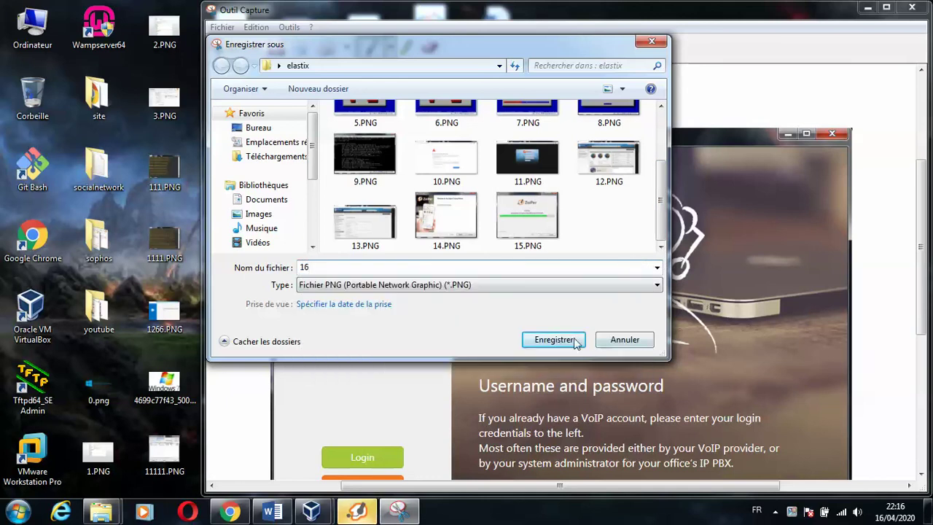
click(575, 339)
click(867, 9)
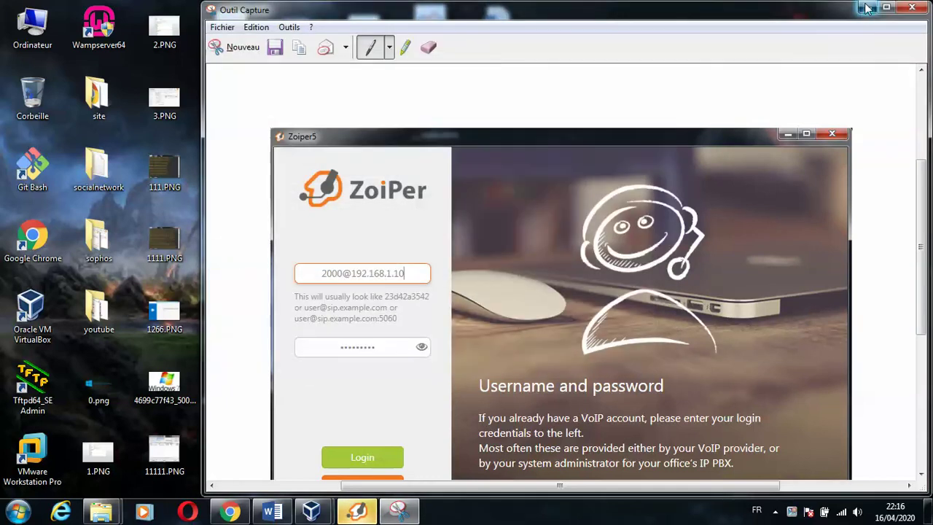
- Log in as 2000, confirm hostname 192.168.1.10, skip authentication, accept SIP UDP, skip device setup
click(444, 385)
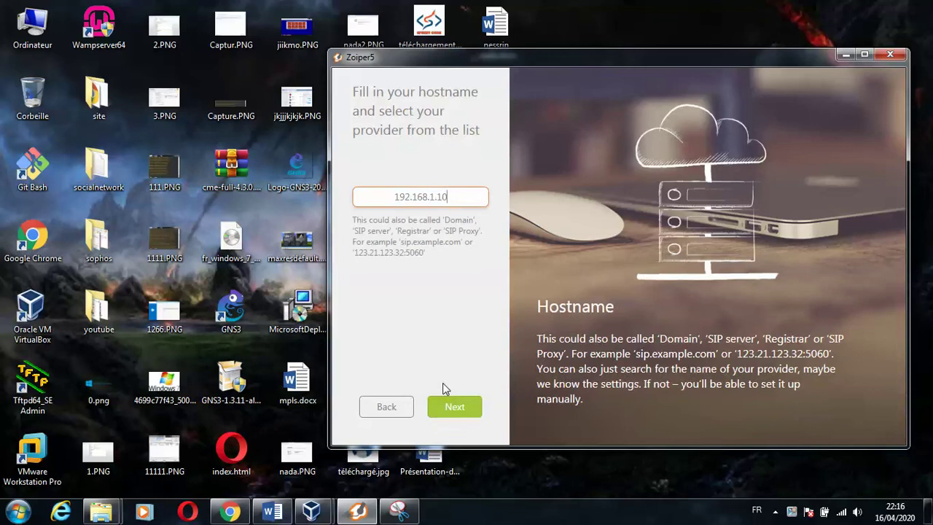
click(454, 408)
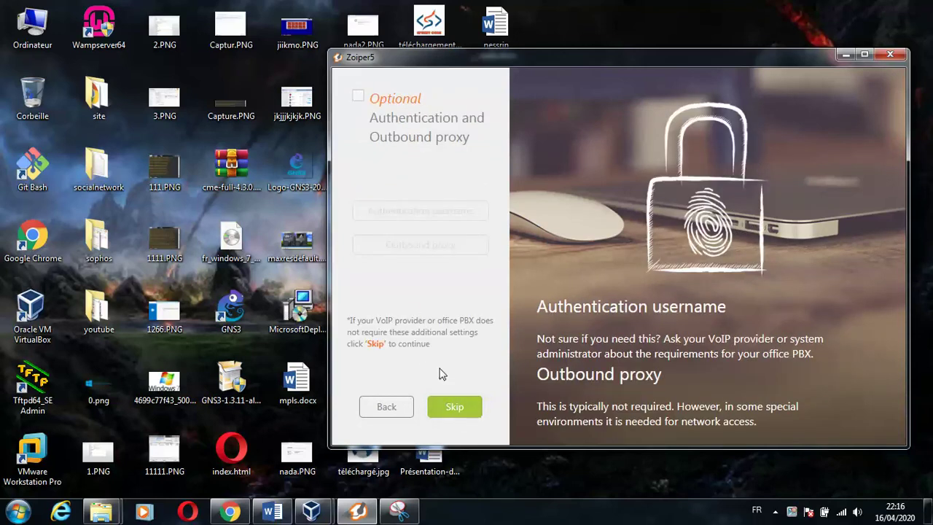
click(453, 410)
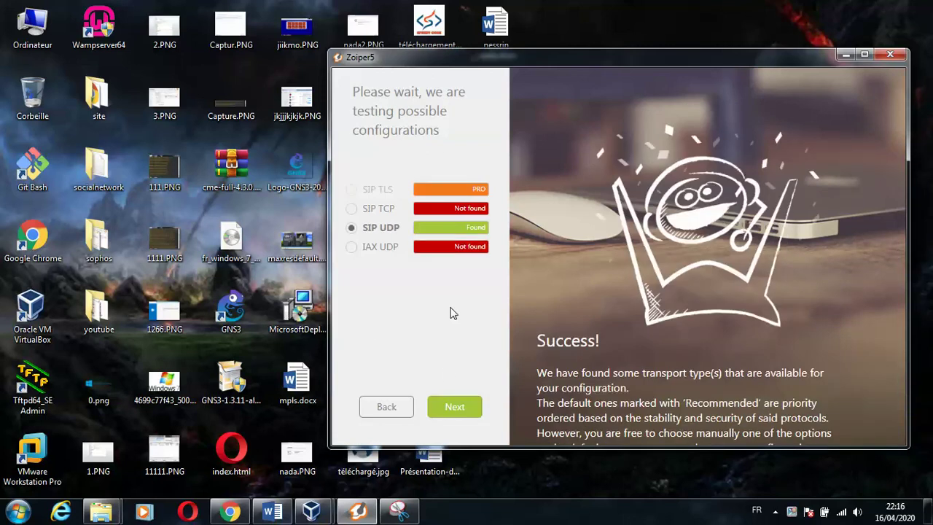
click(453, 409)
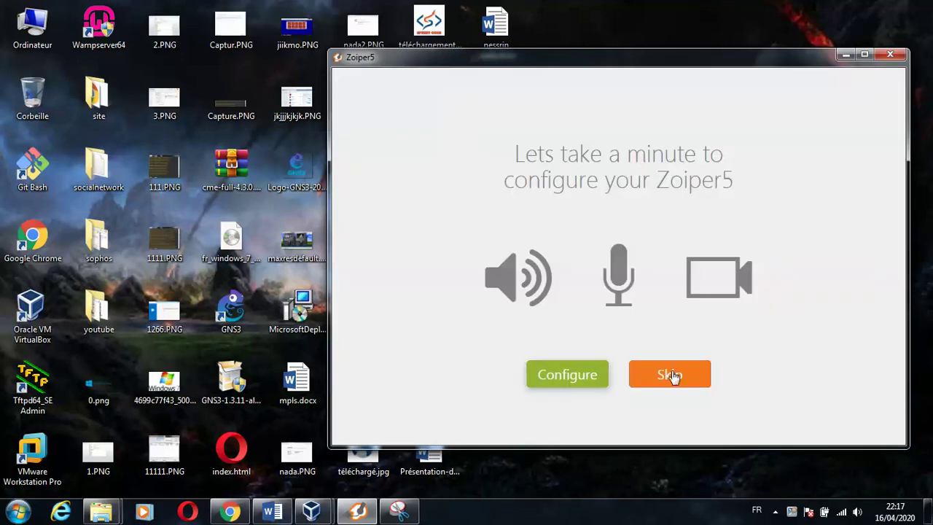
click(669, 379)
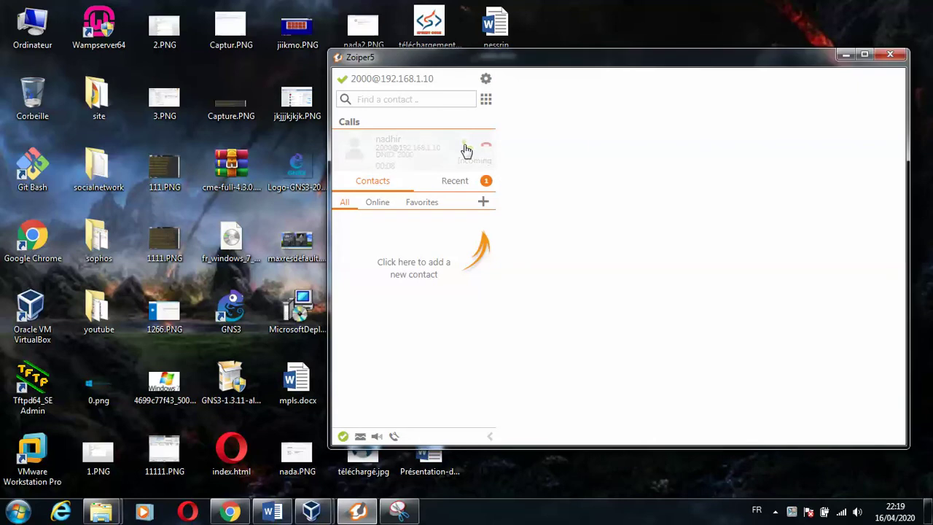
- Answer extension 1000's call, dismiss the tip, switch to speaker, and hang up after 24 seconds
click(466, 150)
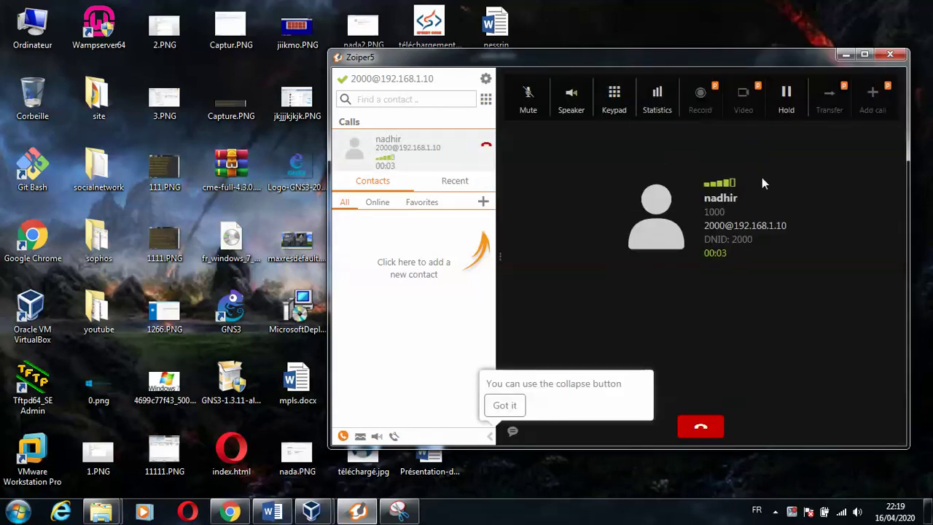
click(744, 99)
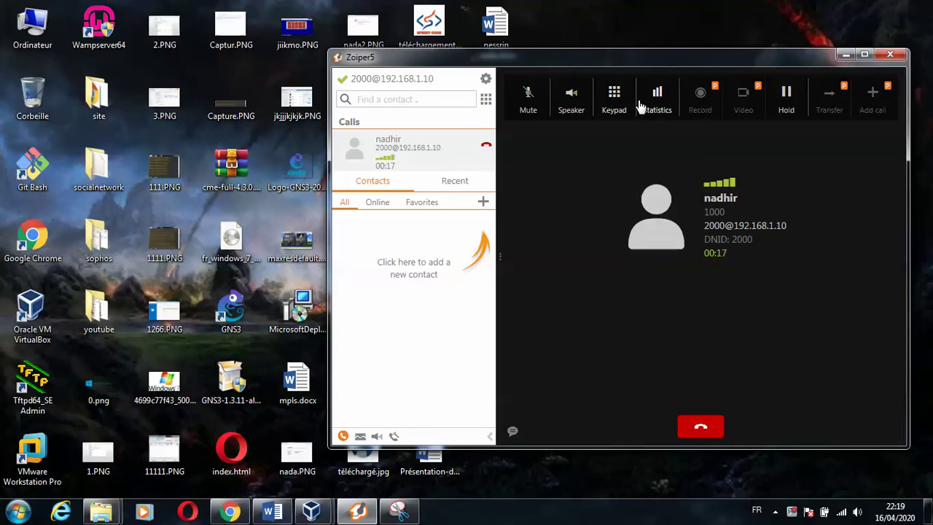
click(581, 105)
click(700, 429)
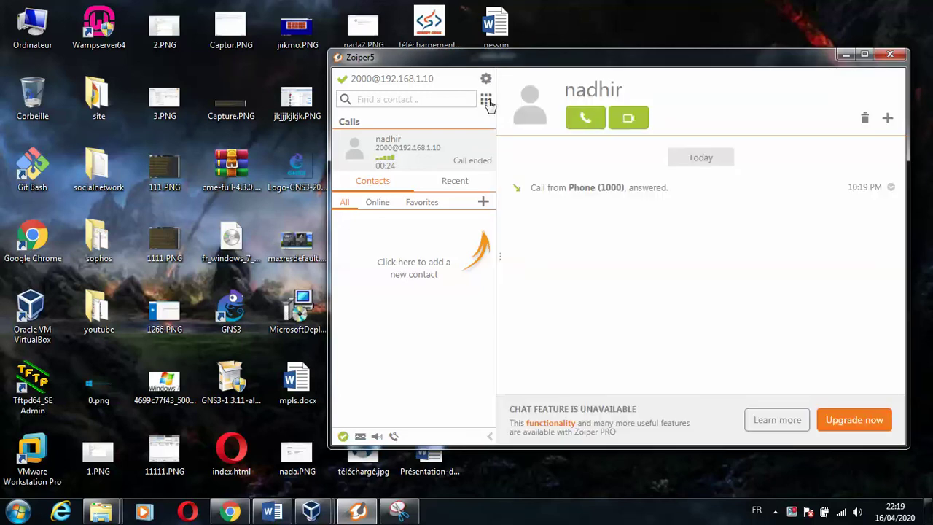
- Dial extension 1000, mute and unmute during the call, then return to the elsatix VM
click(486, 99)
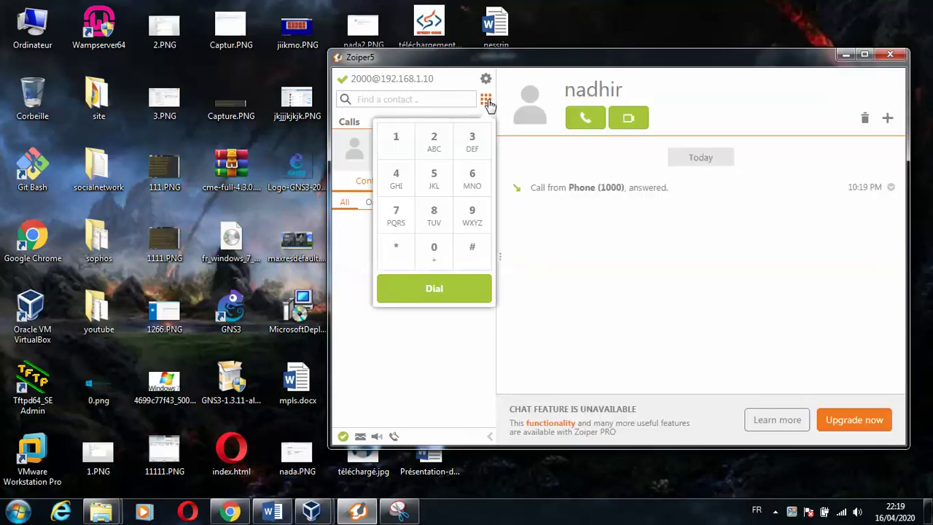
click(398, 140)
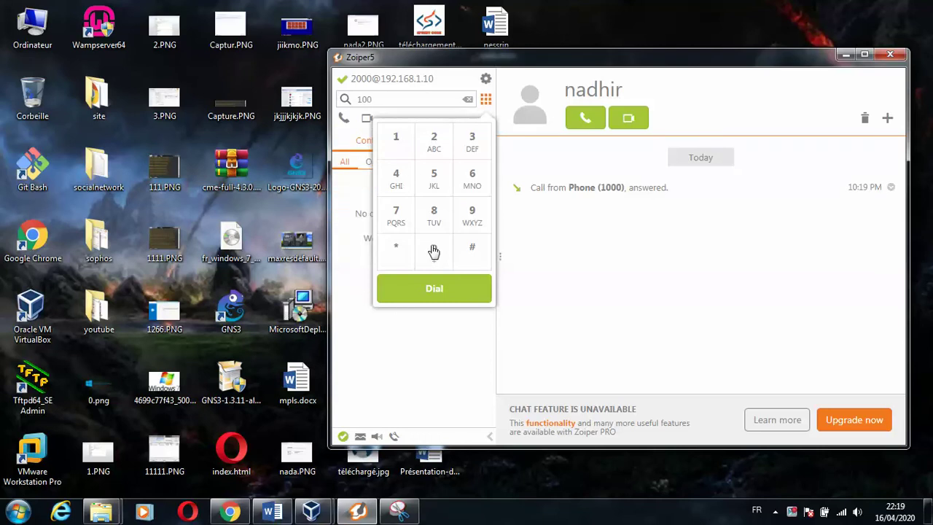
click(436, 290)
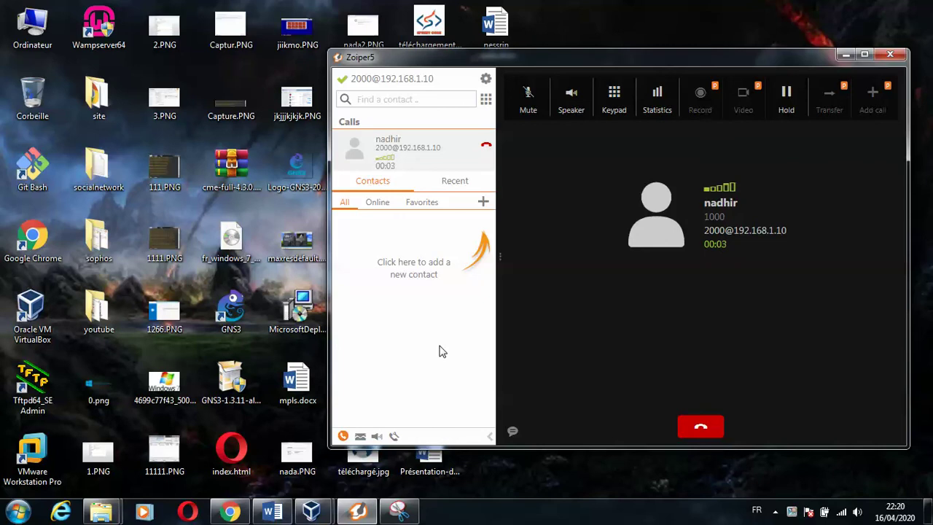
click(528, 96)
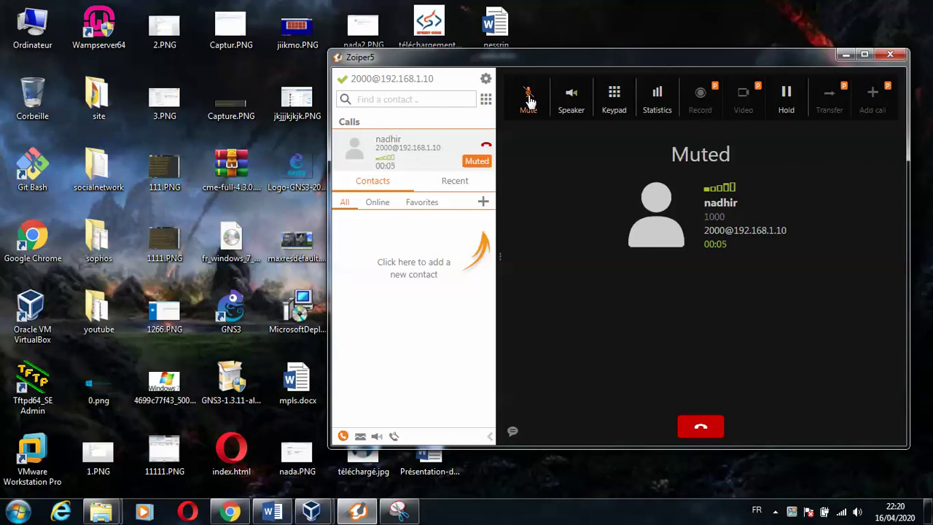
click(529, 97)
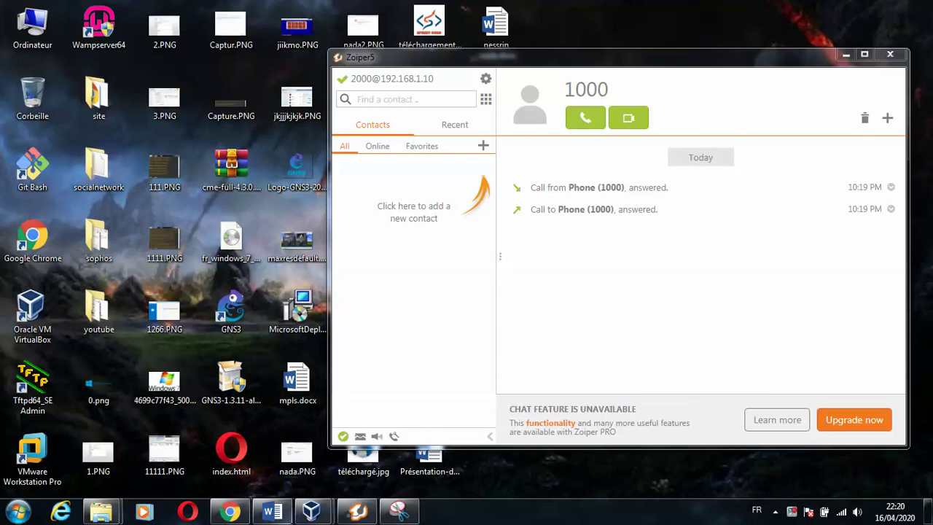
mouse_move(312, 511)
click(368, 470)
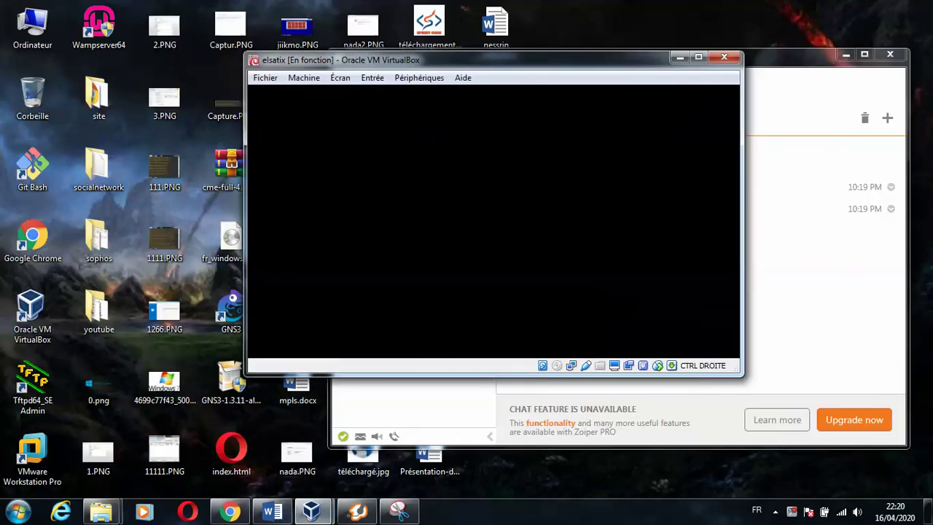